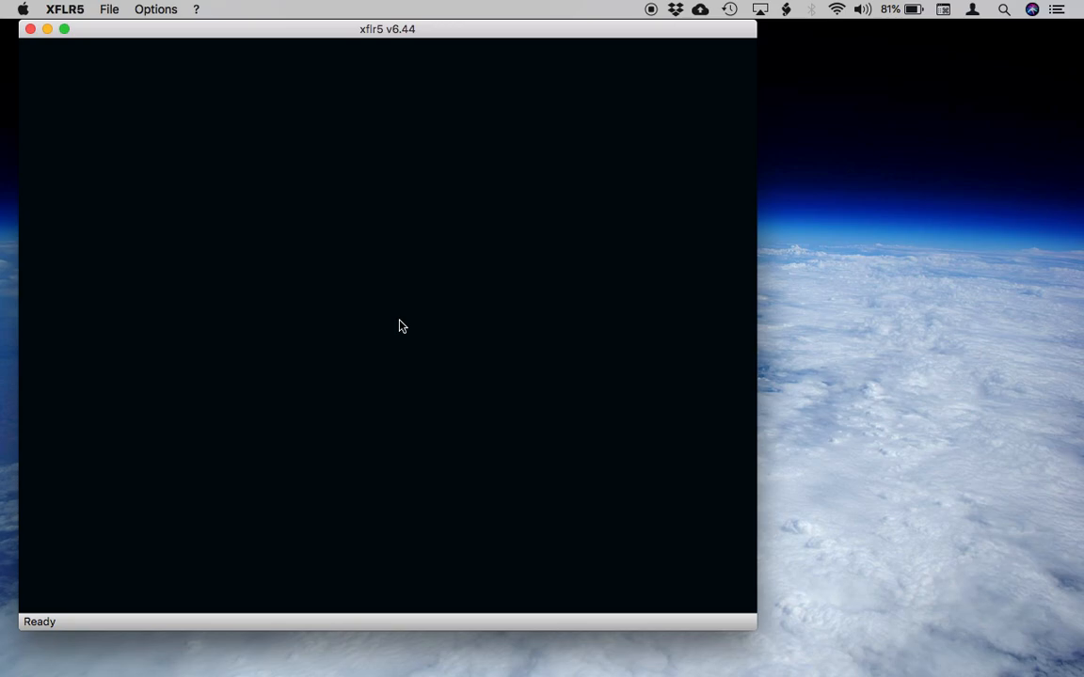
Look at the Direct Foil Design module and the XFoil Inverse Design module.
{"action": "left_click", "coordinate": [108, 10]}
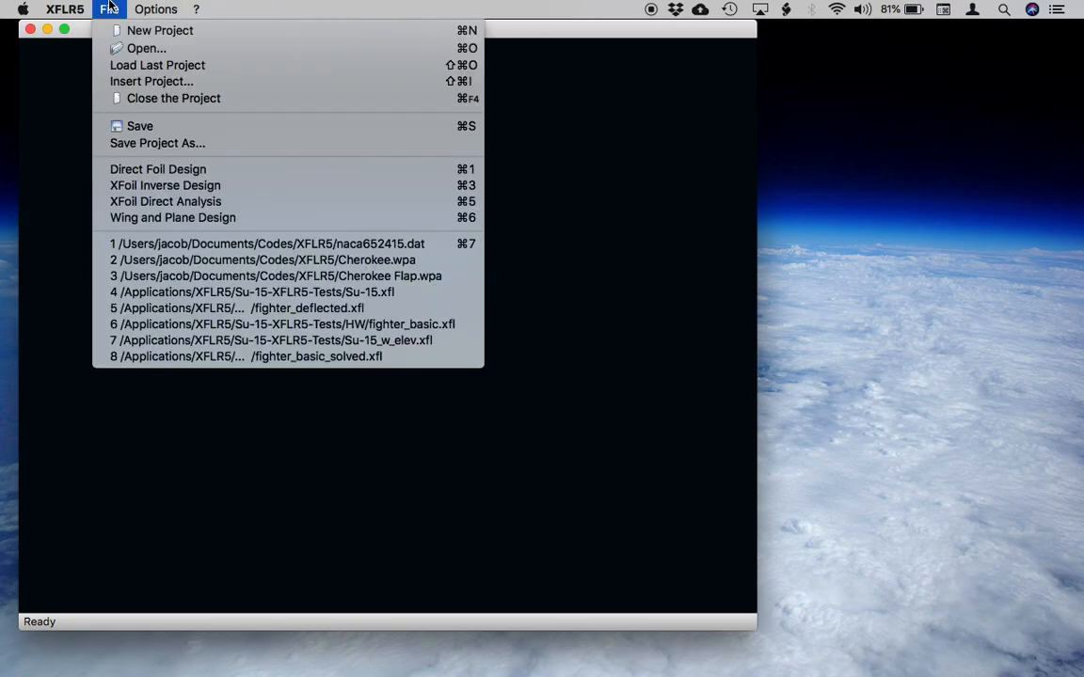
{"action": "left_click", "coordinate": [155, 171]}
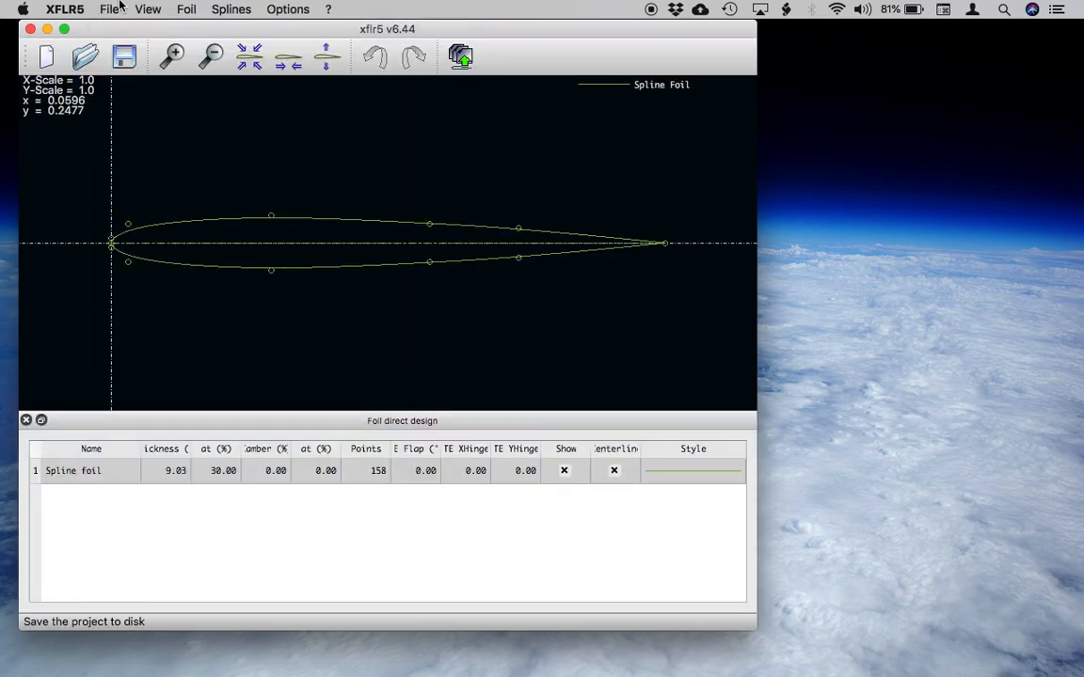
{"action": "left_click", "coordinate": [110, 9]}
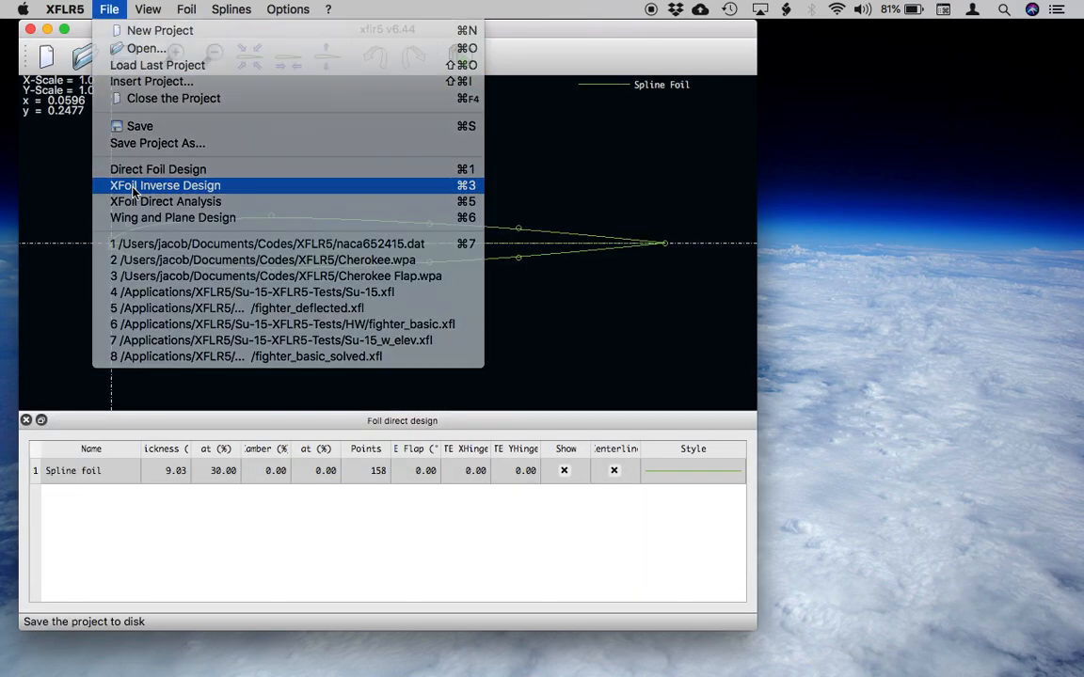
{"action": "left_click", "coordinate": [122, 180]}
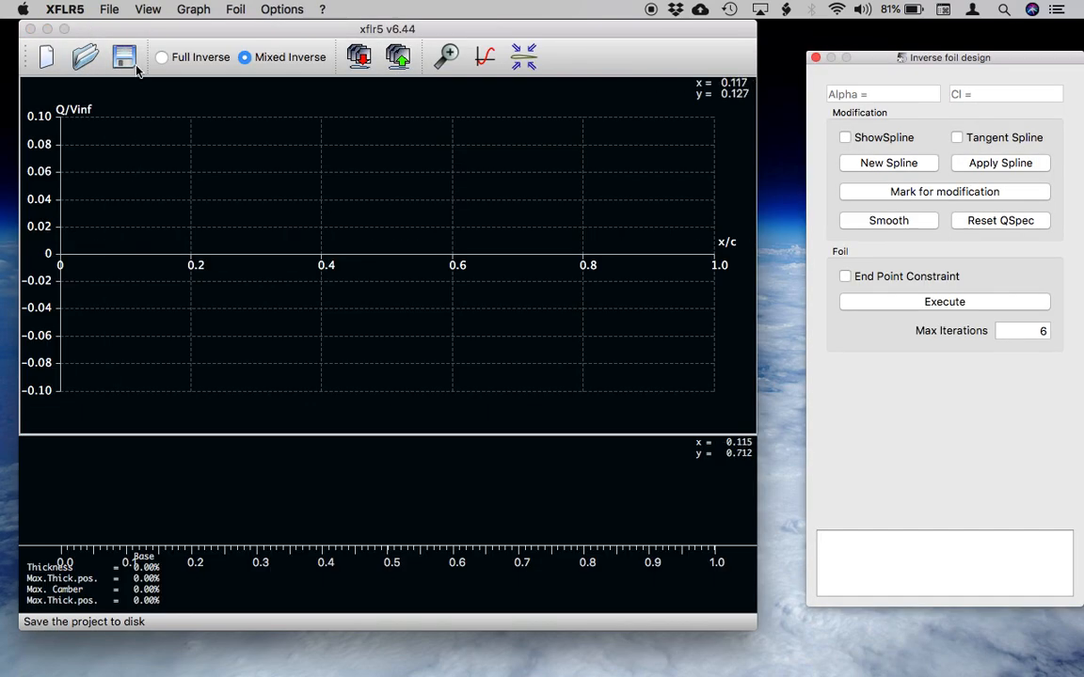
Switch to XFoil Direct Analysis, move the analysis settings window clear of the graphs and show the operating point view.
{"action": "left_click", "coordinate": [113, 9]}
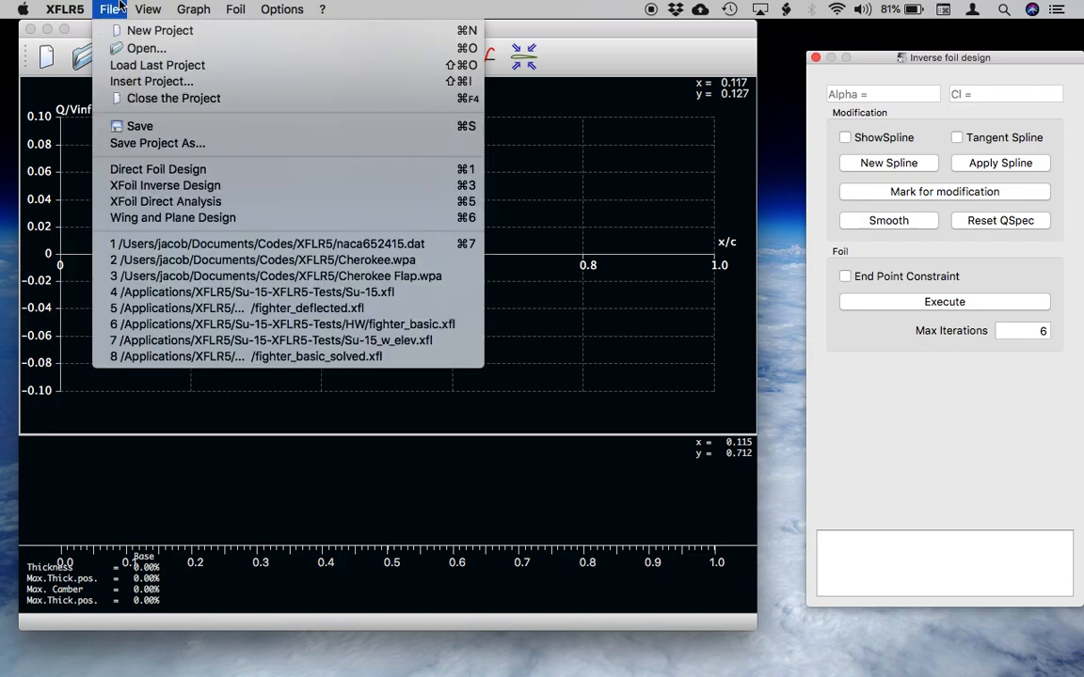
{"action": "left_click", "coordinate": [139, 204]}
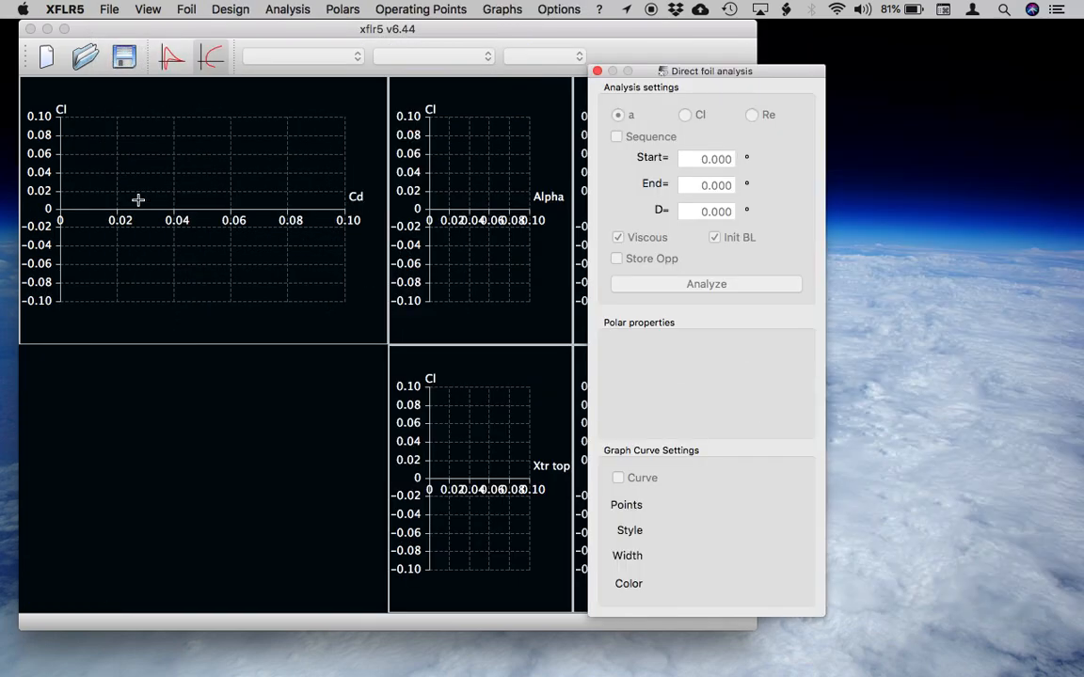
{"action": "left_click_drag", "start_coordinate": [653, 76], "coordinate": [839, 55]}
{"action": "left_click", "coordinate": [172, 56]}
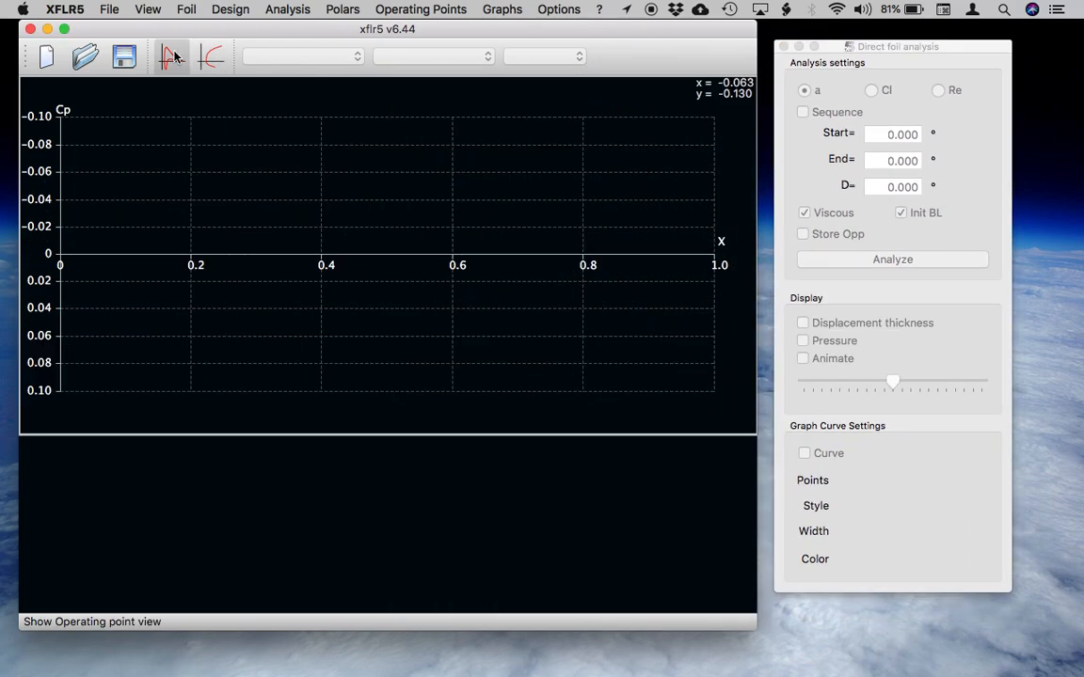
Generate a NACA foil with the digits 0012 and save it under the name NACA 0012.
{"action": "left_click", "coordinate": [218, 9]}
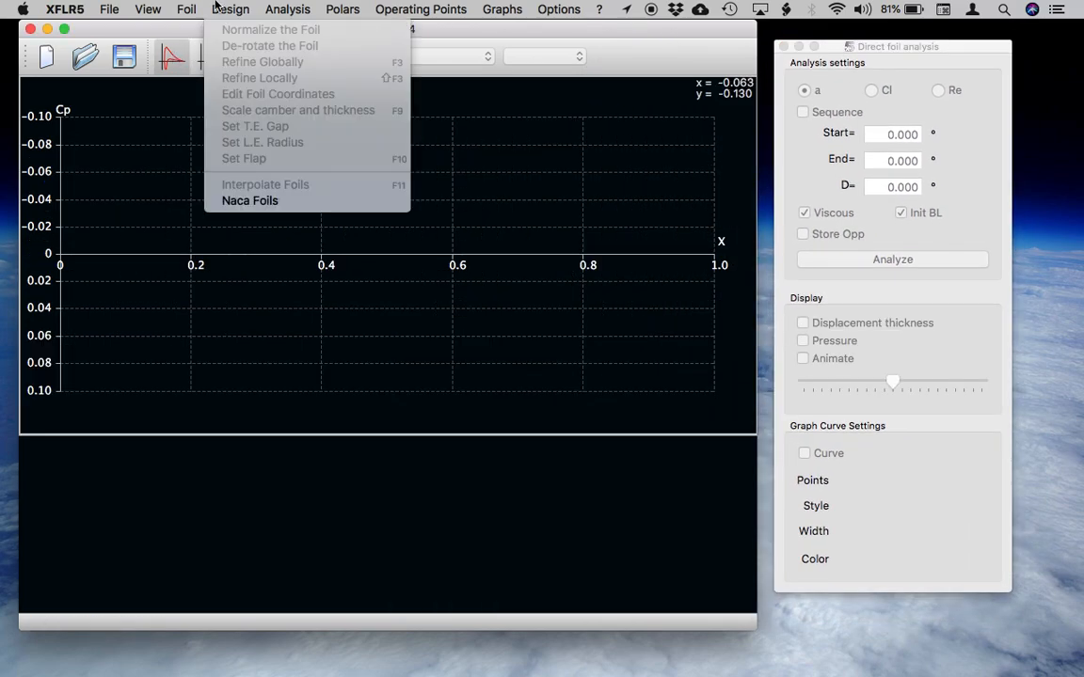
{"action": "left_click", "coordinate": [248, 204]}
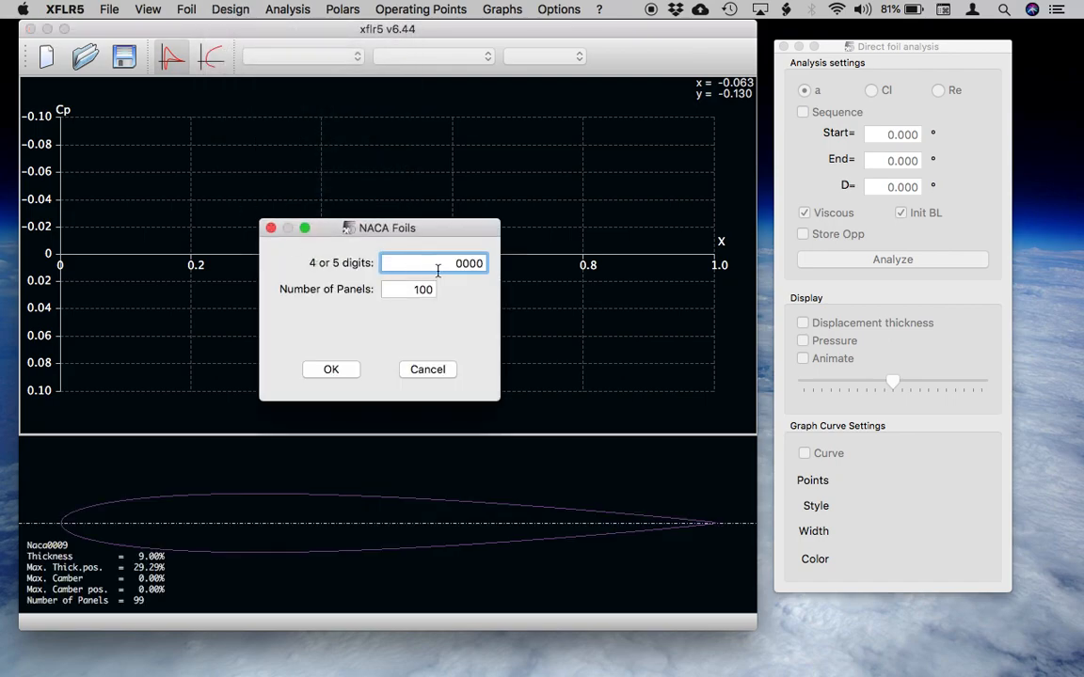
{"action": "double_click", "coordinate": [468, 263]}
{"action": "type", "text": "0012"}
{"action": "left_click", "coordinate": [332, 369]}
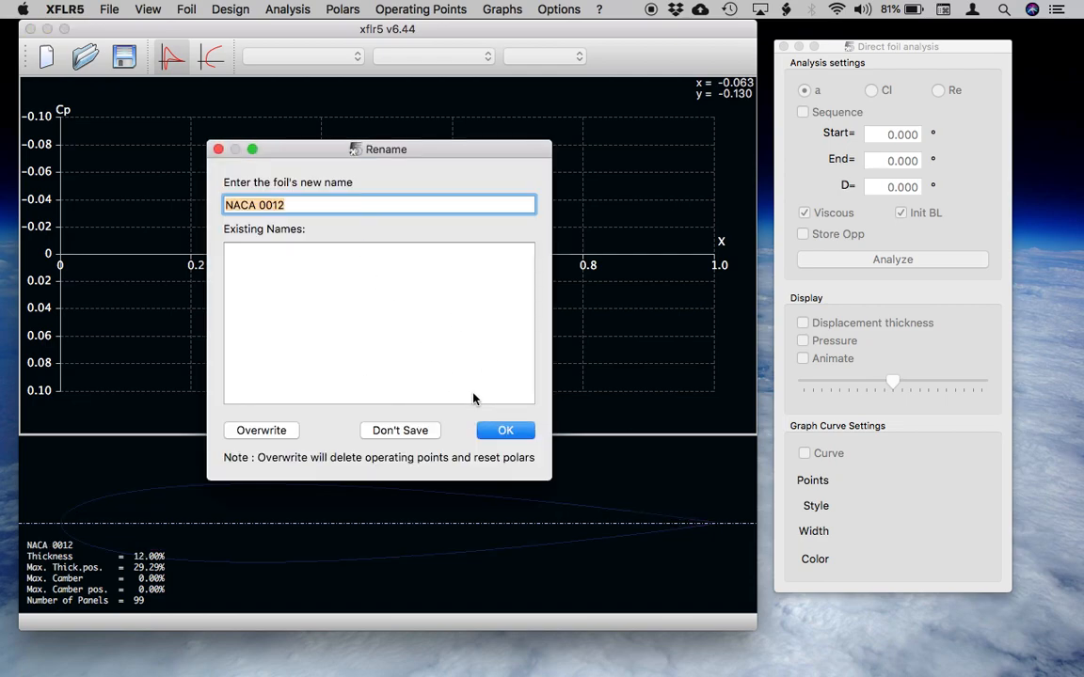
{"action": "left_click", "coordinate": [500, 429]}
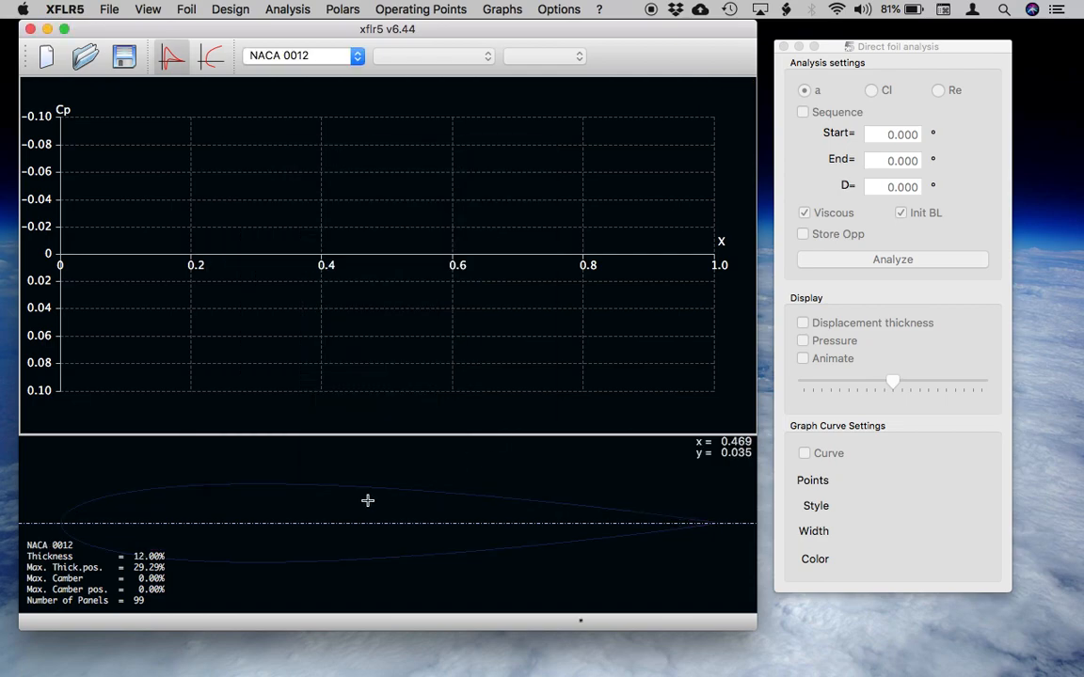
View the polar graphs of the NACA 0012 foil and return to the operating point view.
{"action": "left_click", "coordinate": [242, 9]}
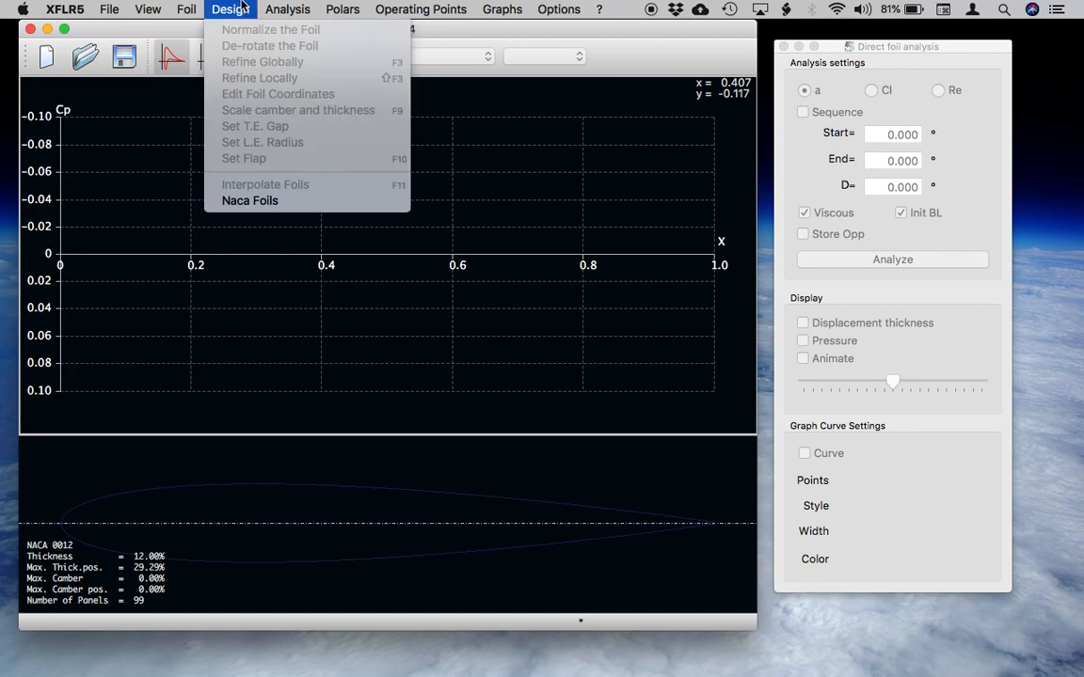
{"action": "mouse_move", "coordinate": [287, 7]}
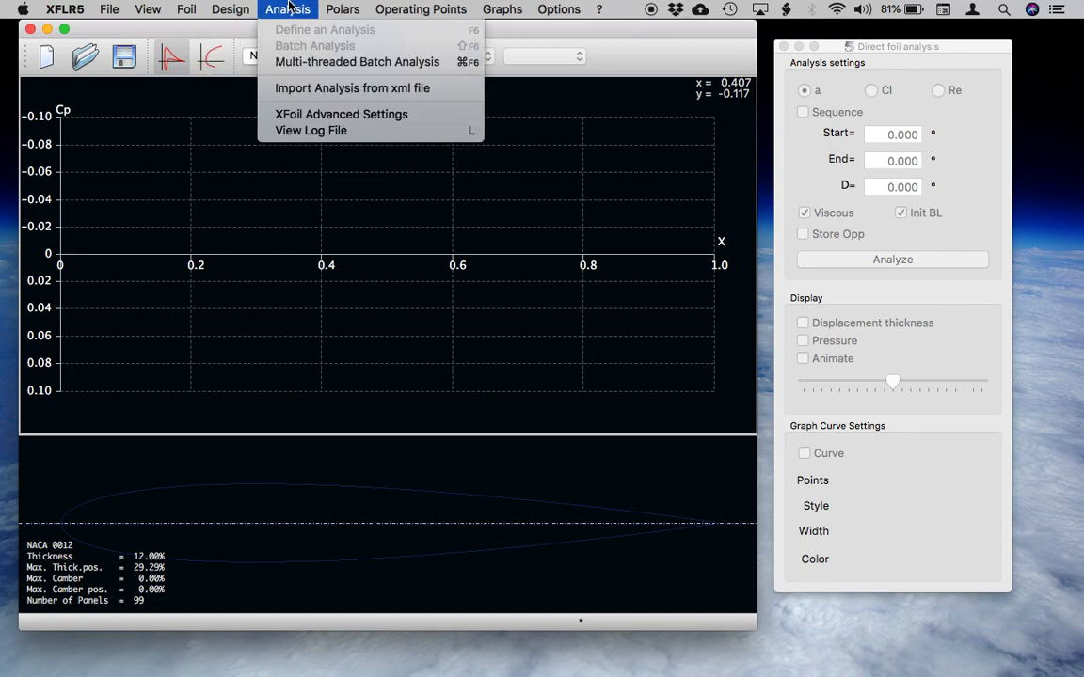
{"action": "left_click", "coordinate": [213, 56]}
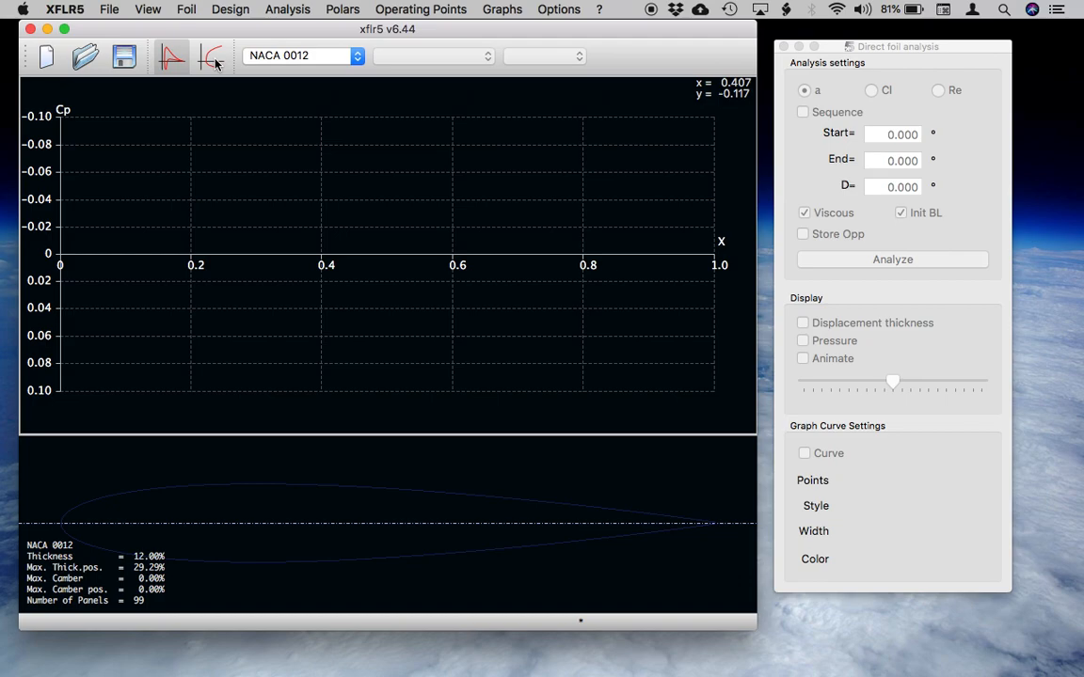
{"action": "left_click", "coordinate": [214, 61]}
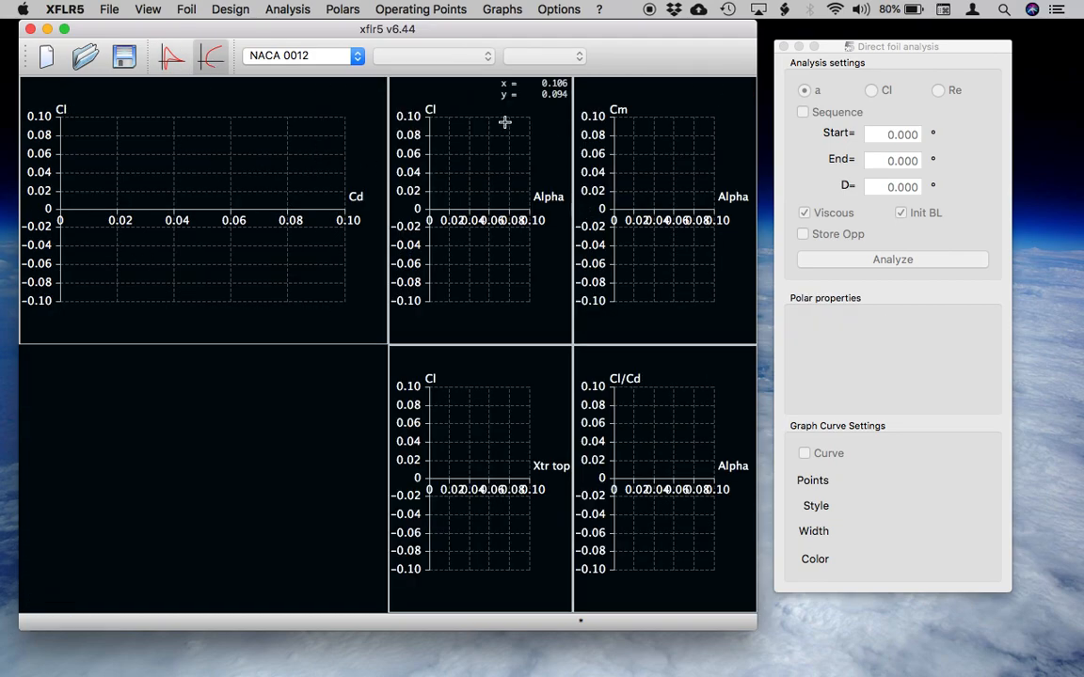
{"action": "left_click", "coordinate": [169, 57]}
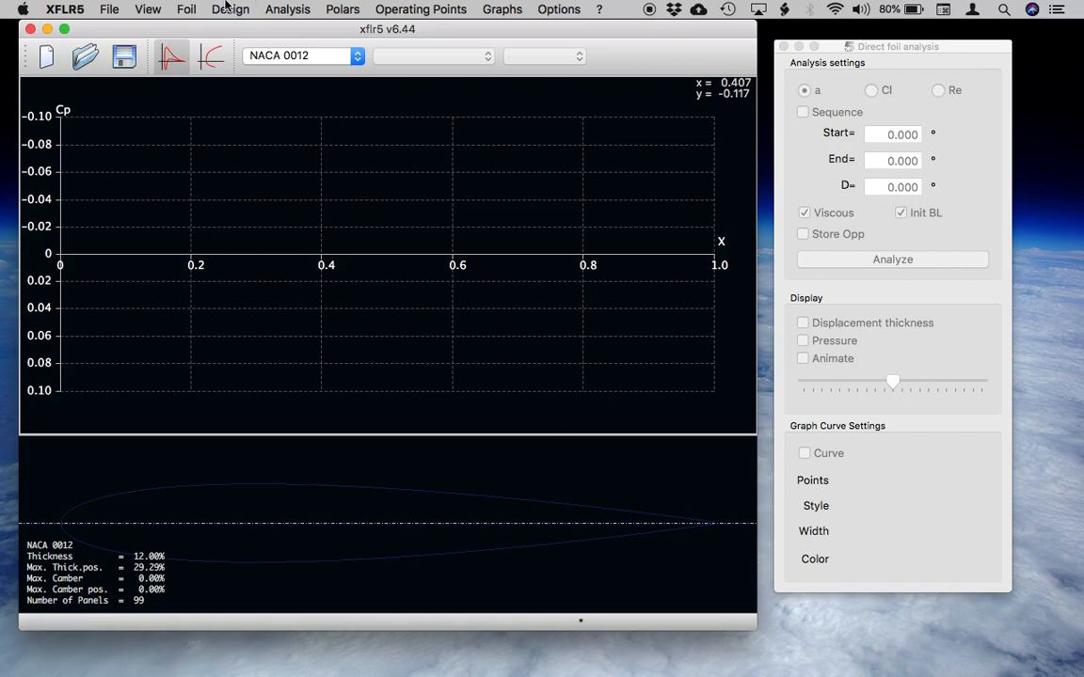
Set the line colour of the NACA 0012 foil to yellow (#ffff00).
{"action": "left_click", "coordinate": [178, 8]}
{"action": "mouse_move", "coordinate": [226, 56]}
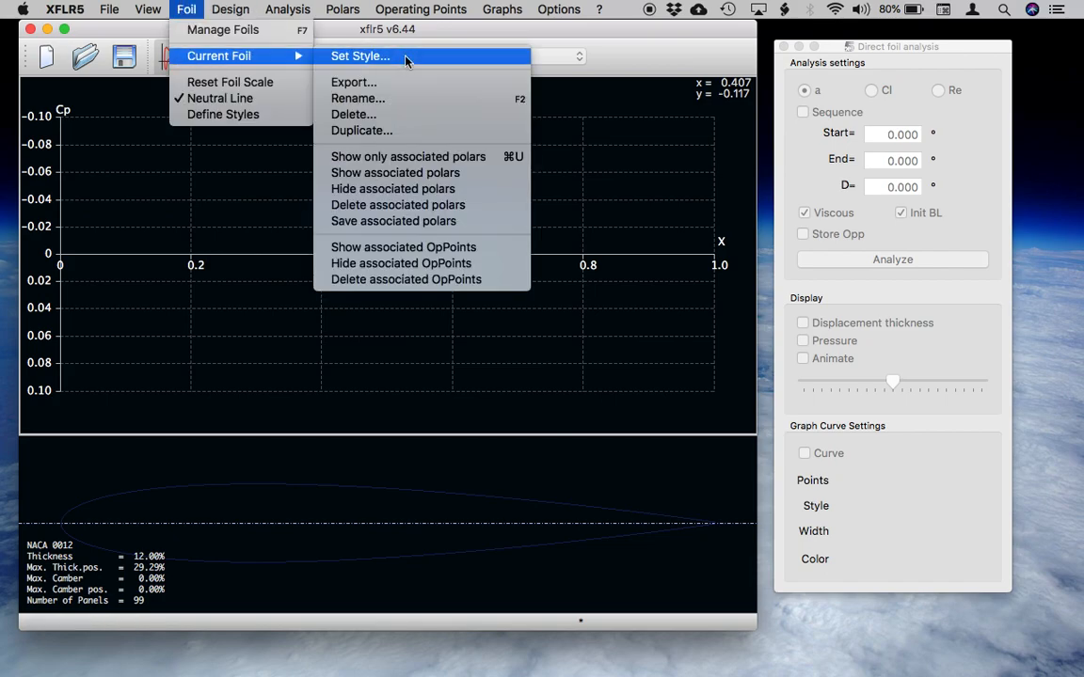
{"action": "left_click", "coordinate": [367, 54]}
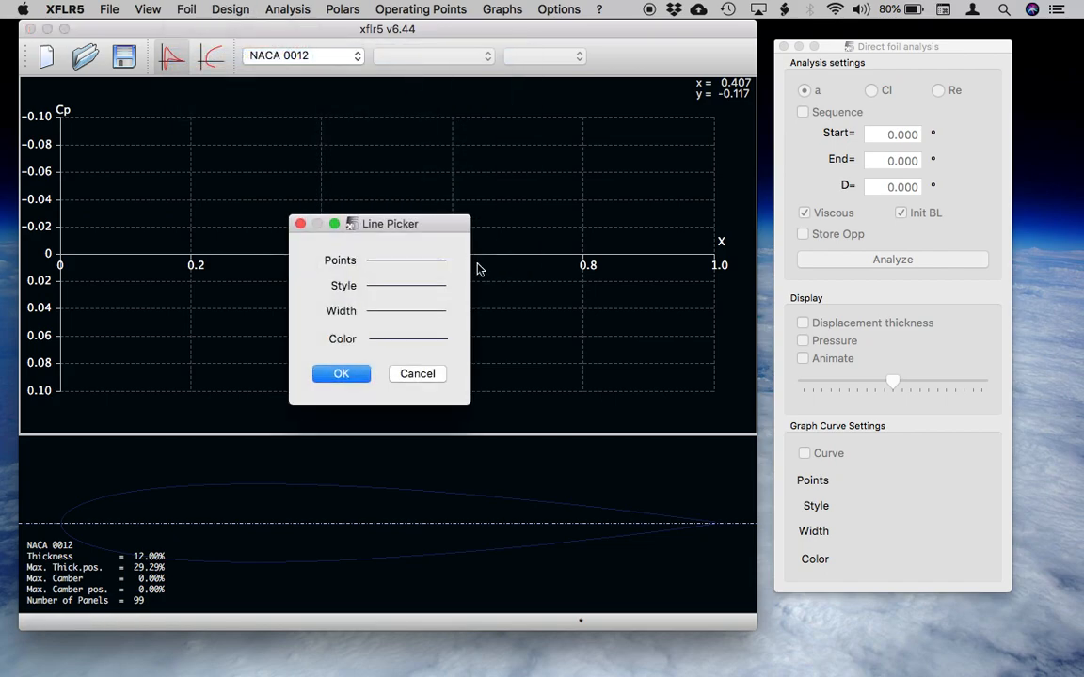
{"action": "left_click", "coordinate": [399, 341]}
{"action": "left_click", "coordinate": [310, 198]}
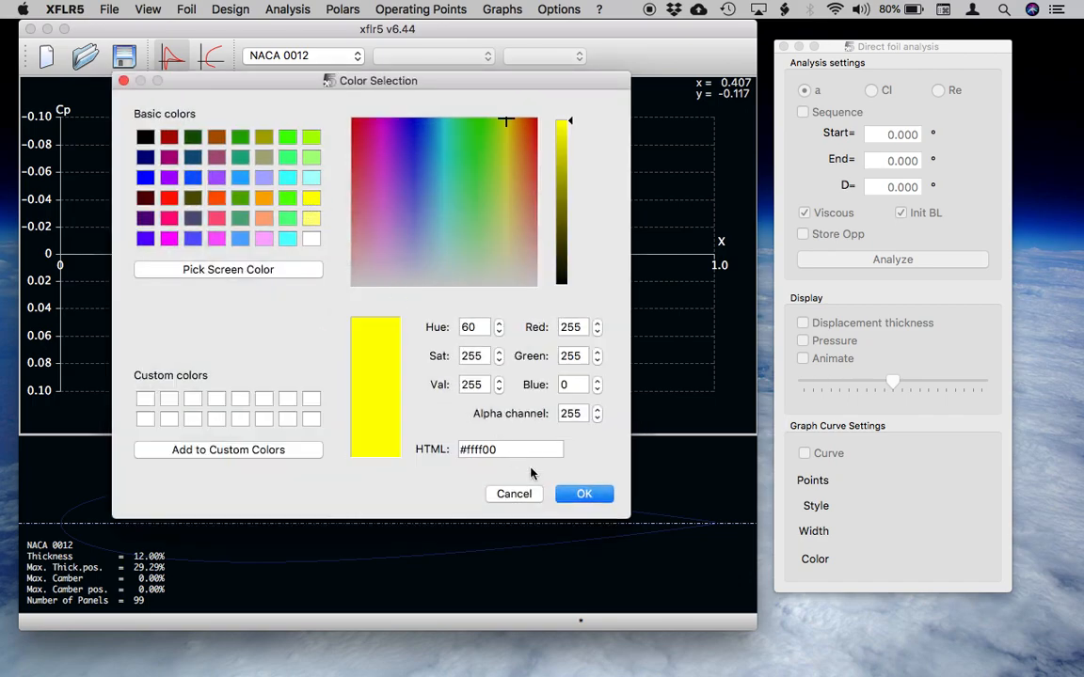
{"action": "left_click", "coordinate": [578, 494]}
{"action": "left_click", "coordinate": [342, 374]}
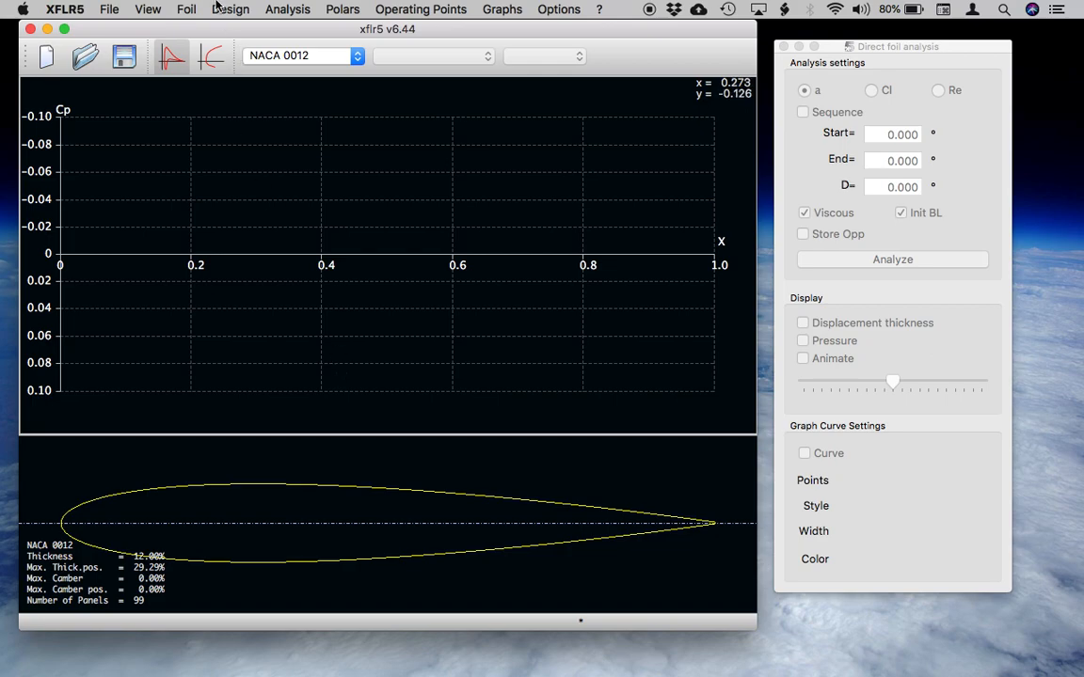
Define a Type 1 analysis for NACA 0012 with a Reynolds number of 500,000.
{"action": "left_click", "coordinate": [288, 8]}
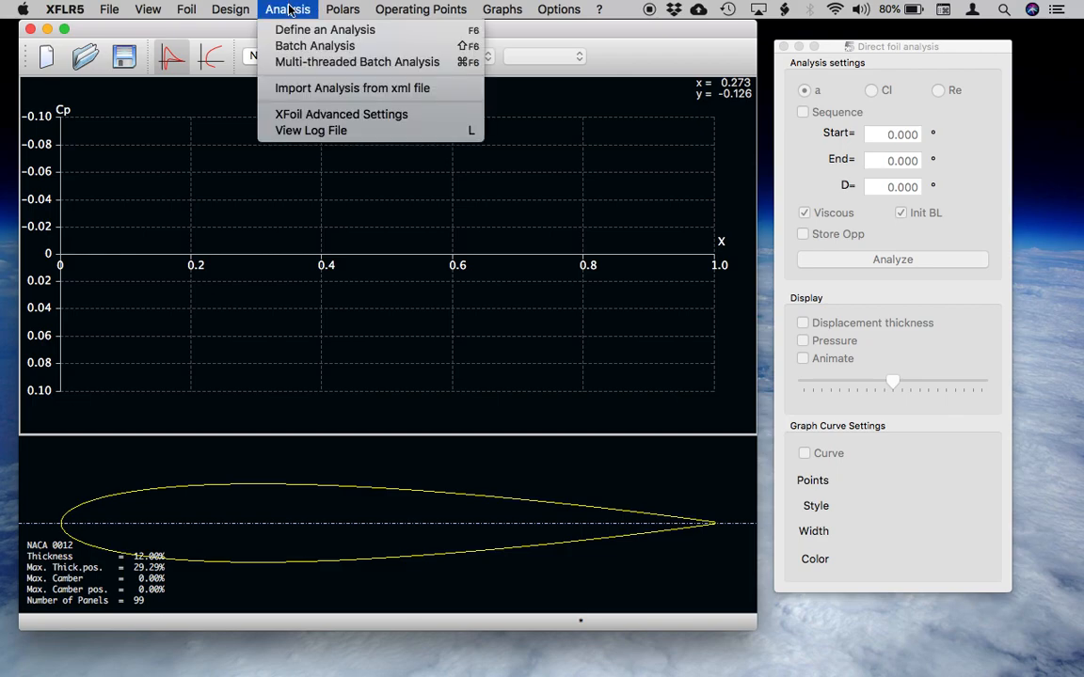
{"action": "left_click", "coordinate": [292, 31]}
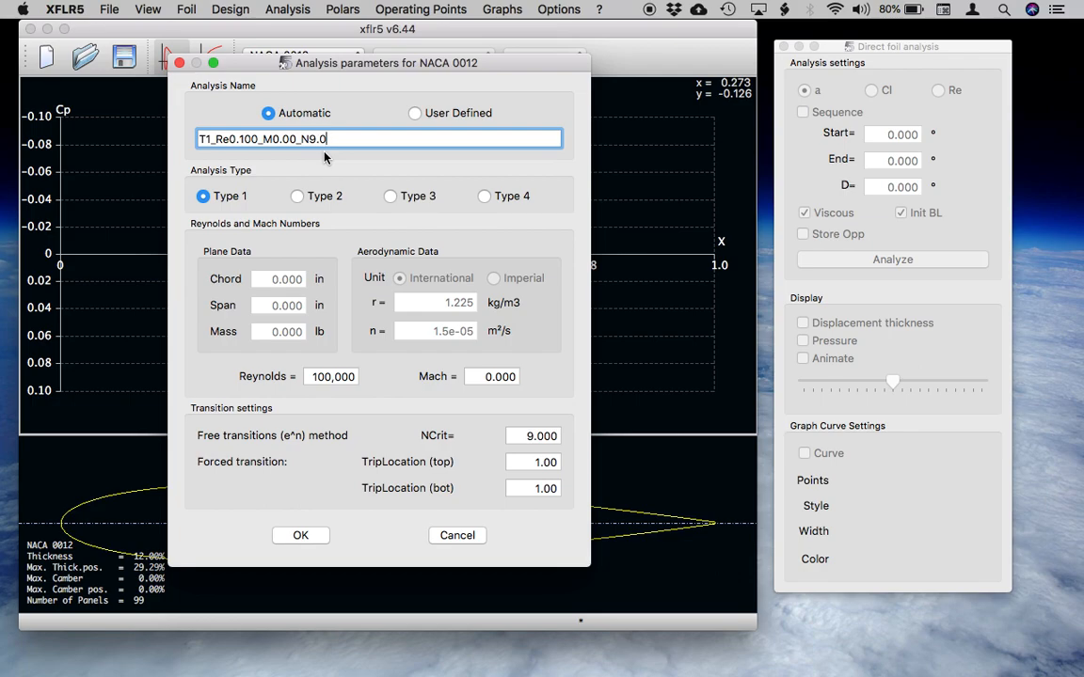
{"action": "left_click", "coordinate": [320, 377]}
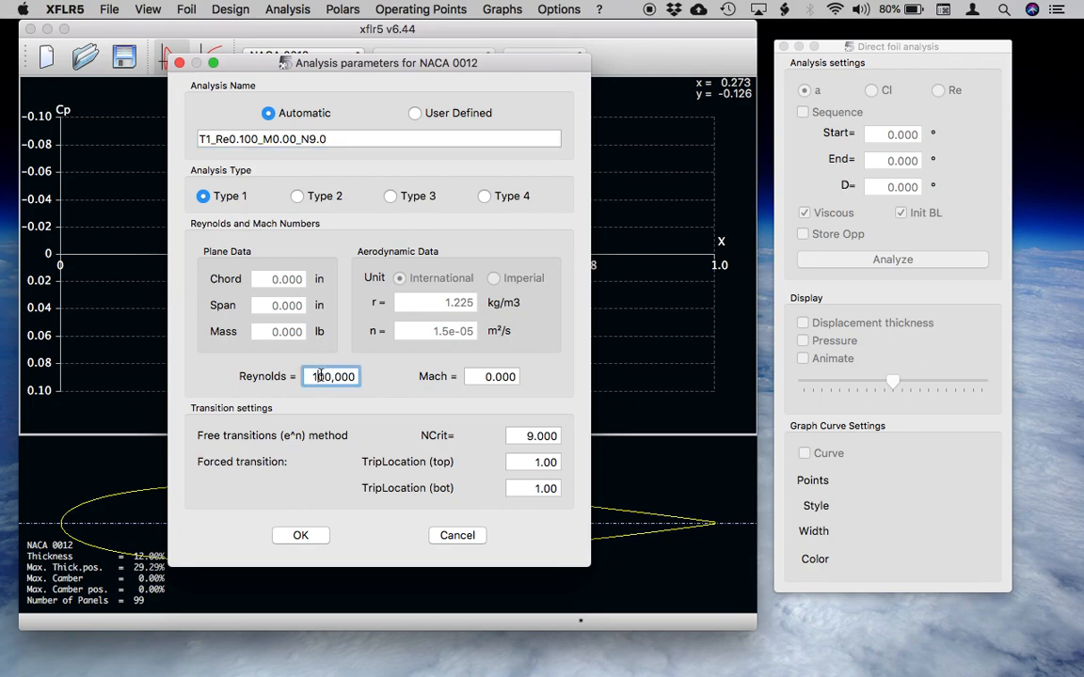
{"action": "type", "text": "5"}
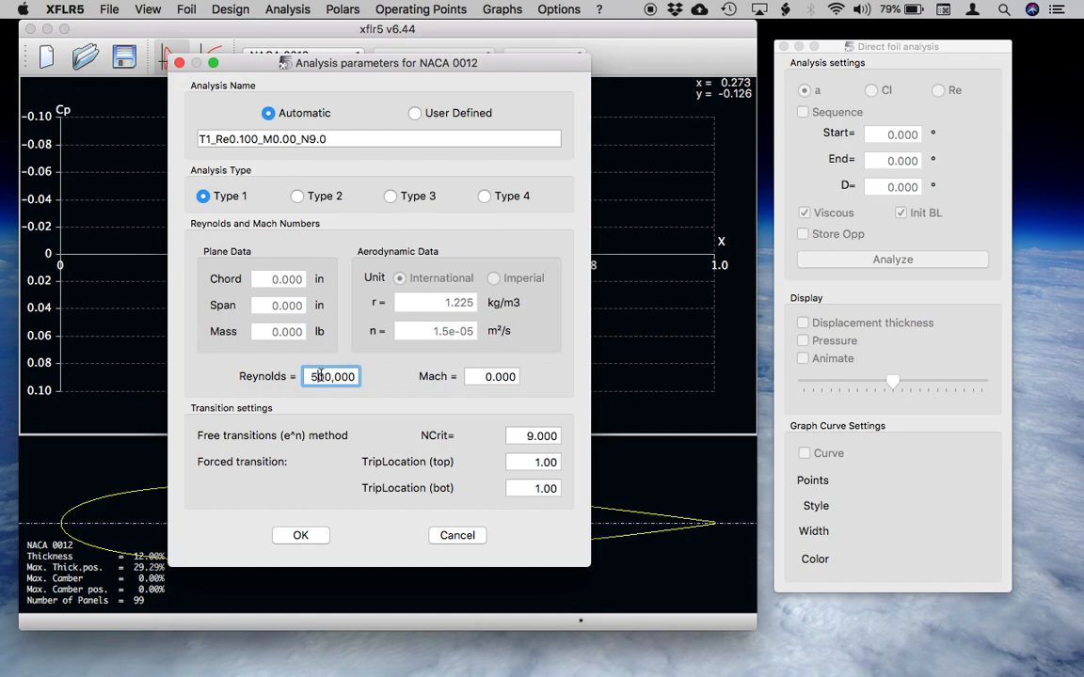
{"action": "left_click", "coordinate": [301, 535]}
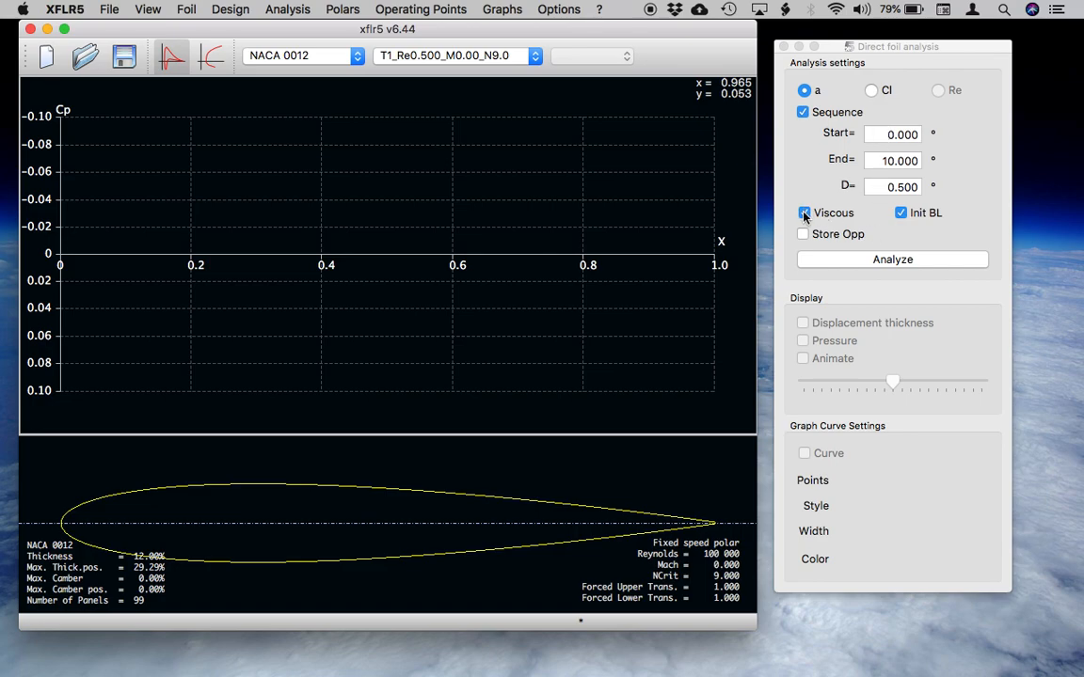
Run the angle-of-attack sequence analysis on NACA 0012 and display its polar graphs.
{"action": "left_click", "coordinate": [829, 259]}
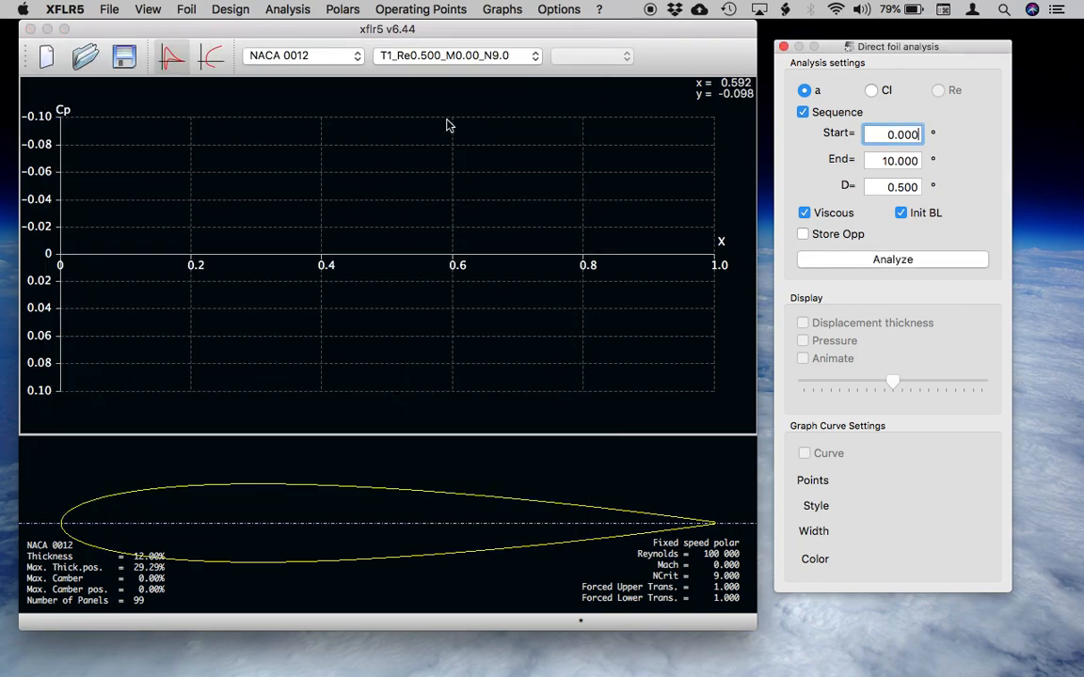
{"action": "left_click", "coordinate": [209, 60]}
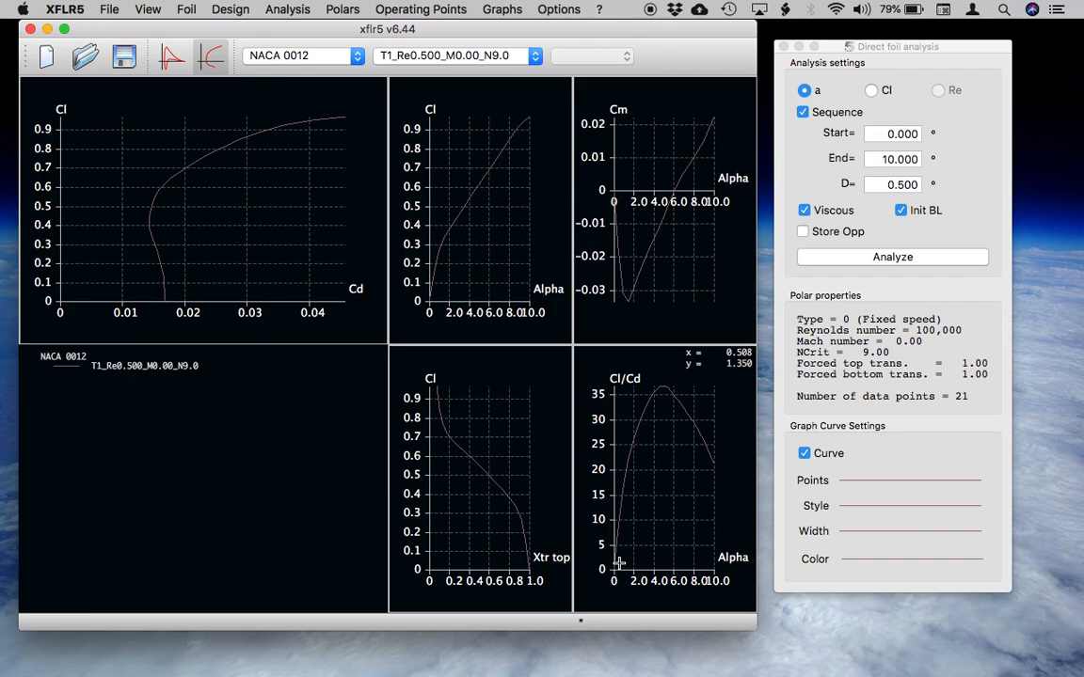
Add a trailing-edge flap with a 5° flap angle to the NACA 0012 foil.
{"action": "left_click", "coordinate": [222, 7]}
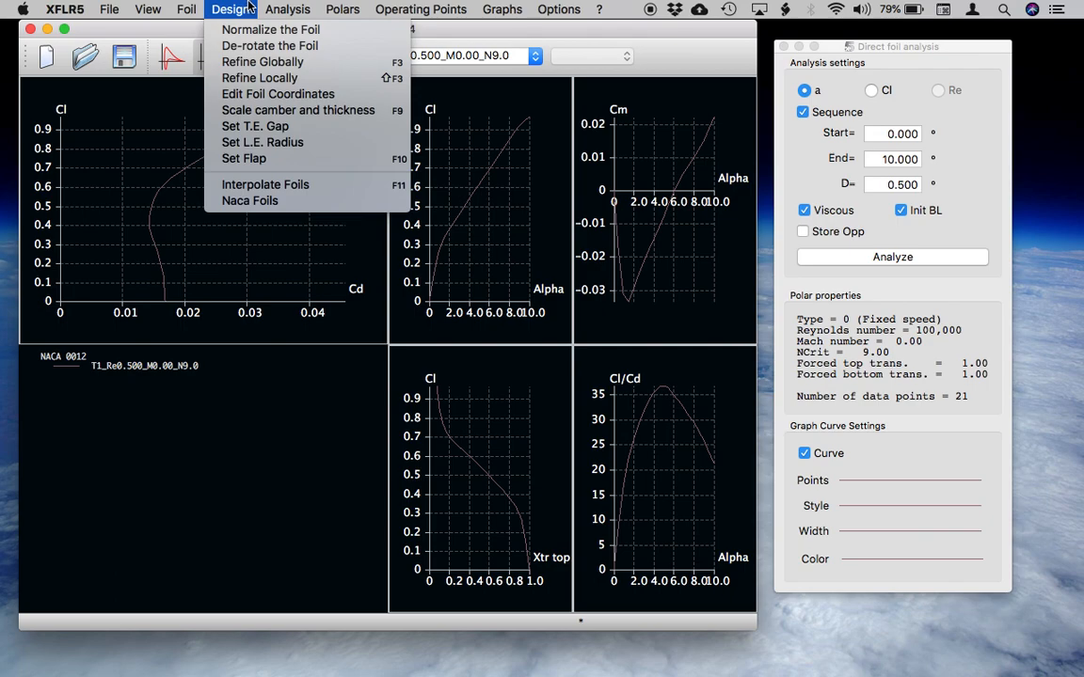
{"action": "left_click", "coordinate": [250, 158]}
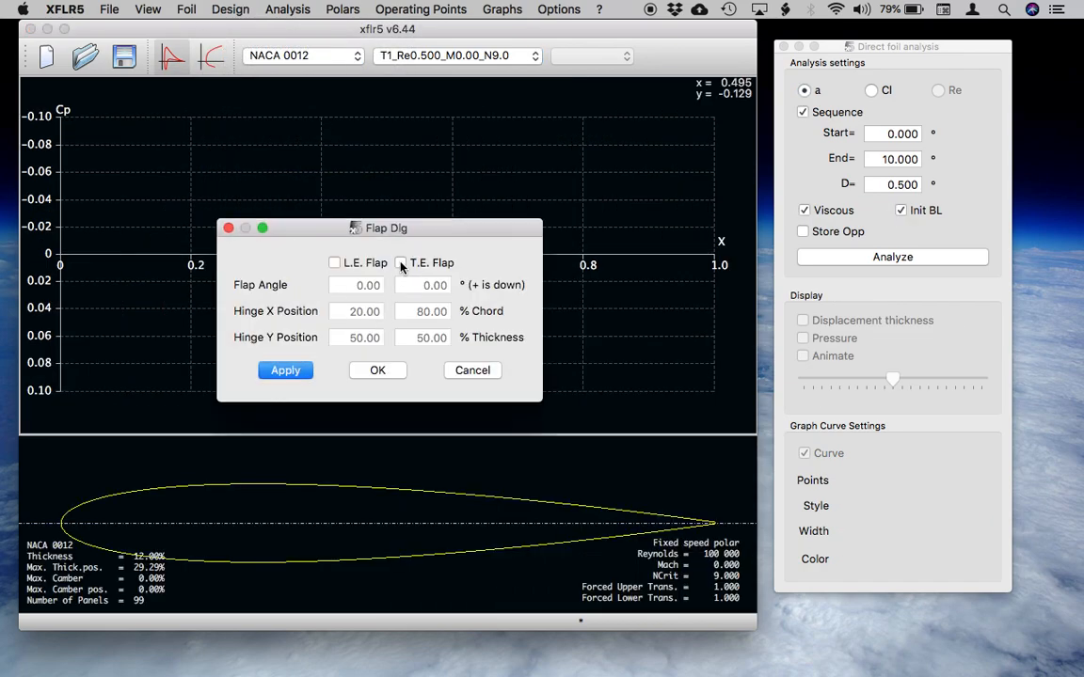
{"action": "left_click", "coordinate": [401, 264]}
{"action": "left_click", "coordinate": [428, 285]}
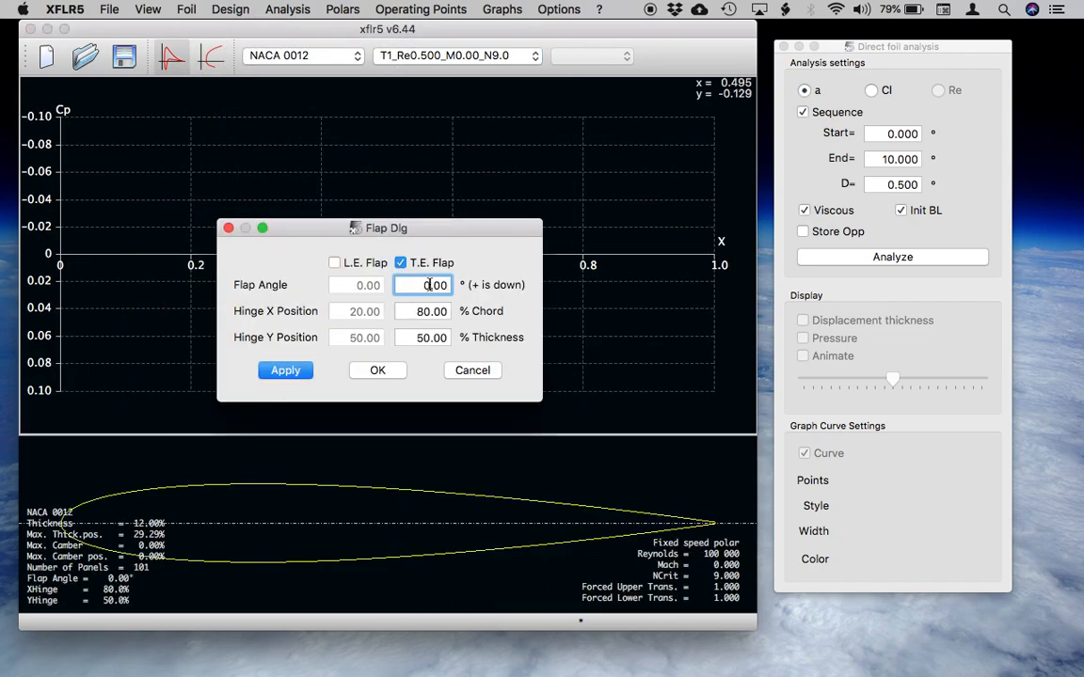
{"action": "type", "text": "5"}
{"action": "left_click", "coordinate": [377, 370]}
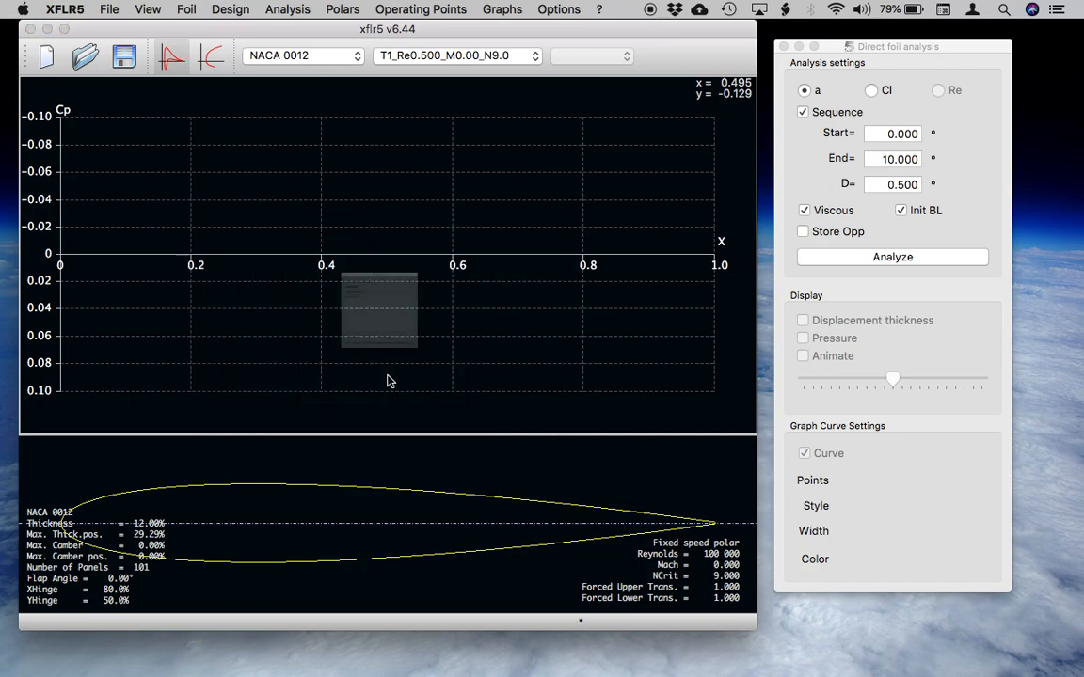
Save the flapped foil as a new foil named NACA 0012 Flap.
{"action": "double_click", "coordinate": [295, 207]}
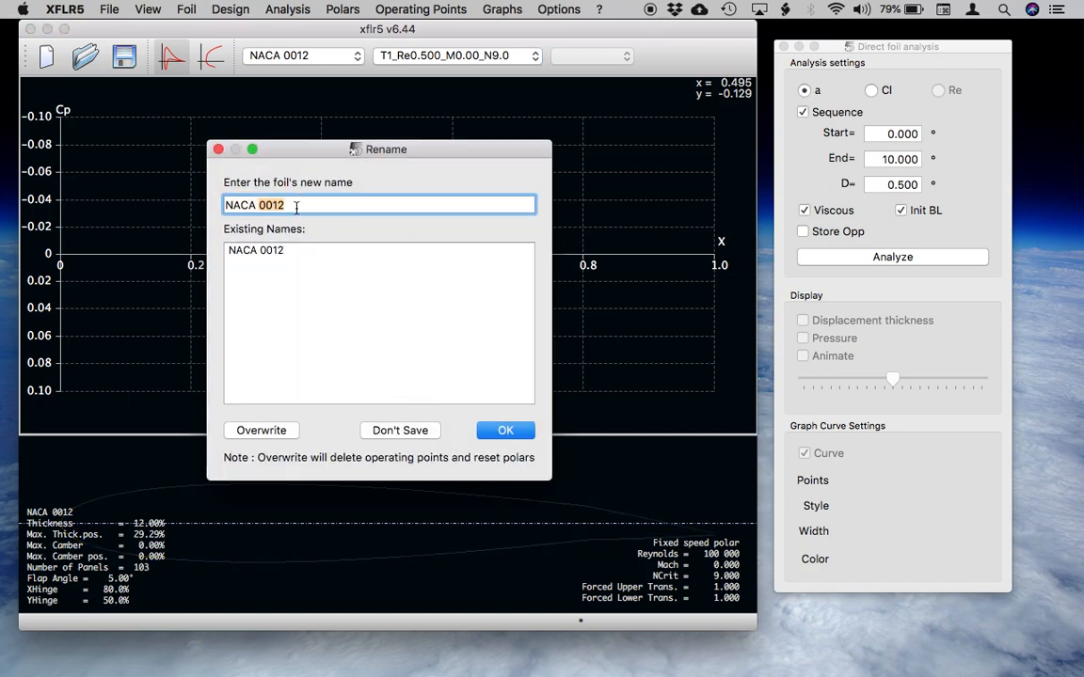
{"action": "left_click", "coordinate": [295, 207]}
{"action": "type", "text": "Flap"}
{"action": "left_click", "coordinate": [504, 432]}
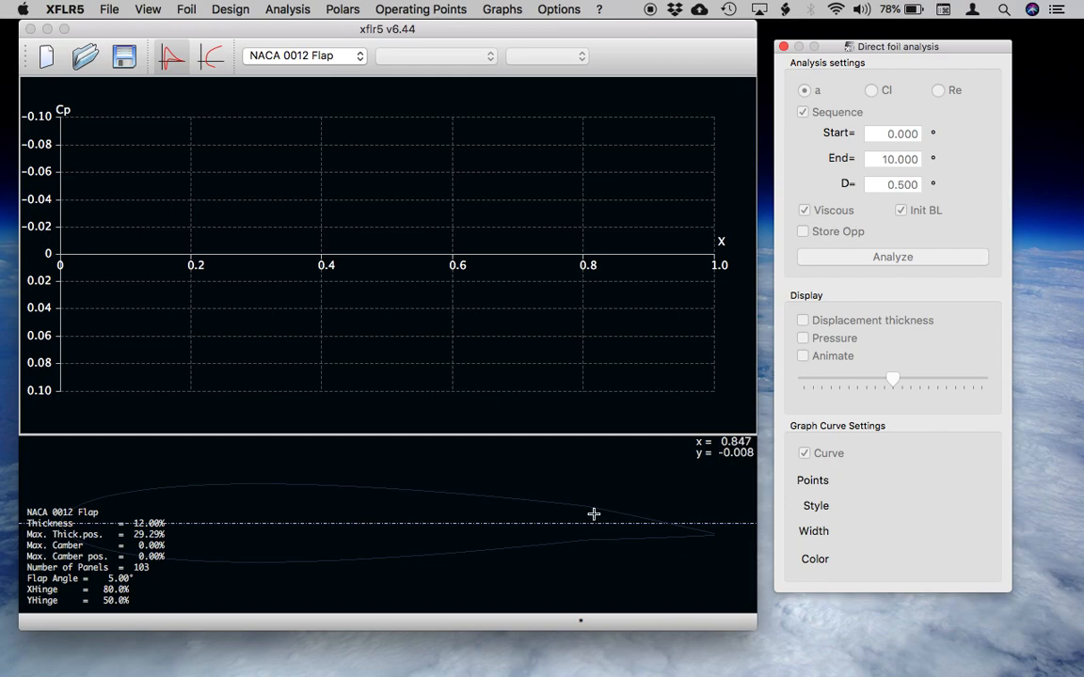
Set the line color of the current NACA 0012 Flap foil to orange (#ffaa00).
{"action": "mouse_move", "coordinate": [182, 9]}
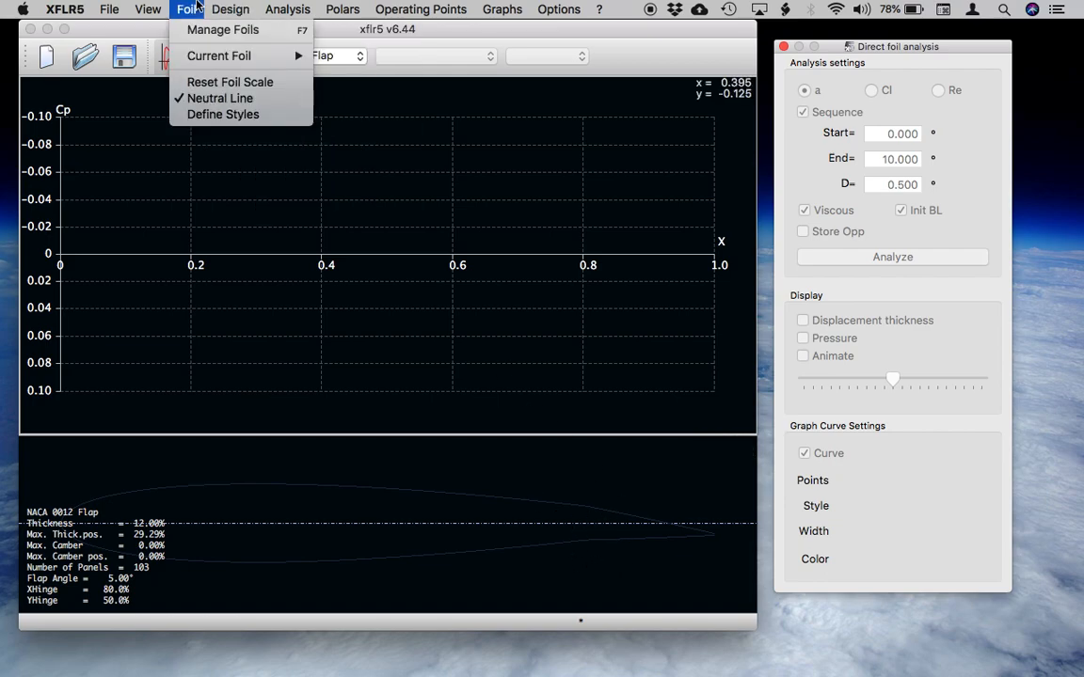
{"action": "mouse_move", "coordinate": [254, 58]}
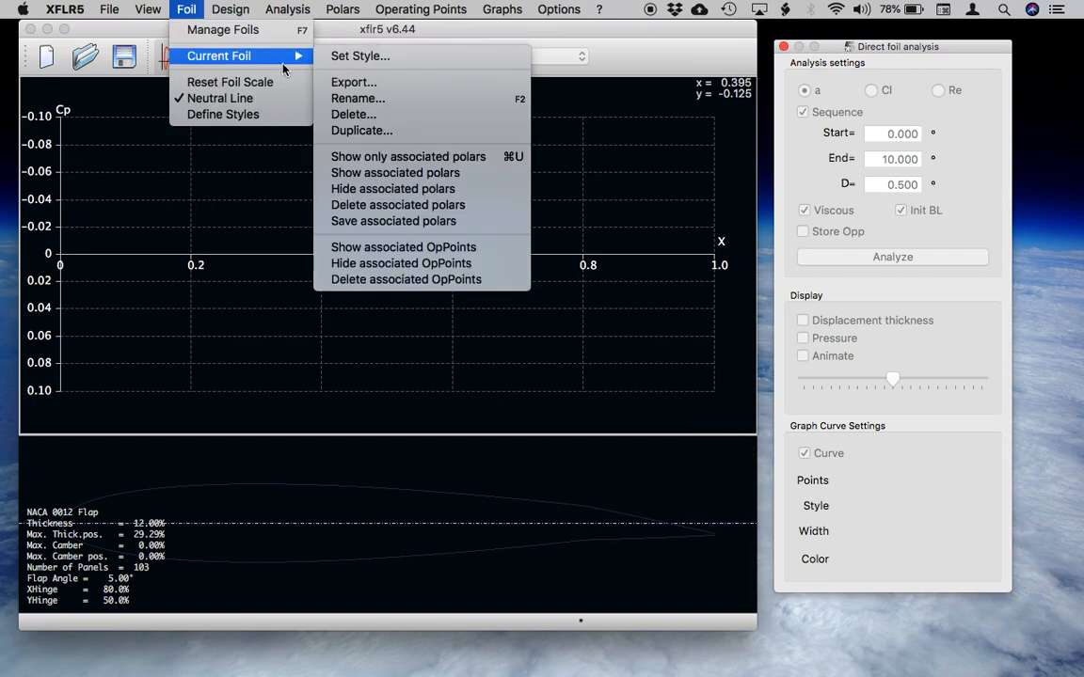
{"action": "left_click", "coordinate": [347, 58]}
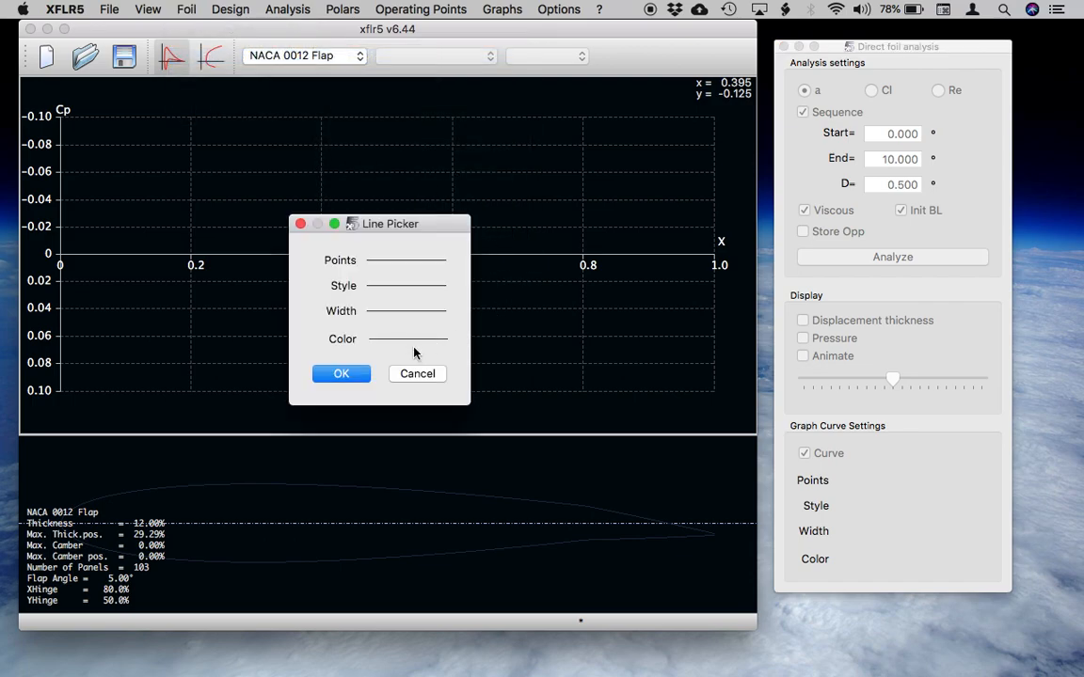
{"action": "left_click", "coordinate": [407, 341]}
{"action": "left_click", "coordinate": [266, 200]}
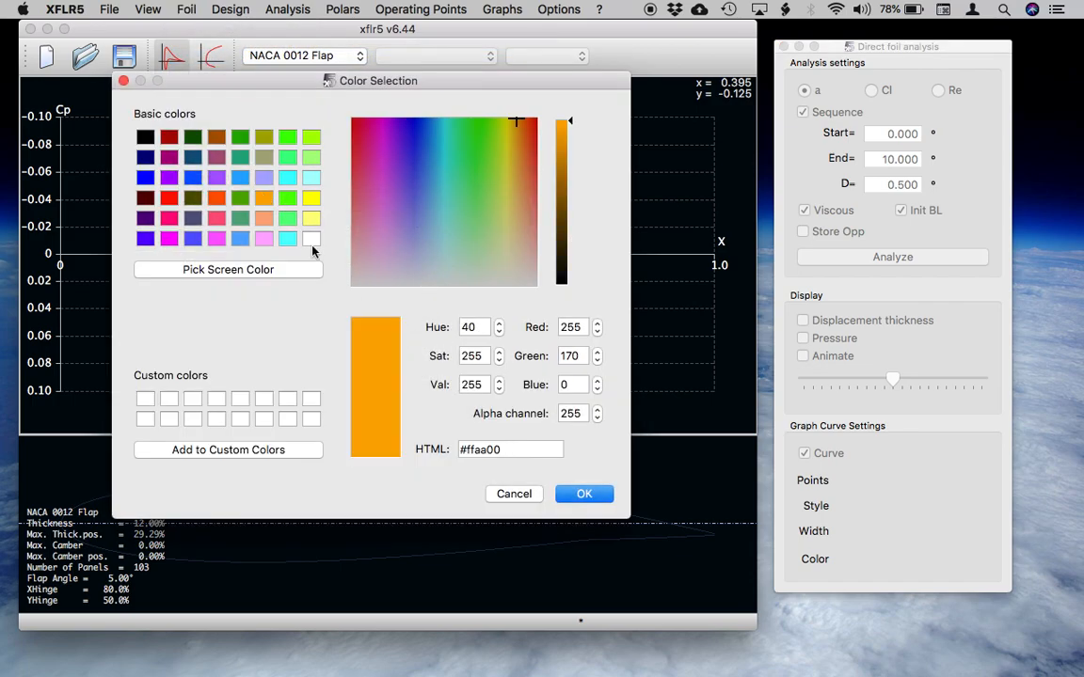
{"action": "left_click", "coordinate": [583, 494]}
{"action": "left_click", "coordinate": [350, 376]}
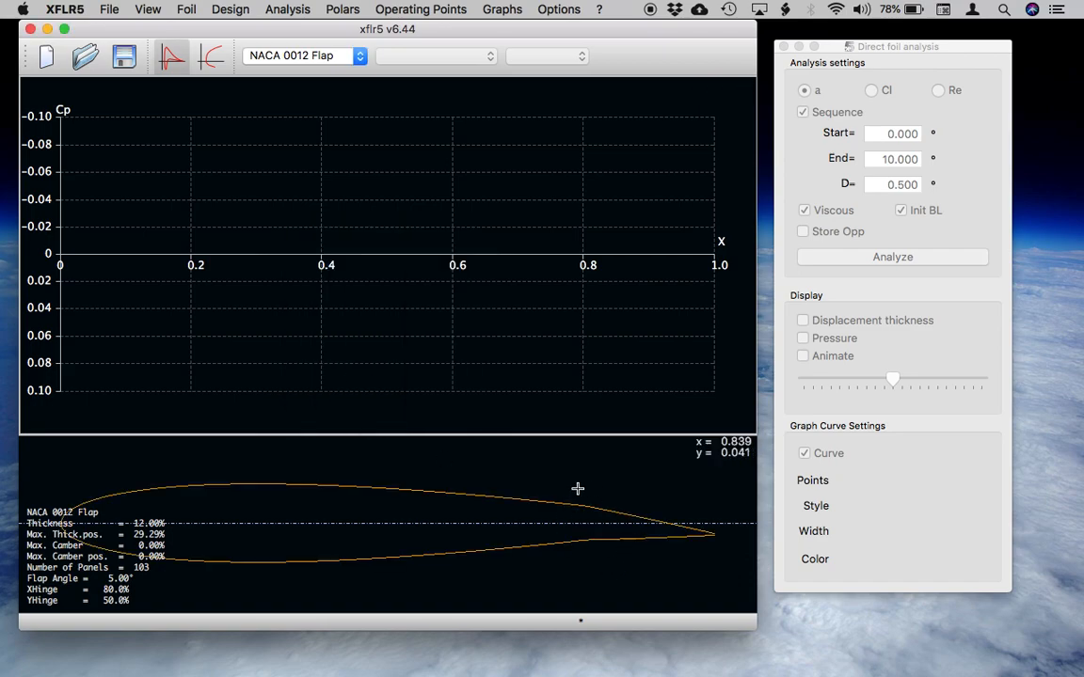
Define a Type 1 analysis for NACA 0012 Flap at a Reynolds number of 100,000, named T1_Re0.100_M0.00_N9.0 Flap.
{"action": "left_click", "coordinate": [289, 9]}
{"action": "left_click", "coordinate": [311, 29]}
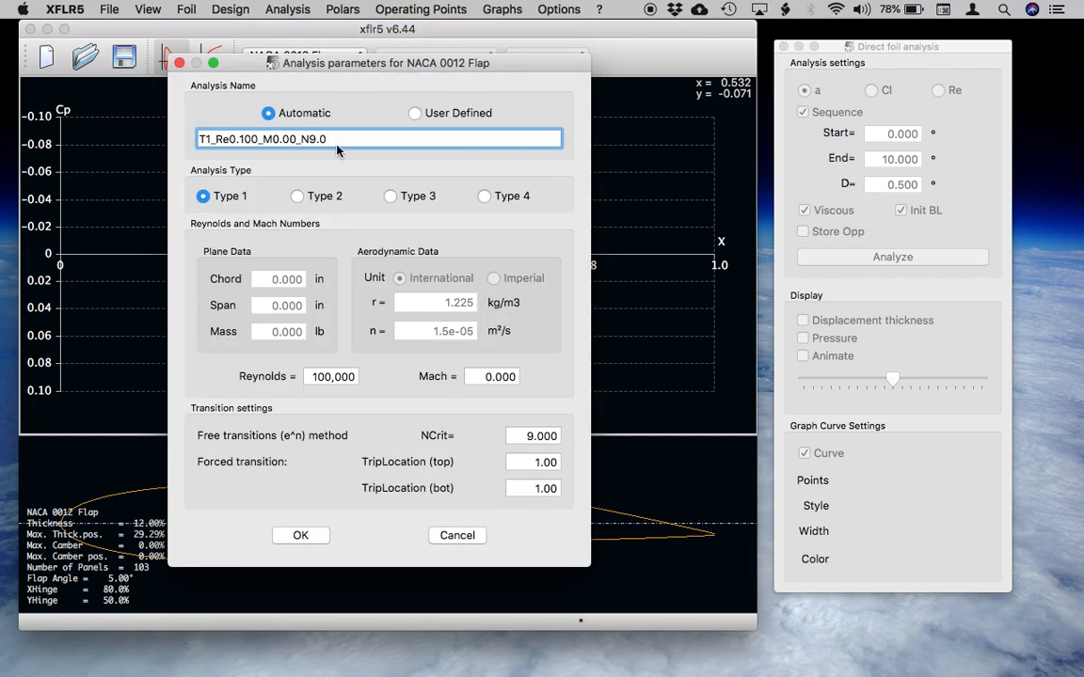
{"action": "left_click", "coordinate": [336, 141]}
{"action": "type", "text": "Flap"}
{"action": "left_click", "coordinate": [302, 537]}
Run the 0° to 10° angle-of-attack sequence on NACA 0012 Flap and display the polar graphs.
{"action": "left_click", "coordinate": [866, 257]}
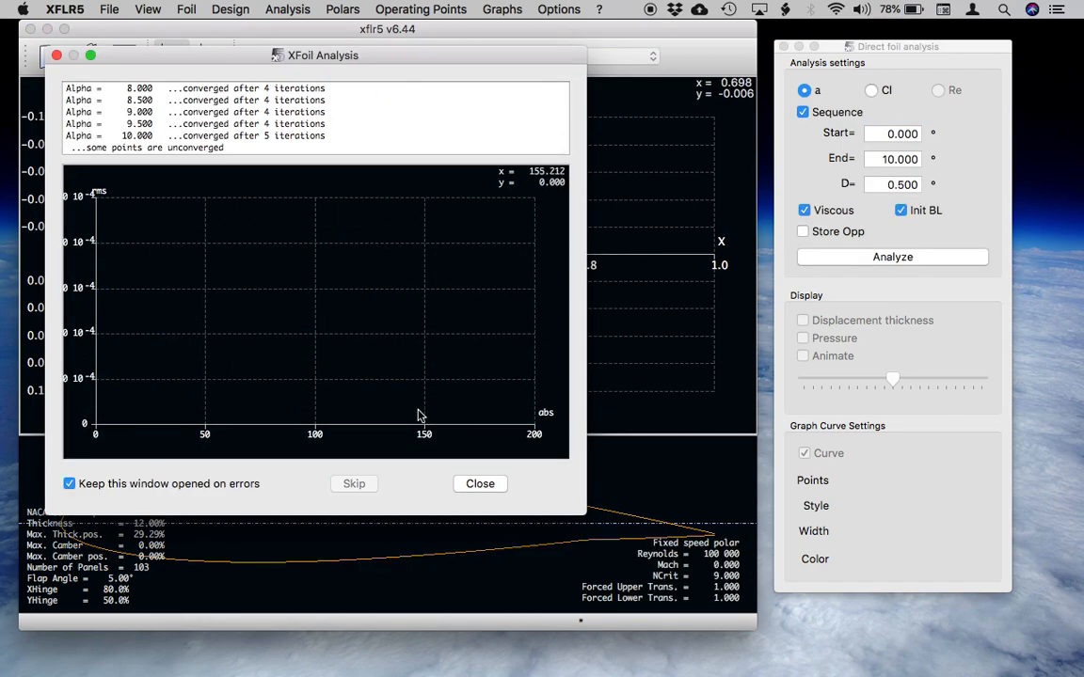
{"action": "left_click", "coordinate": [480, 484]}
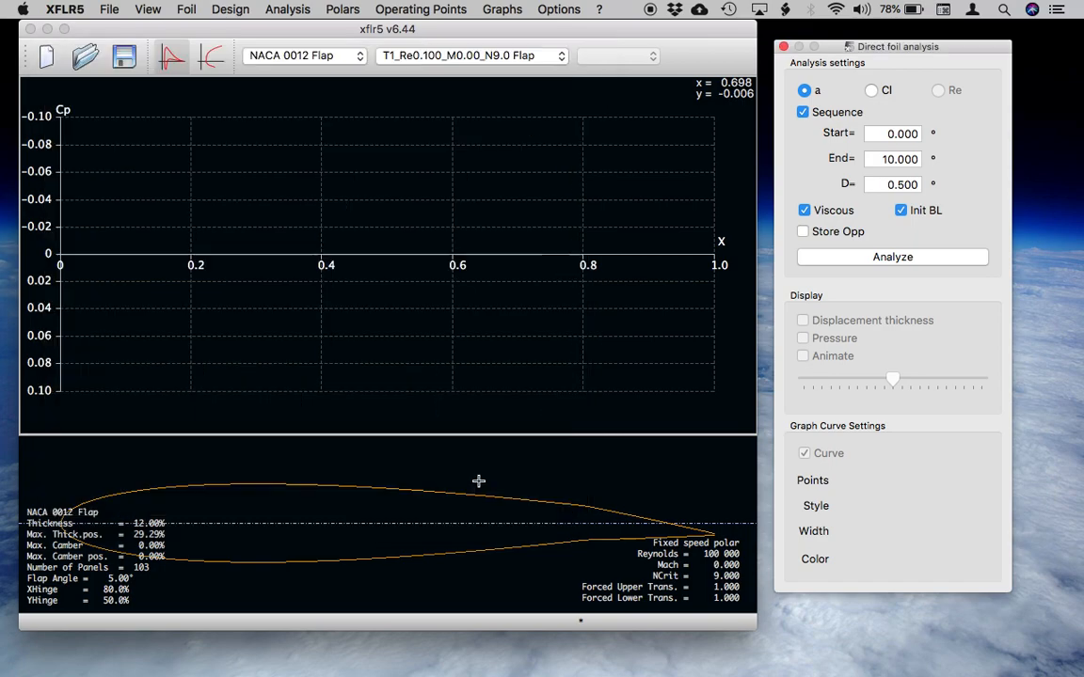
{"action": "left_click", "coordinate": [211, 57]}
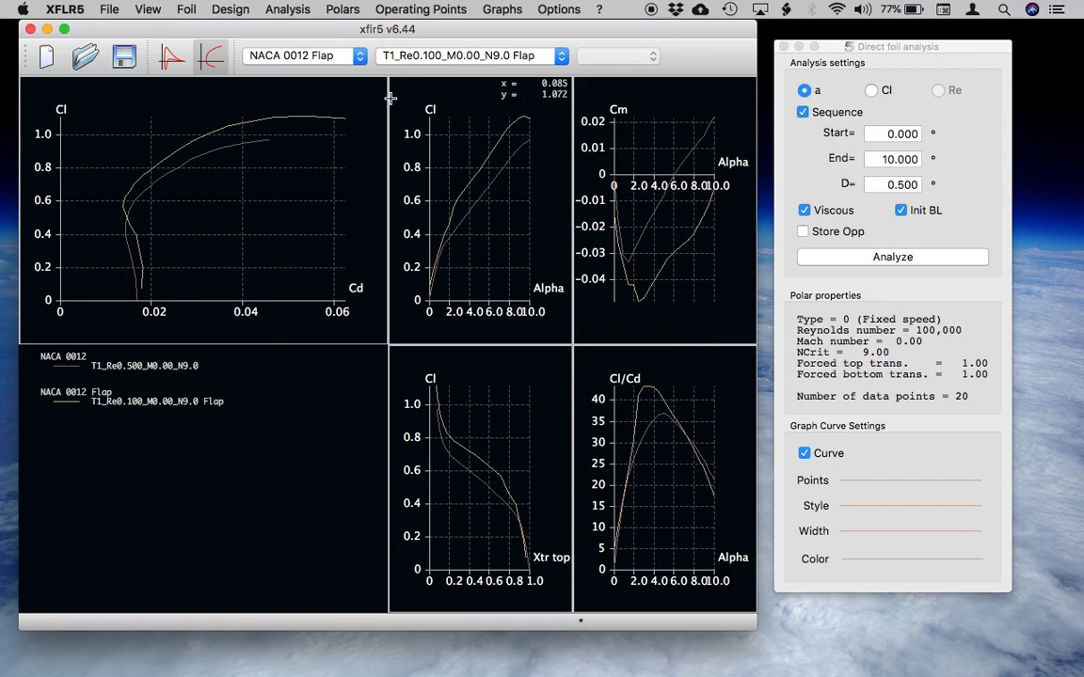
Redefine the analysis T1_Re0.100_M0.00_N9.0 Flap with the Reynolds number entered as 500,000, overwrite the existing one, and run the angle sequence.
{"action": "left_click", "coordinate": [287, 10]}
{"action": "left_click", "coordinate": [371, 200]}
{"action": "key", "text": "F6"}
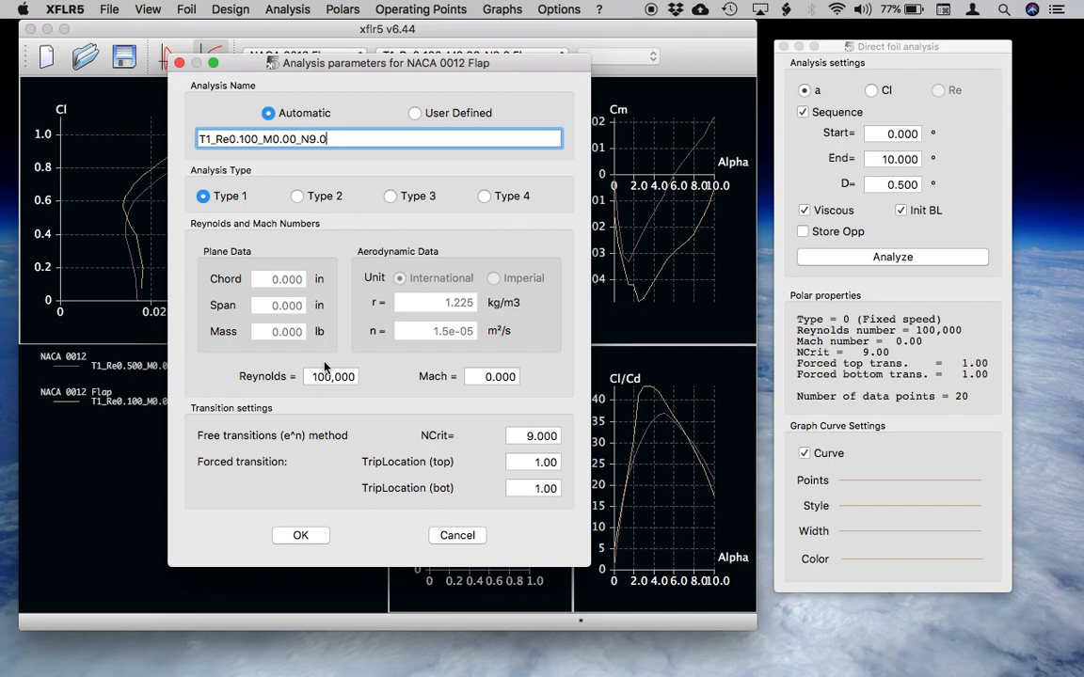
{"action": "type", "text": "Flap"}
{"action": "left_click", "coordinate": [320, 377]}
{"action": "key", "text": "BackSpace"}
{"action": "type", "text": "5"}
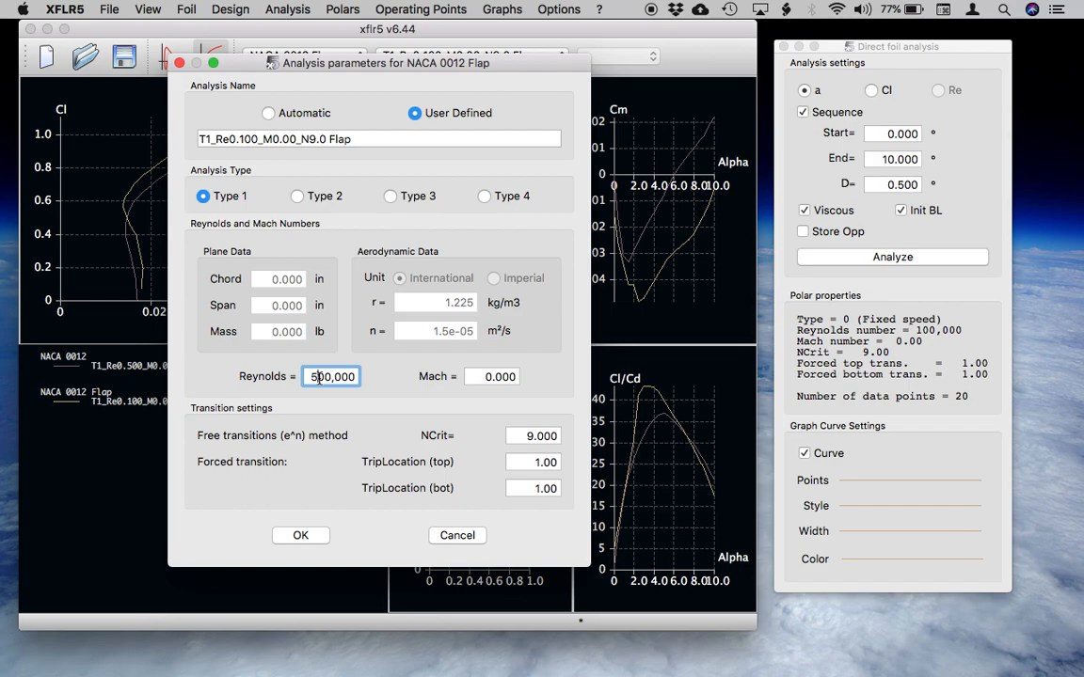
{"action": "left_click", "coordinate": [317, 537]}
{"action": "left_click", "coordinate": [301, 535]}
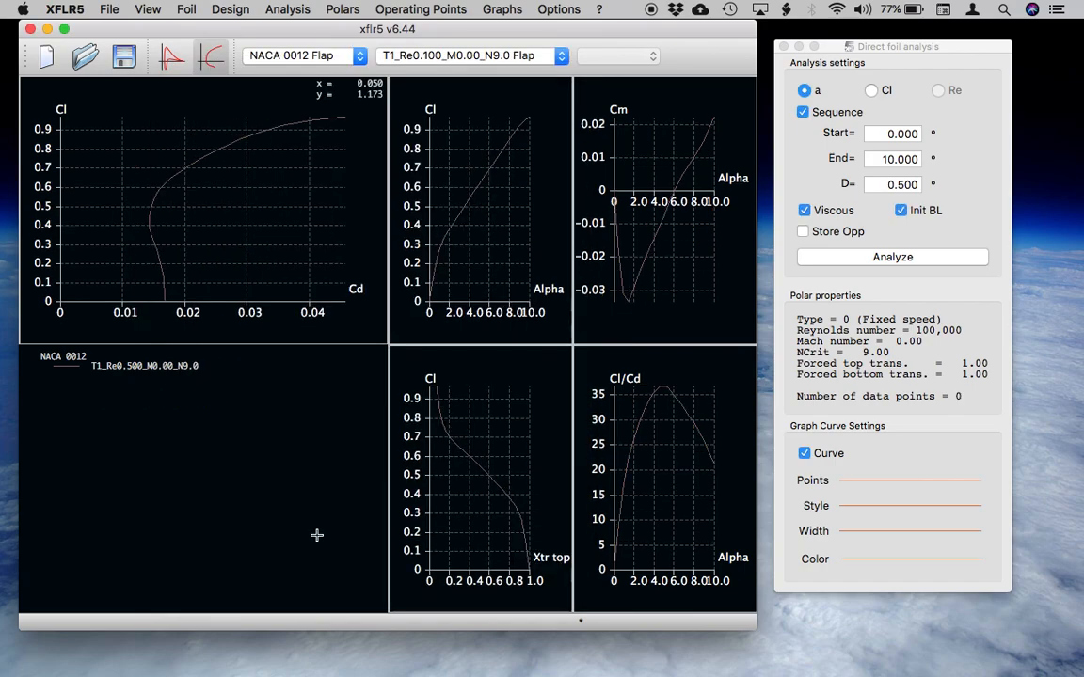
{"action": "left_click", "coordinate": [875, 259]}
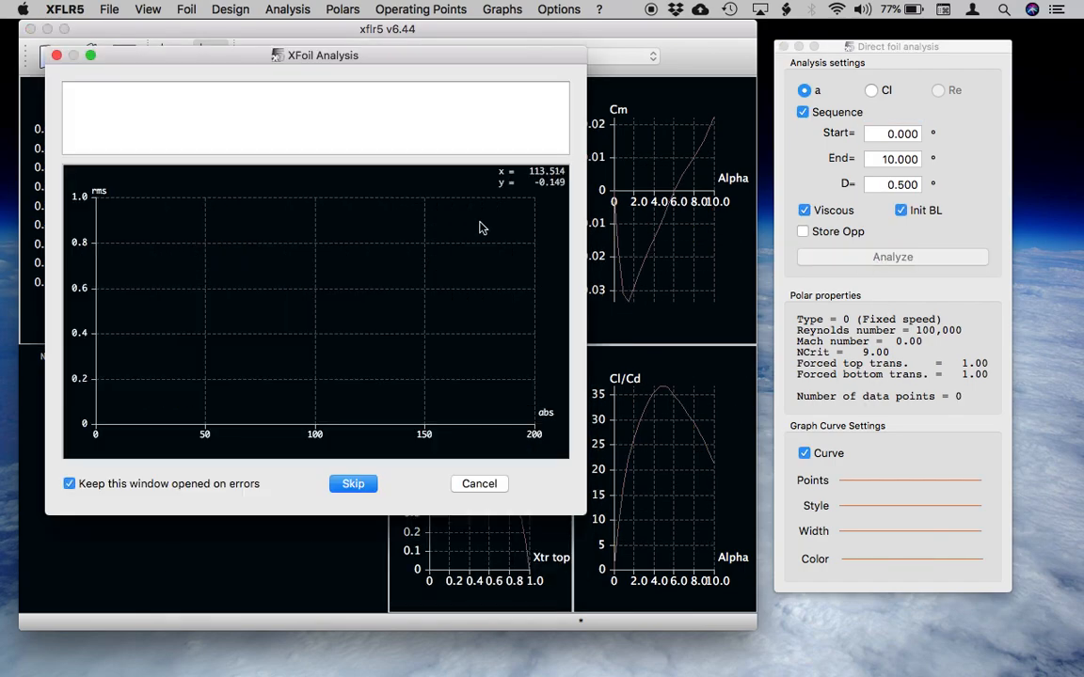
{"action": "left_click", "coordinate": [480, 483]}
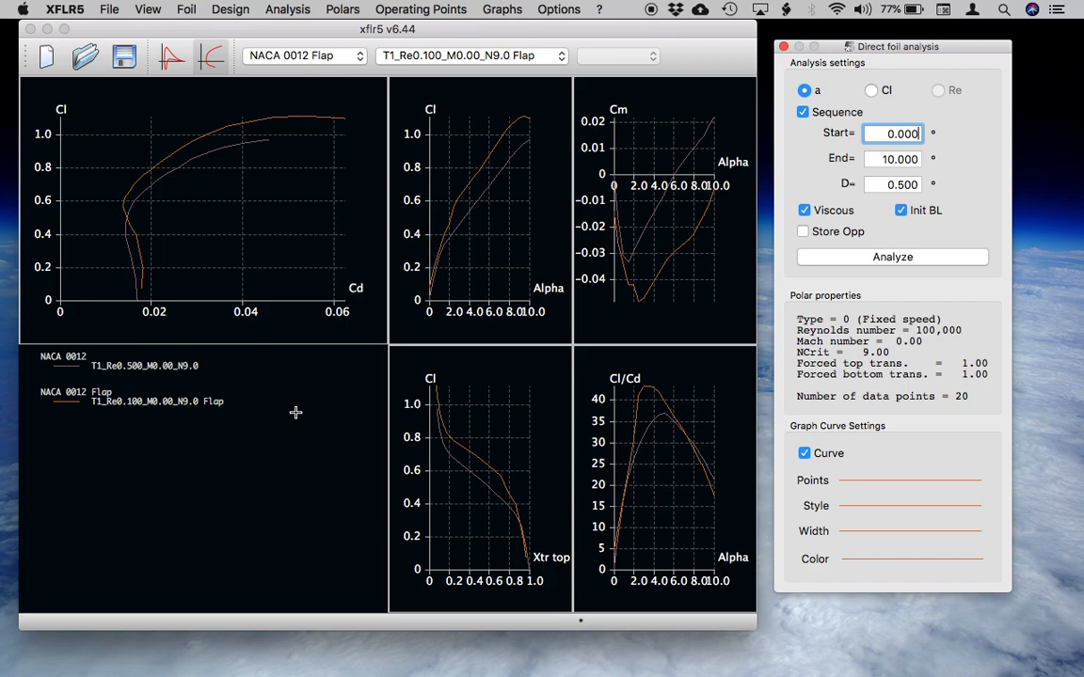
Load the NACA 65(2)-415 airfoil from the file naca652415.dat in the XFLR5 folder.
{"action": "left_click", "coordinate": [120, 6]}
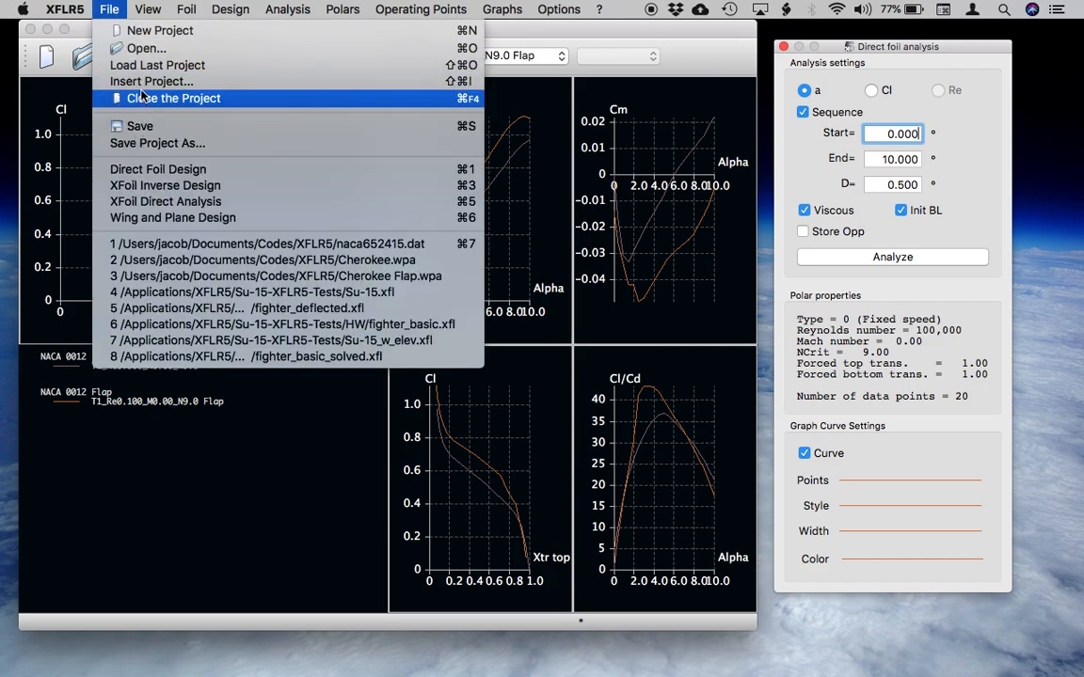
{"action": "left_click", "coordinate": [142, 49]}
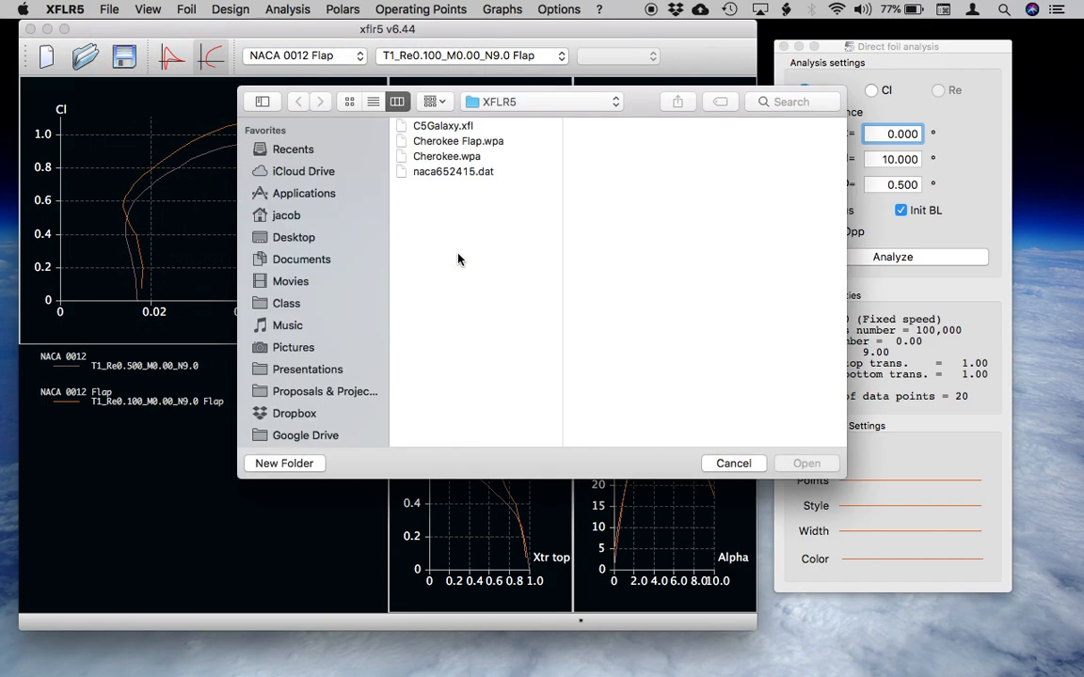
{"action": "left_click", "coordinate": [453, 171]}
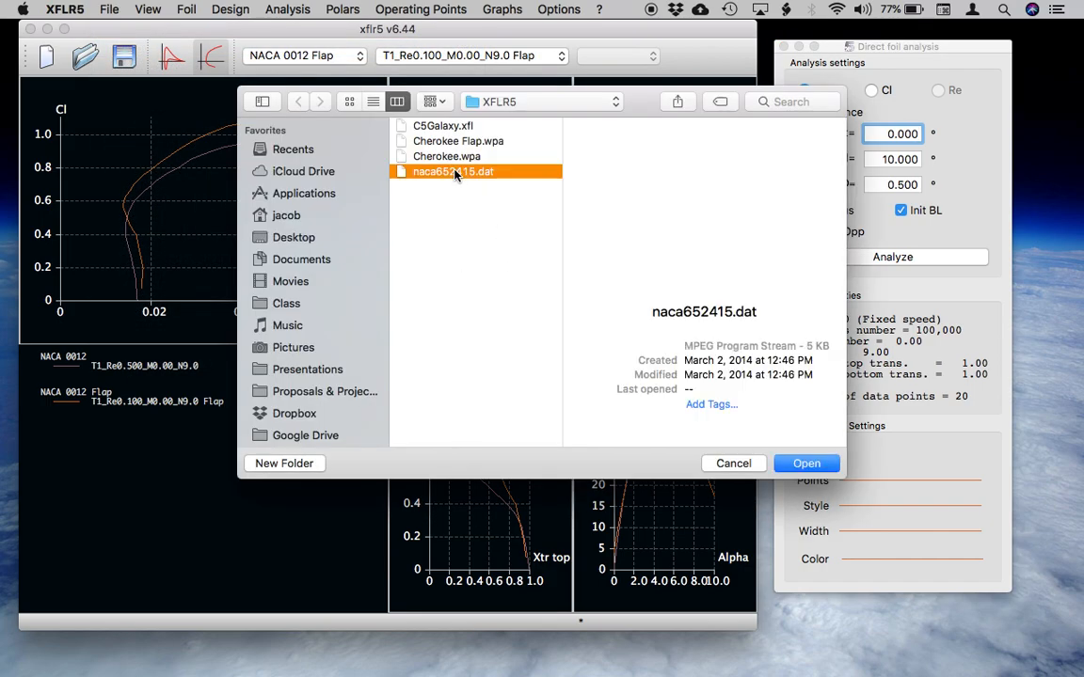
{"action": "left_click", "coordinate": [806, 464]}
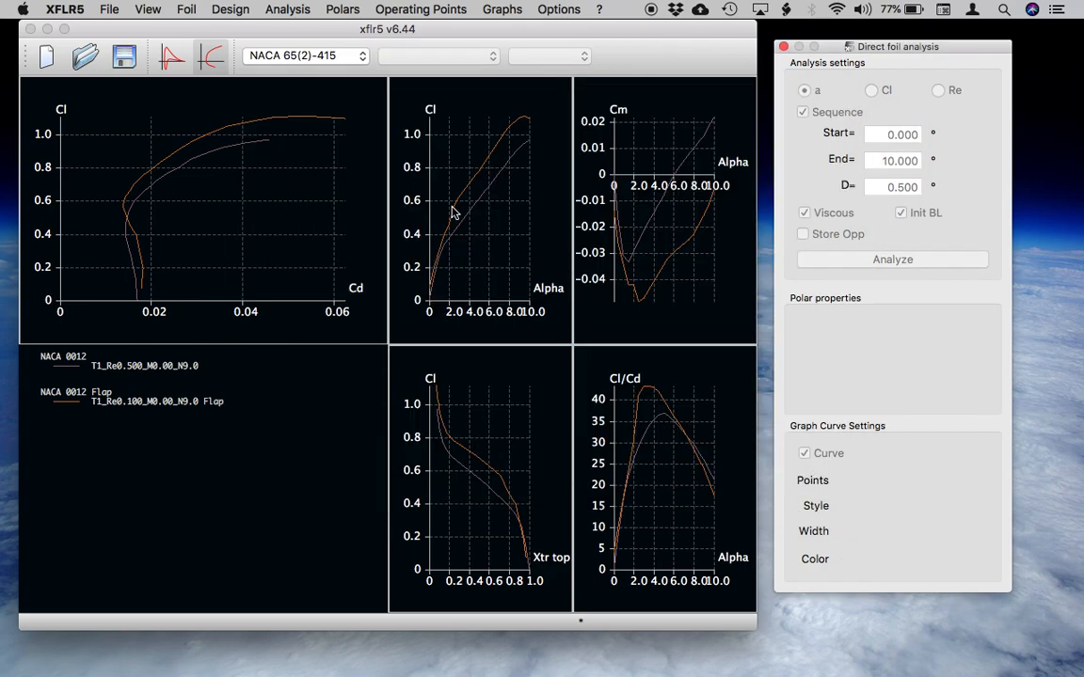
Define a Type 1 analysis for NACA 65(2)-415 at Reynolds number 500,000, named T1_Re0.500_M0.00_N9.0 N6, and run the 0° to 10° sequence.
{"action": "left_click", "coordinate": [282, 8]}
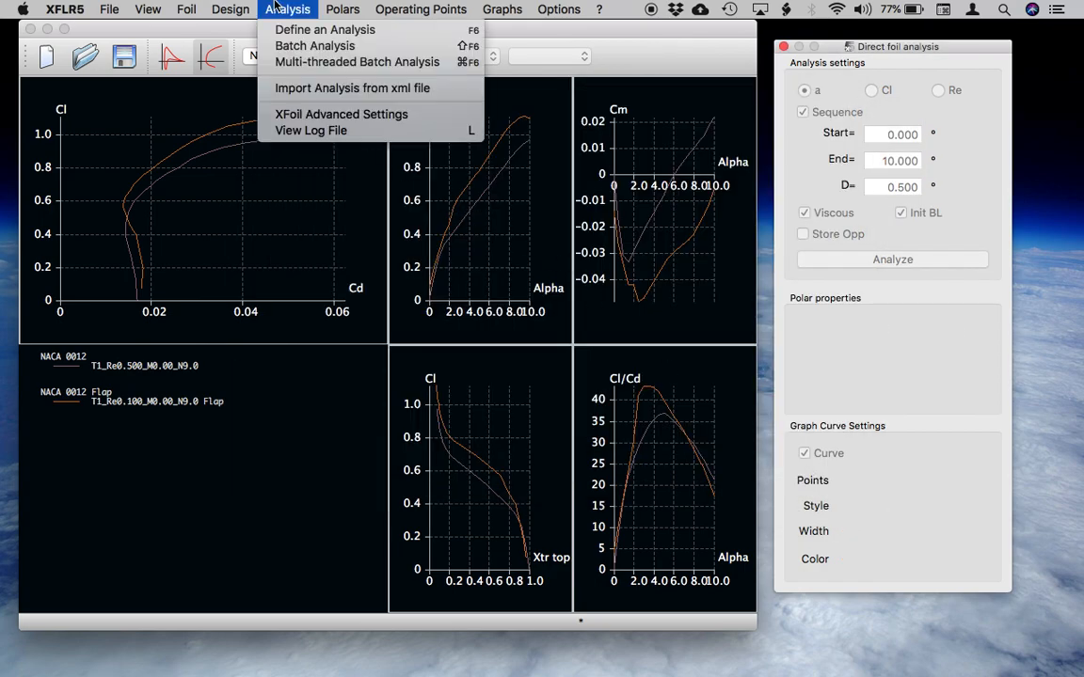
{"action": "left_click", "coordinate": [311, 29]}
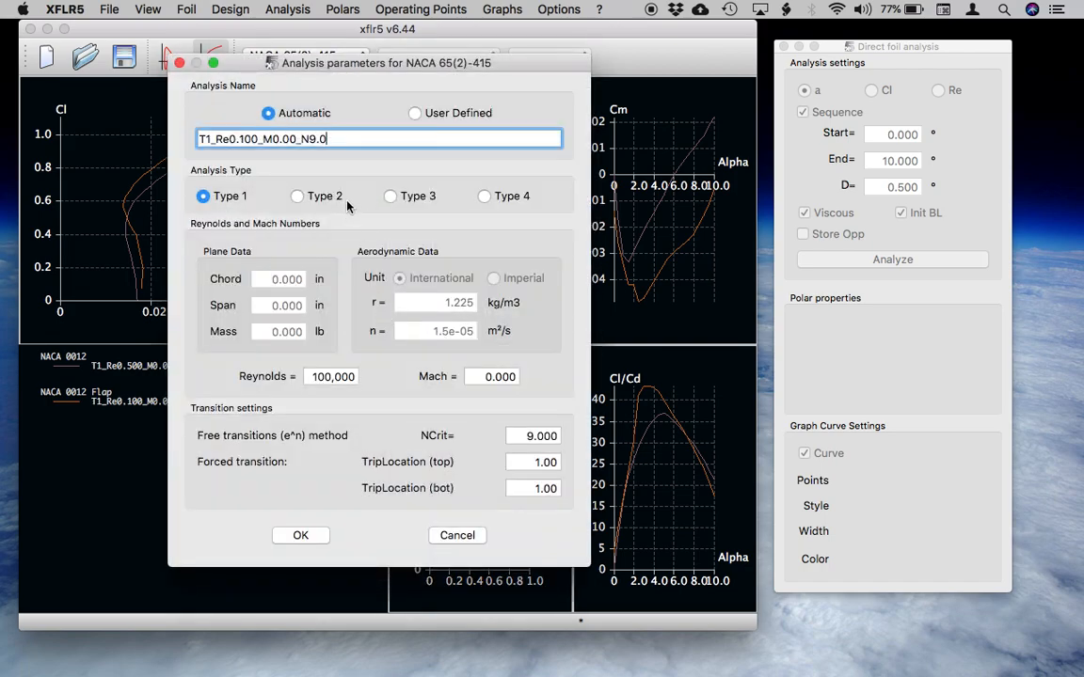
{"action": "left_click", "coordinate": [317, 377]}
{"action": "key", "text": "BackSpace"}
{"action": "type", "text": "5"}
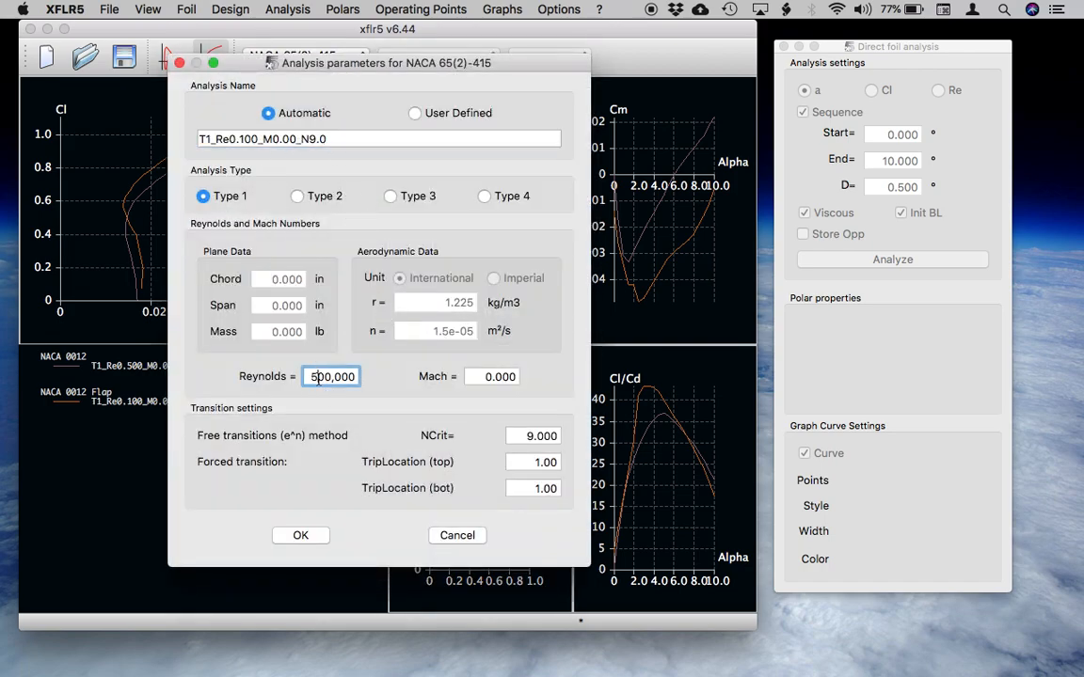
{"action": "left_click", "coordinate": [345, 134]}
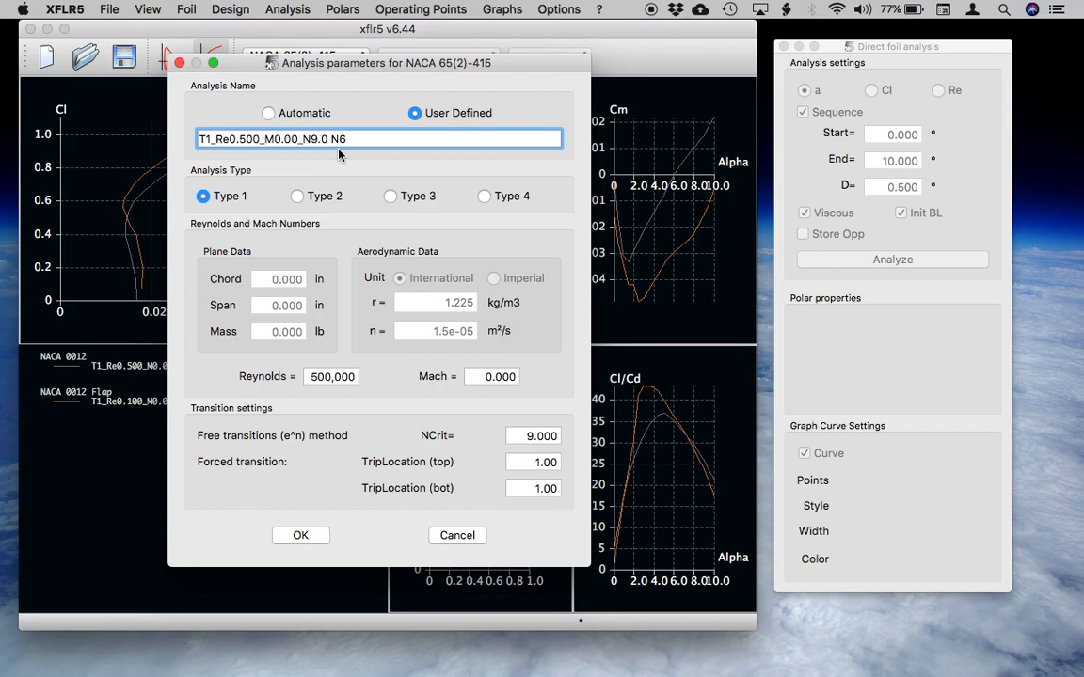
{"action": "left_click", "coordinate": [303, 535]}
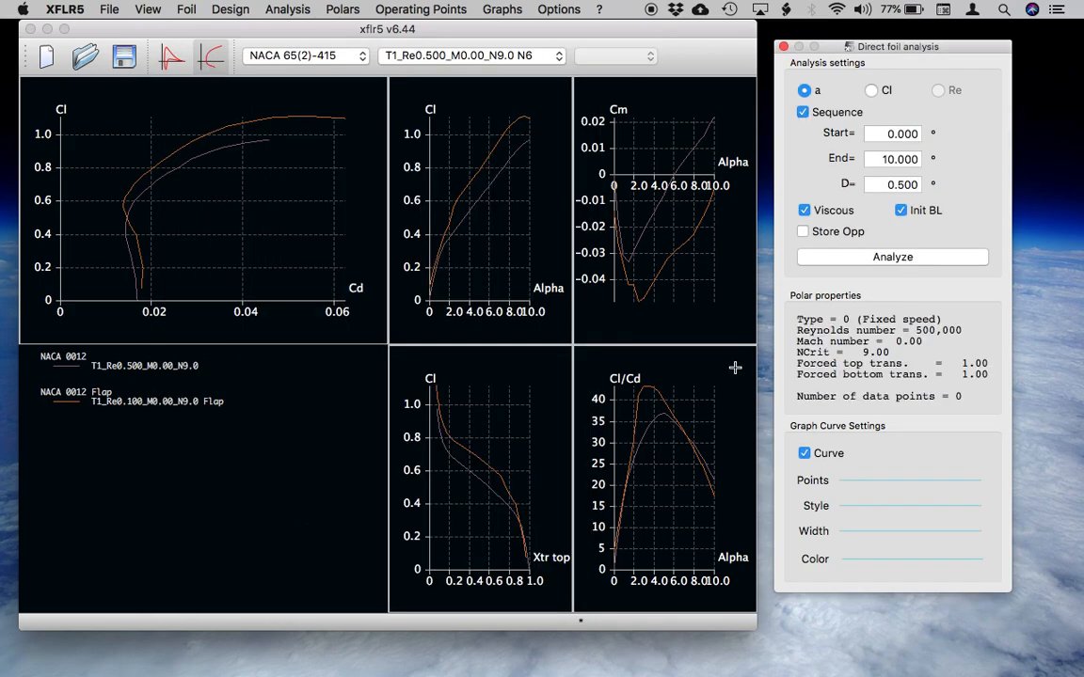
{"action": "left_click", "coordinate": [828, 257]}
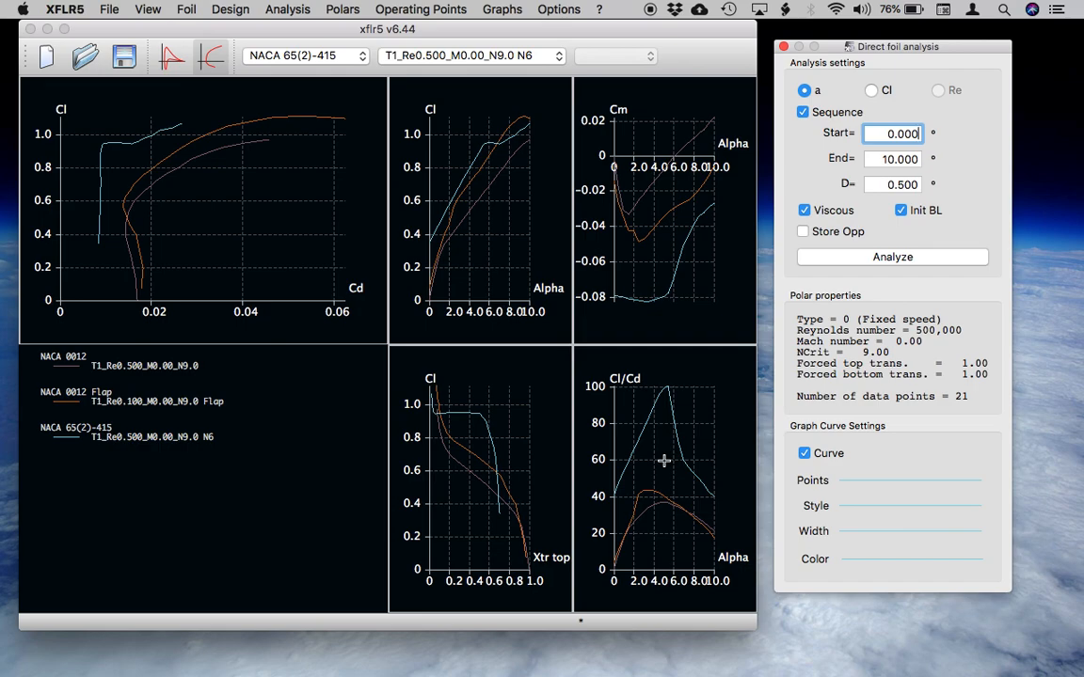
Compare the polar graphs and the foil shapes of NACA 65(2)-415, NACA 0012 Flap and NACA 0012, ending on NACA 65(2)-415.
{"action": "left_click", "coordinate": [171, 57]}
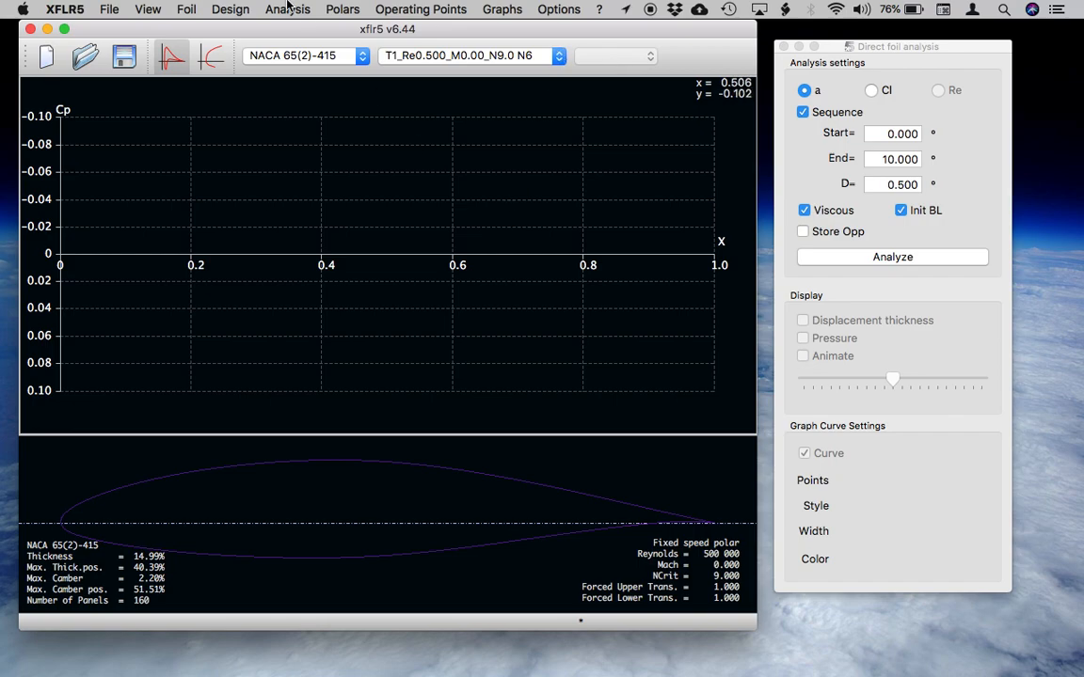
{"action": "left_click", "coordinate": [213, 59]}
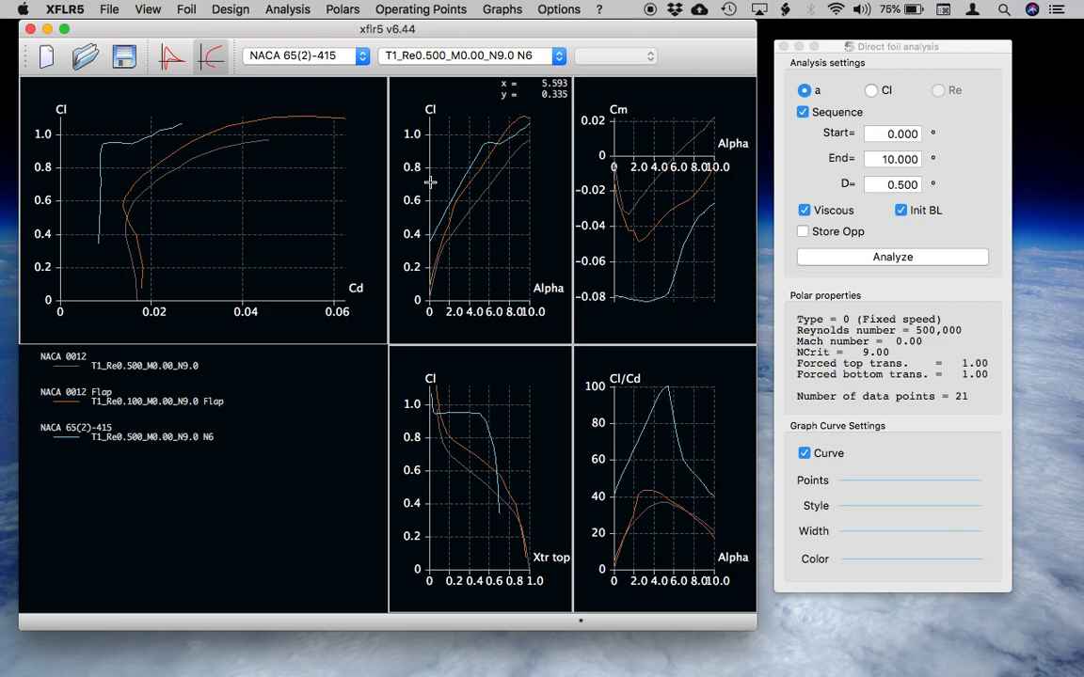
{"action": "left_click", "coordinate": [171, 56]}
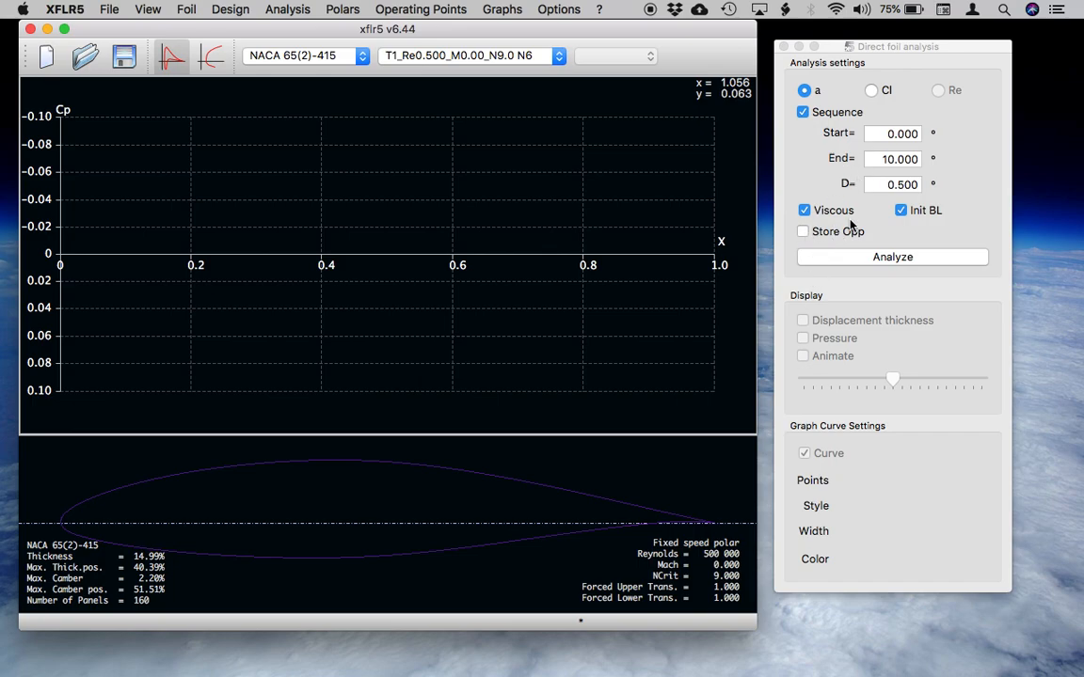
{"action": "left_click", "coordinate": [354, 59]}
{"action": "left_click", "coordinate": [348, 47]}
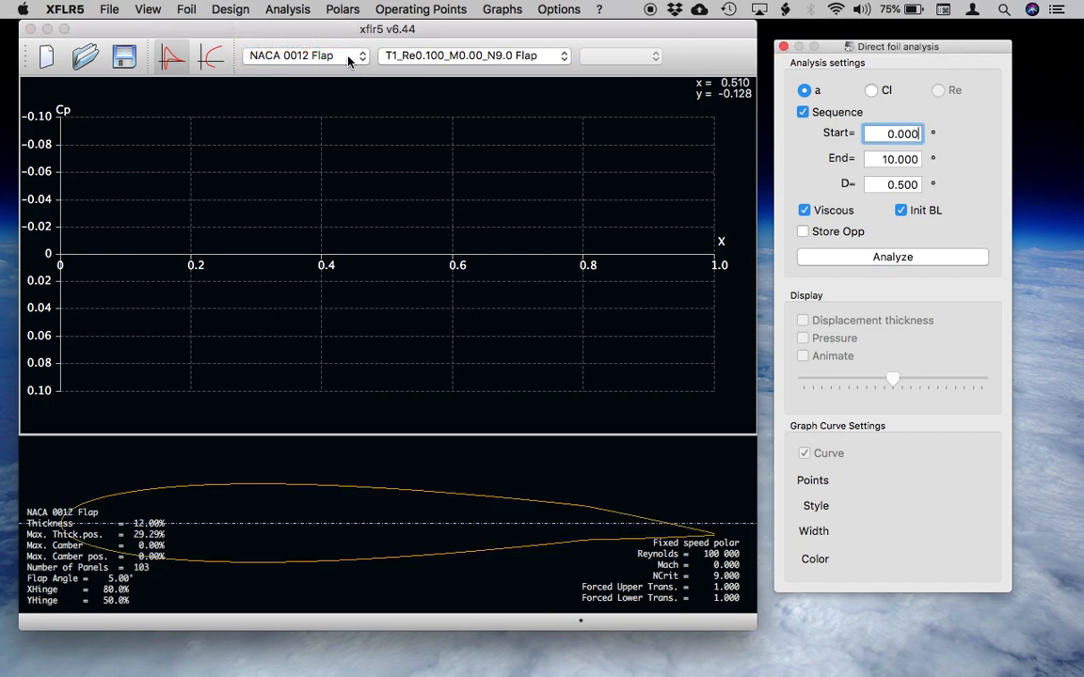
{"action": "left_click", "coordinate": [350, 60]}
{"action": "left_click", "coordinate": [346, 44]}
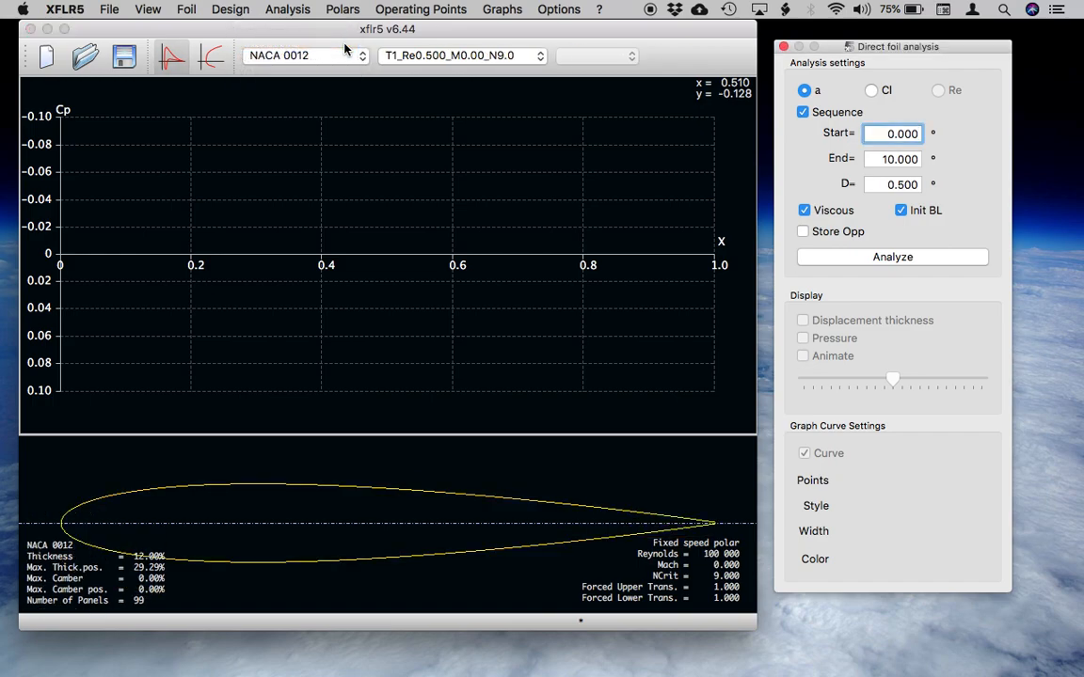
{"action": "left_click", "coordinate": [345, 53]}
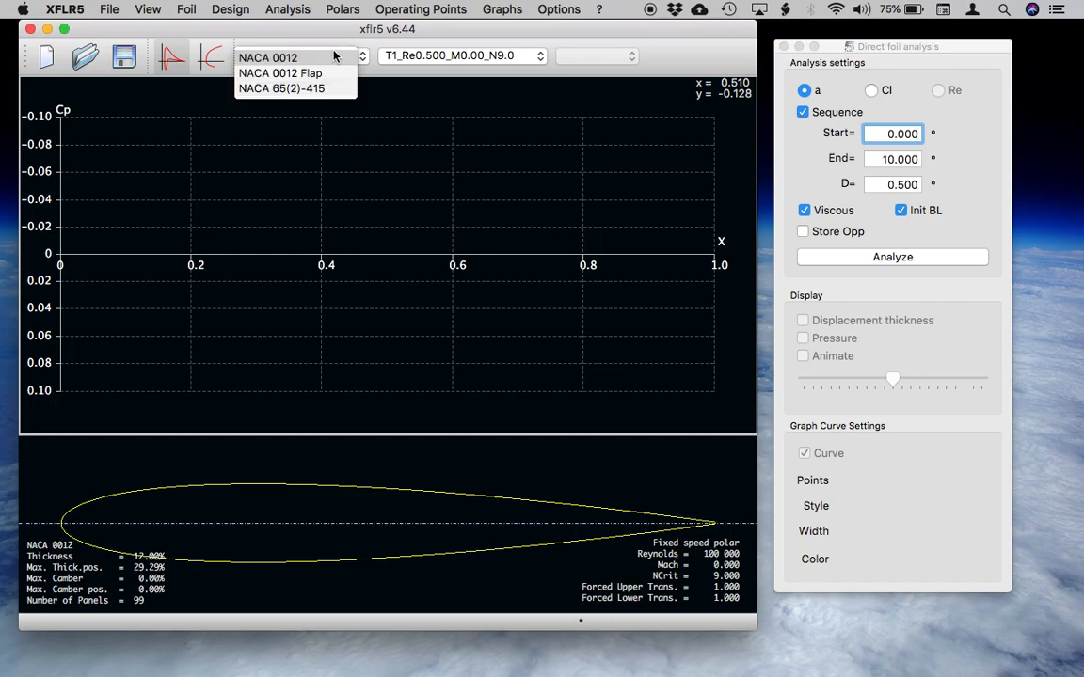
{"action": "left_click", "coordinate": [329, 89]}
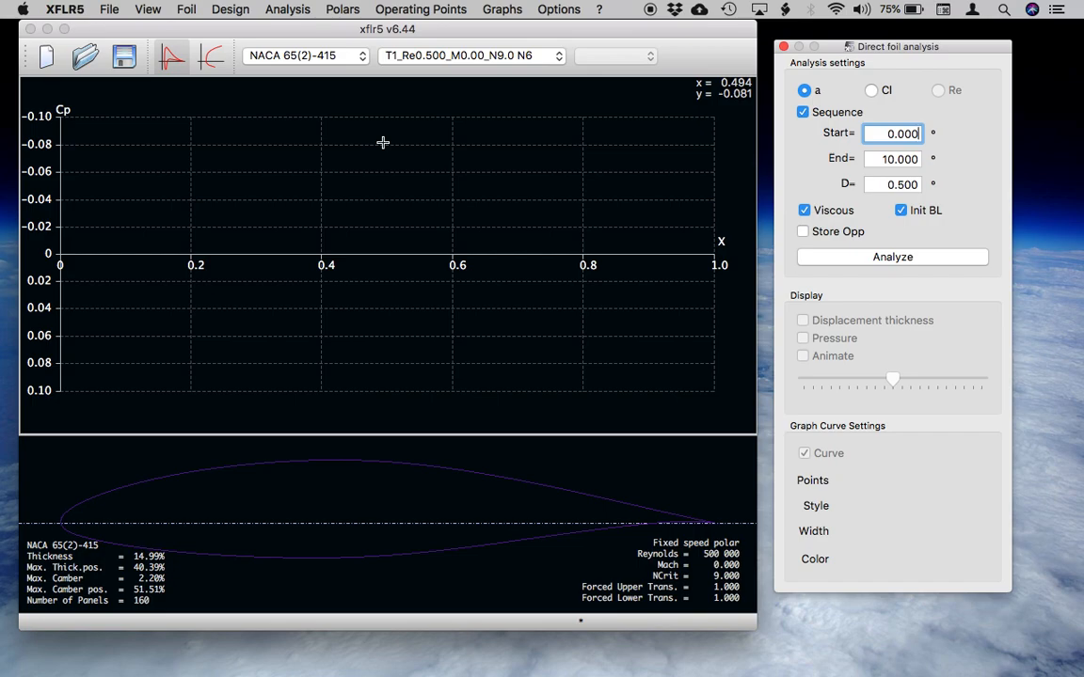
Switch to Wing and Plane Design and start defining a new plane.
{"action": "left_click", "coordinate": [111, 9]}
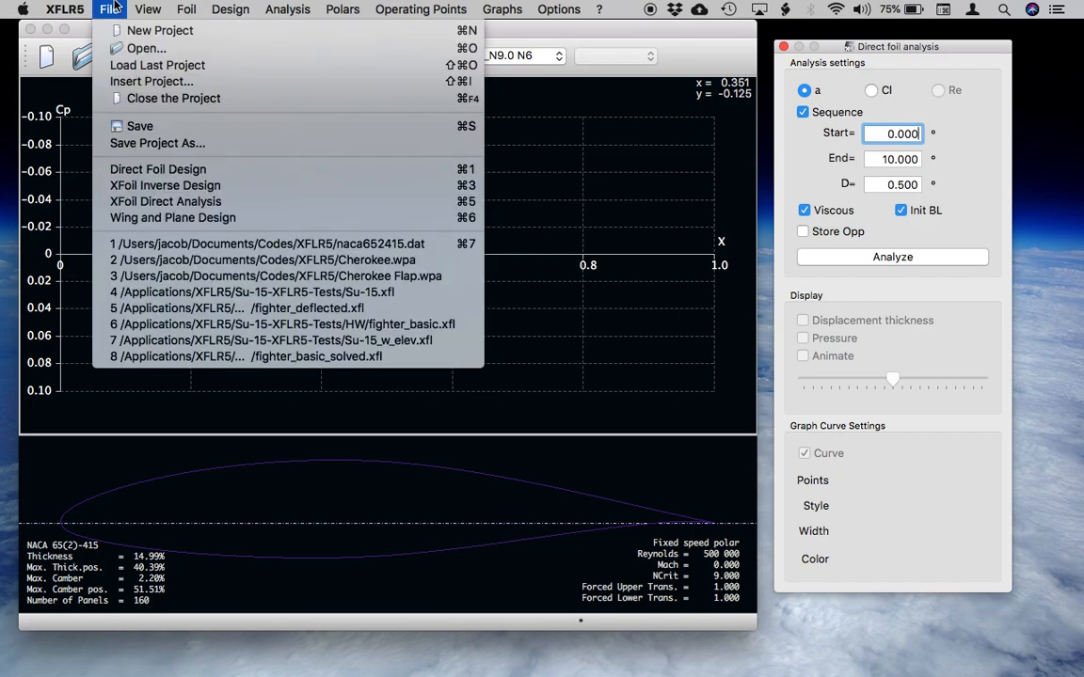
{"action": "left_click", "coordinate": [151, 221]}
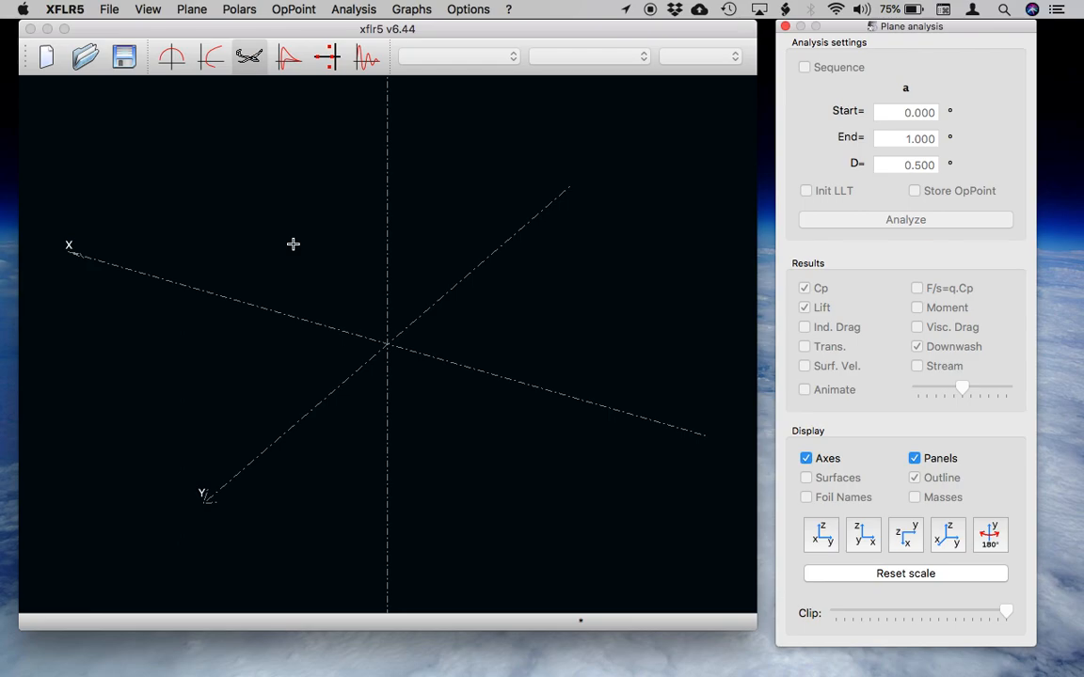
{"action": "left_click", "coordinate": [192, 10]}
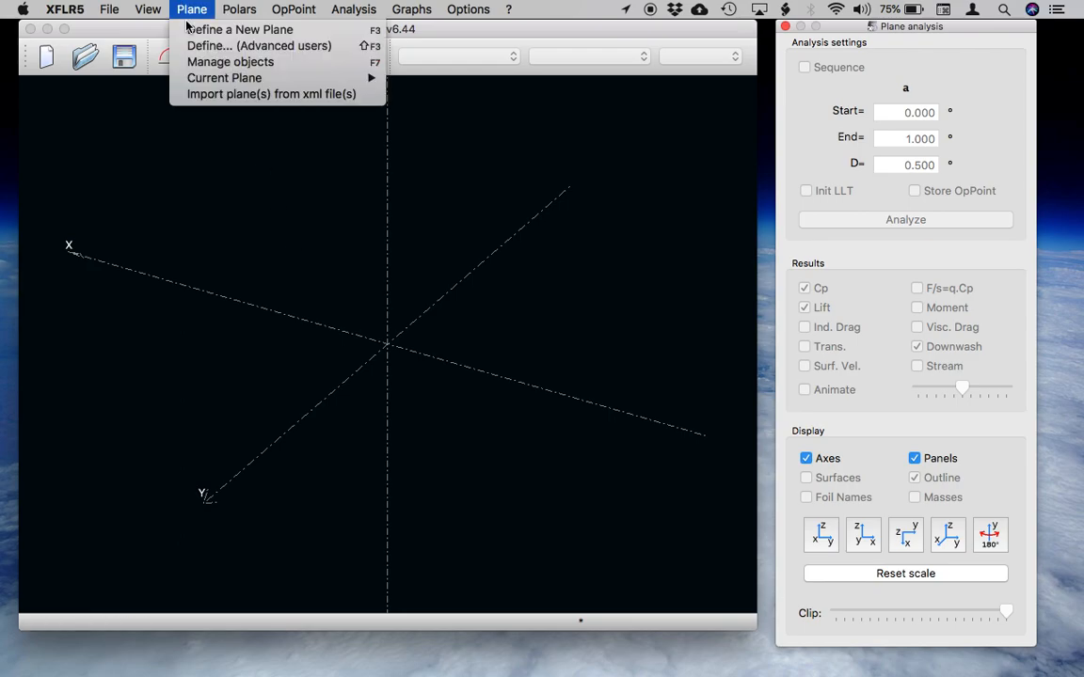
{"action": "left_click", "coordinate": [188, 31]}
Name the new plane Cherokee and exclude the elevator and the fin from it.
{"action": "double_click", "coordinate": [190, 94]}
{"action": "key", "text": "BackSpace"}
{"action": "key", "text": "BackSpace"}
{"action": "key", "text": "BackSpace"}
{"action": "key", "text": "BackSpace"}
{"action": "key", "text": "BackSpace"}
{"action": "key", "text": "BackSpace"}
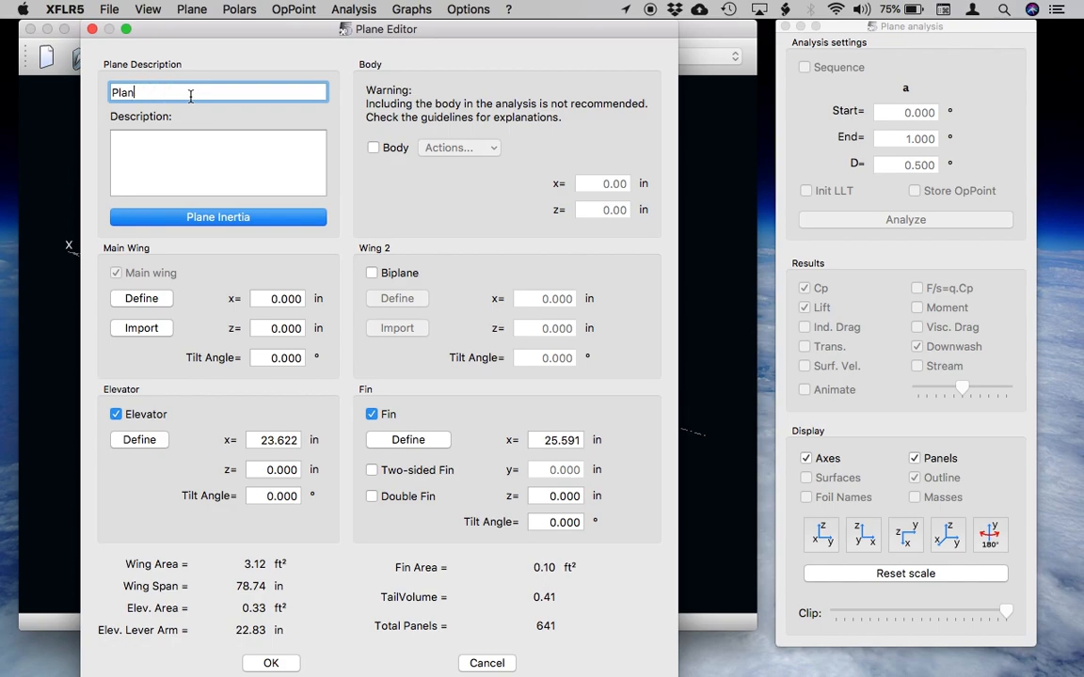
{"action": "type", "text": "Che"}
{"action": "key", "text": "BackSpace"}
{"action": "key", "text": "BackSpace"}
{"action": "key", "text": "BackSpace"}
{"action": "key", "text": "BackSpace"}
{"action": "type", "text": "Cherokee"}
{"action": "left_click", "coordinate": [118, 415]}
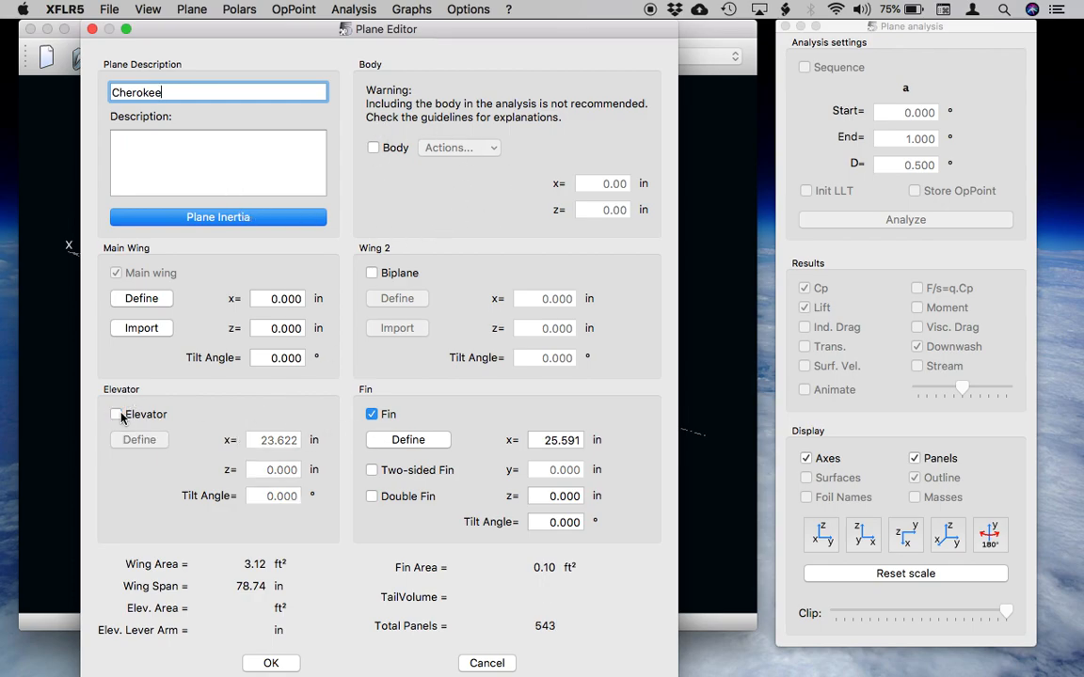
{"action": "left_click", "coordinate": [373, 415]}
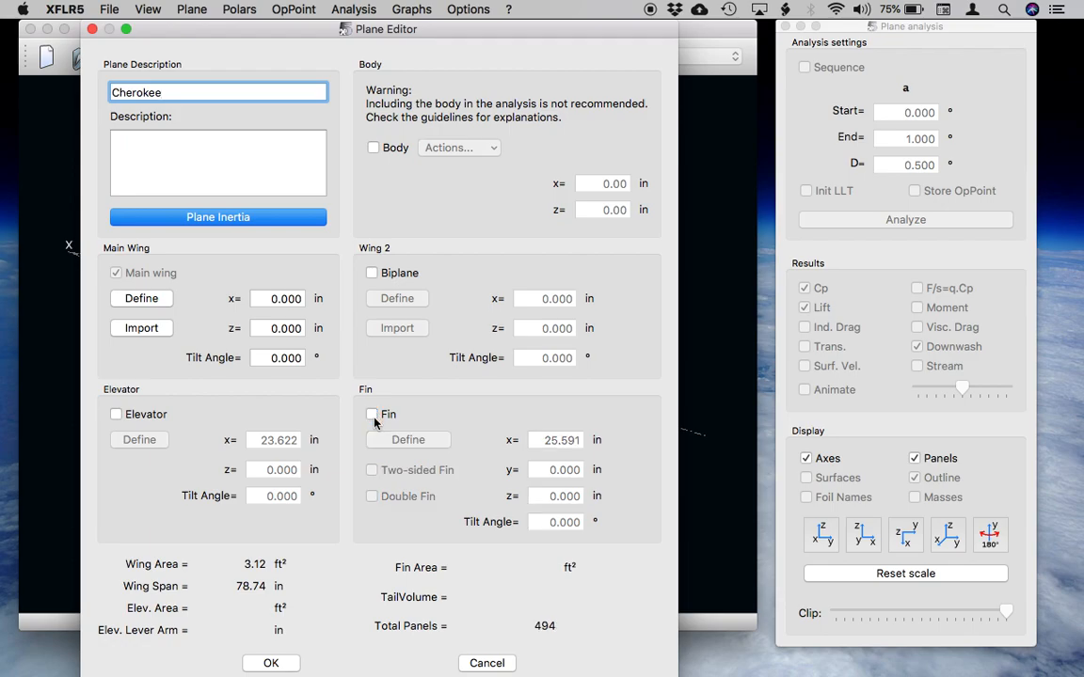
Open the main wing's definition and set the chord of section 1 to 84 in.
{"action": "left_click", "coordinate": [143, 299]}
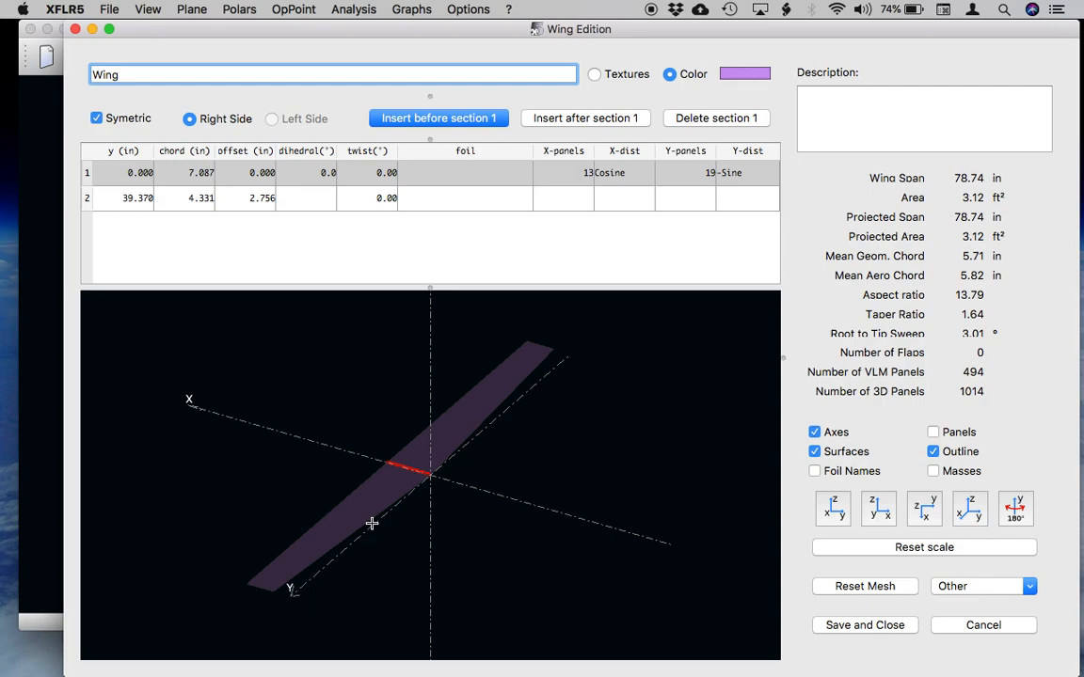
{"action": "double_click", "coordinate": [198, 174]}
{"action": "double_click", "coordinate": [198, 176]}
{"action": "triple_click", "coordinate": [198, 176]}
{"action": "double_click", "coordinate": [198, 176]}
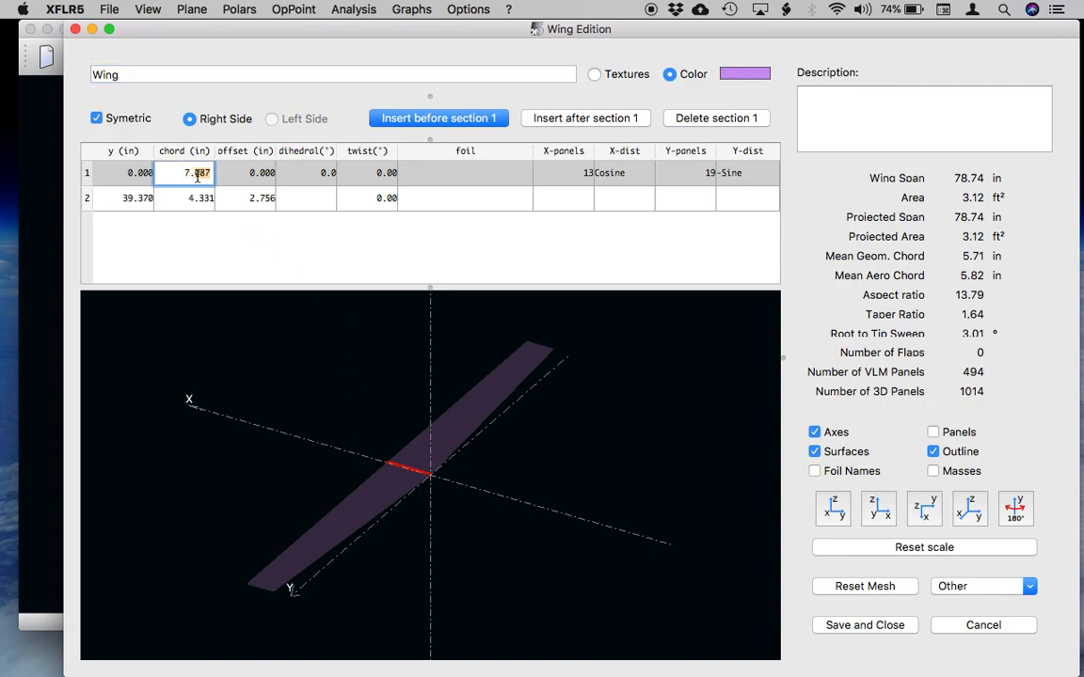
{"action": "type", "text": "840"}
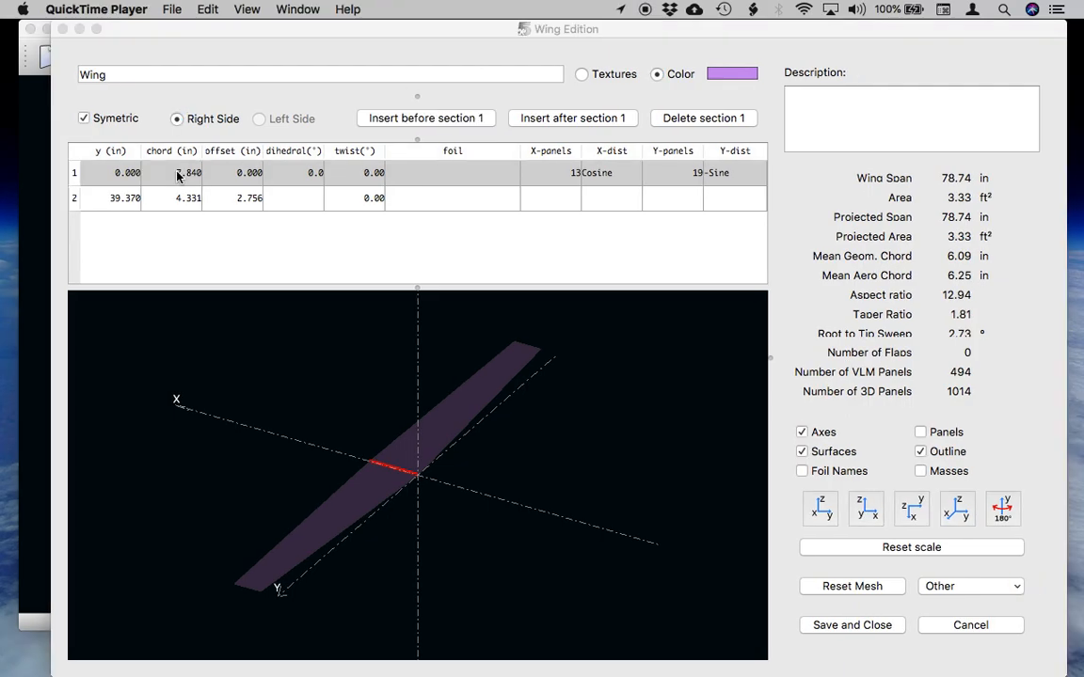
{"action": "left_click", "coordinate": [175, 169]}
{"action": "left_click", "coordinate": [180, 170]}
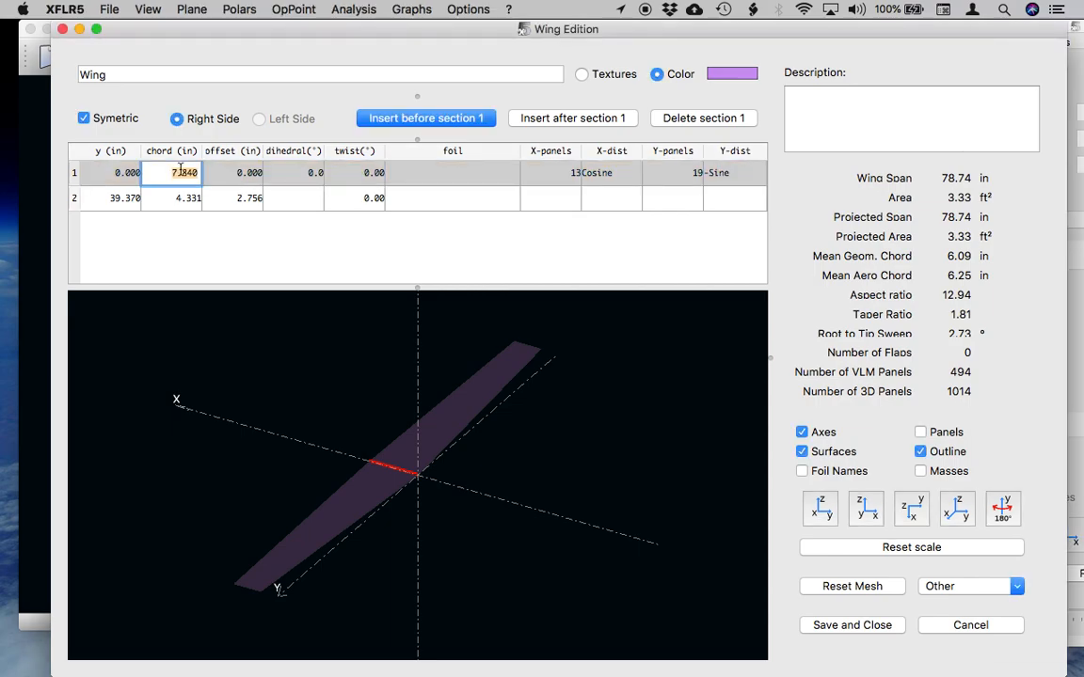
{"action": "type", "text": "84"}
{"action": "key", "text": "Return"}
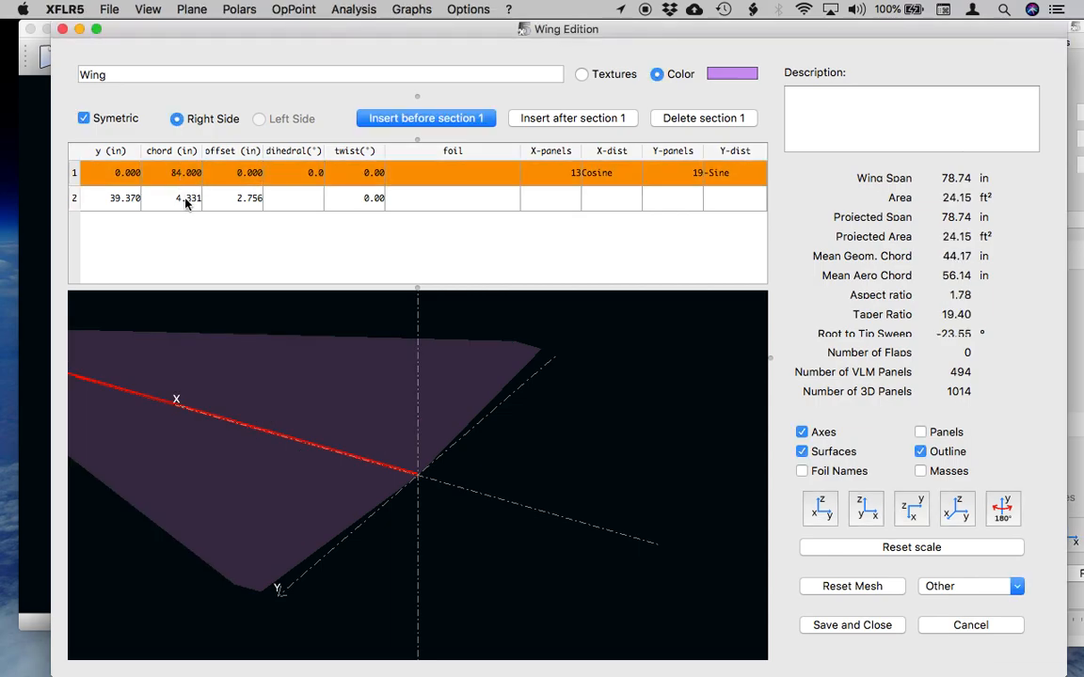
Set the y position of wing section 2 to 25 in.
{"action": "double_click", "coordinate": [123, 199]}
{"action": "type", "text": "25"}
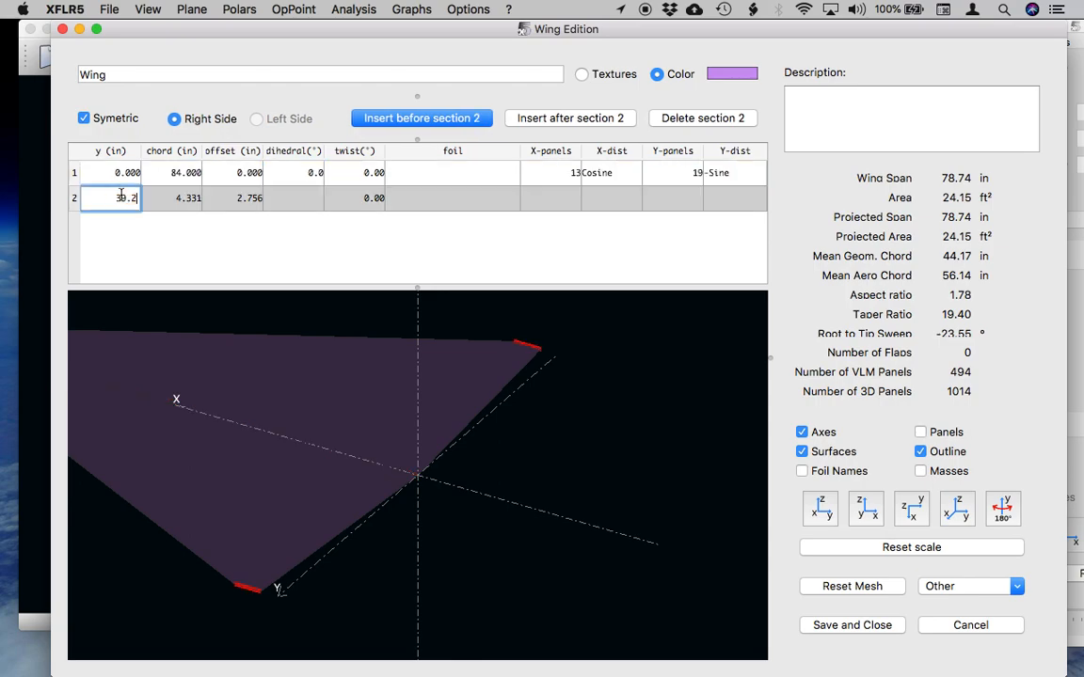
{"action": "key", "text": "BackSpace"}
{"action": "key", "text": "BackSpace"}
{"action": "key", "text": "BackSpace"}
{"action": "key", "text": "BackSpace"}
{"action": "type", "text": "25"}
Set the chord of wing section 2 to 84 in and its offset to 0 in.
{"action": "double_click", "coordinate": [182, 194]}
{"action": "key", "text": "BackSpace"}
{"action": "key", "text": "BackSpace"}
{"action": "type", "text": "84"}
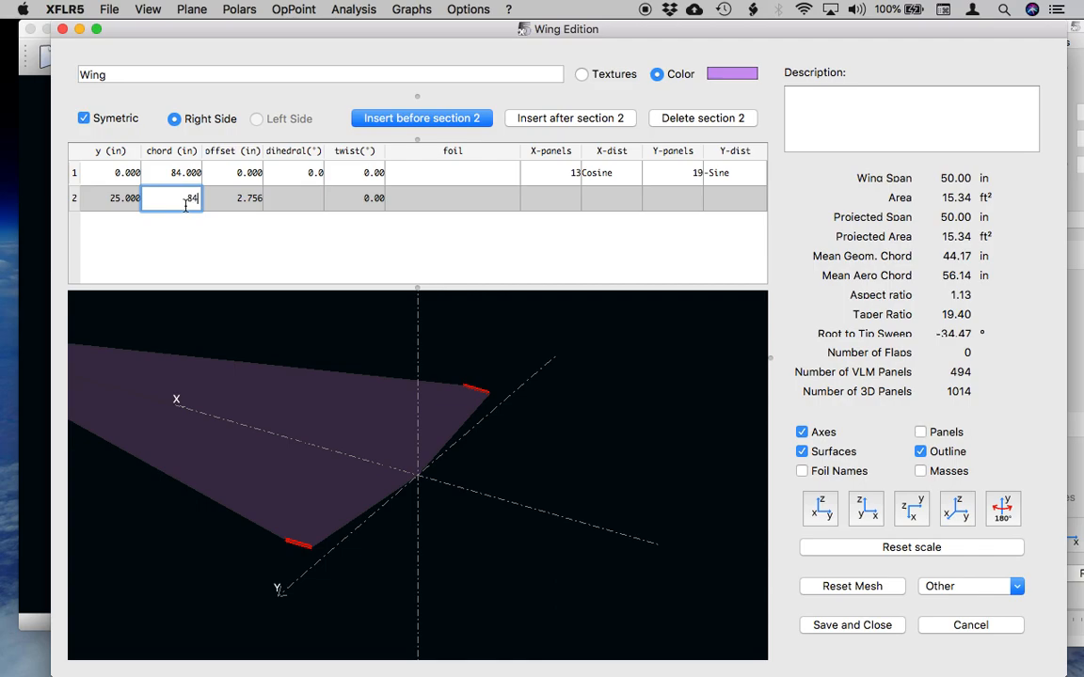
{"action": "key", "text": "Return"}
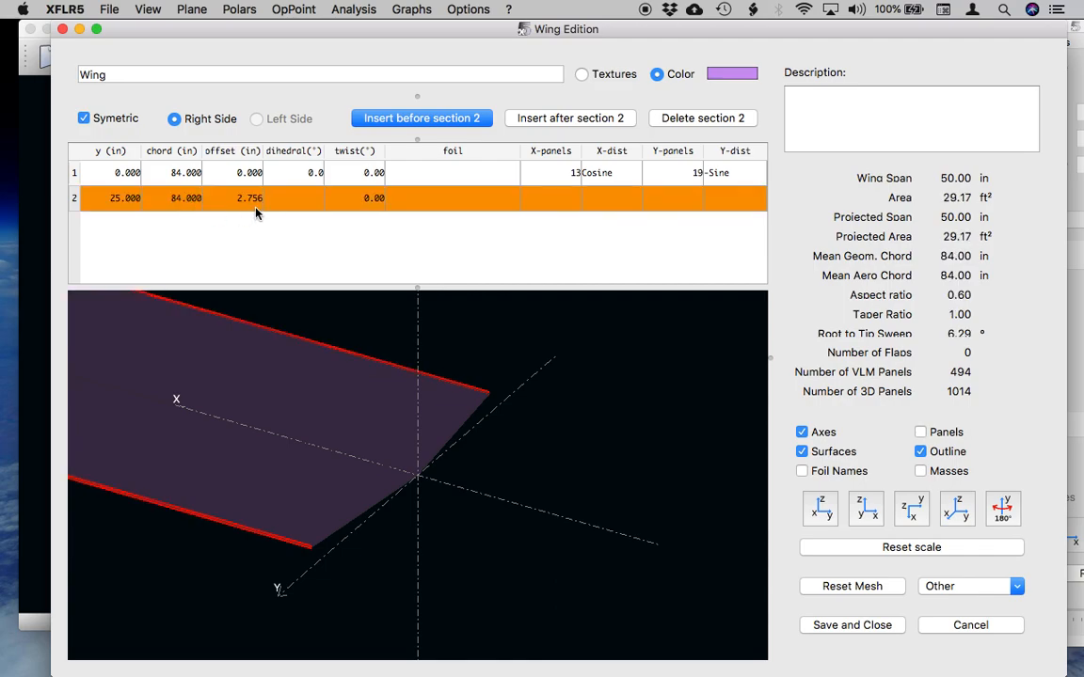
{"action": "double_click", "coordinate": [246, 199]}
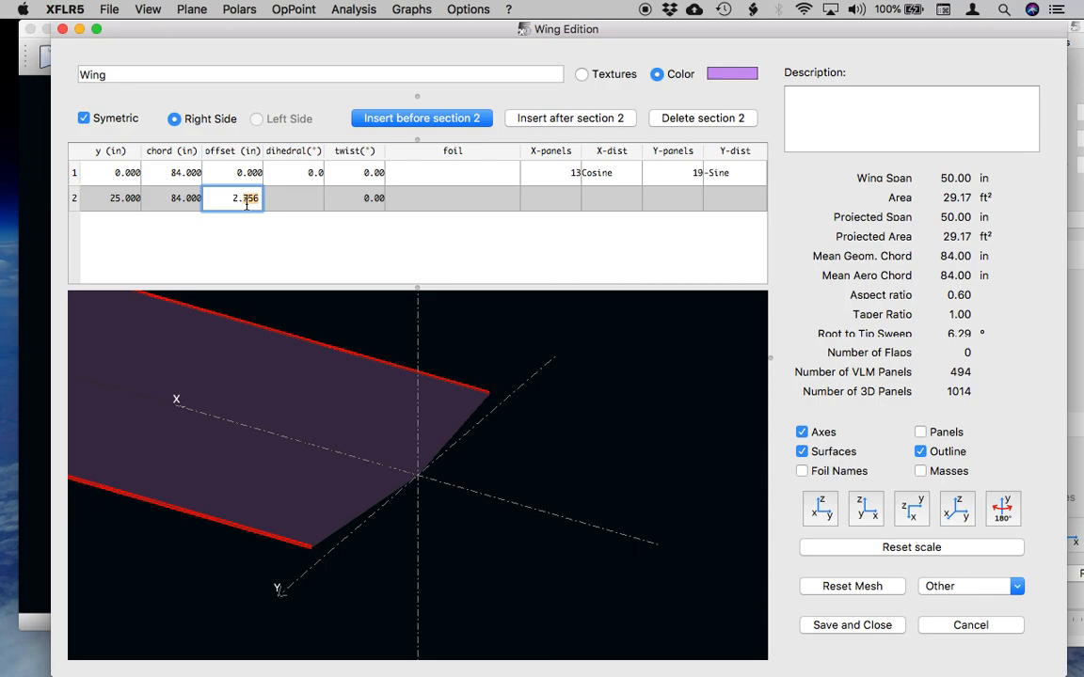
{"action": "type", "text": "0"}
{"action": "key", "text": "Return"}
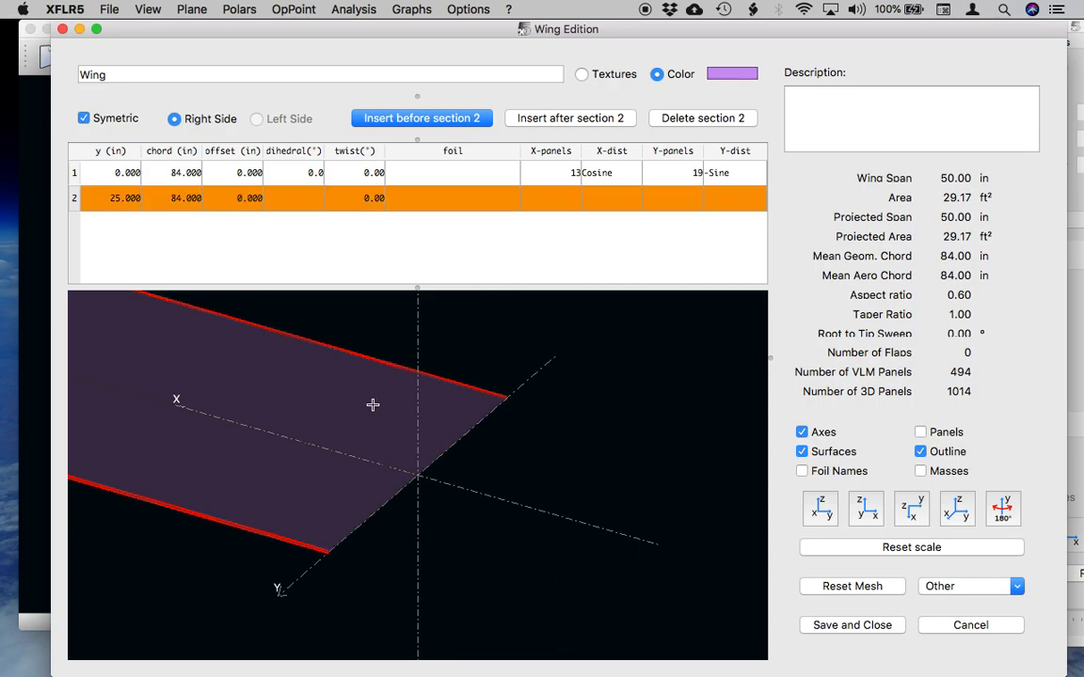
Insert a third wing section after section 2 and place it at y = 50 in.
{"action": "left_click_drag", "start_coordinate": [292, 440], "coordinate": [448, 438]}
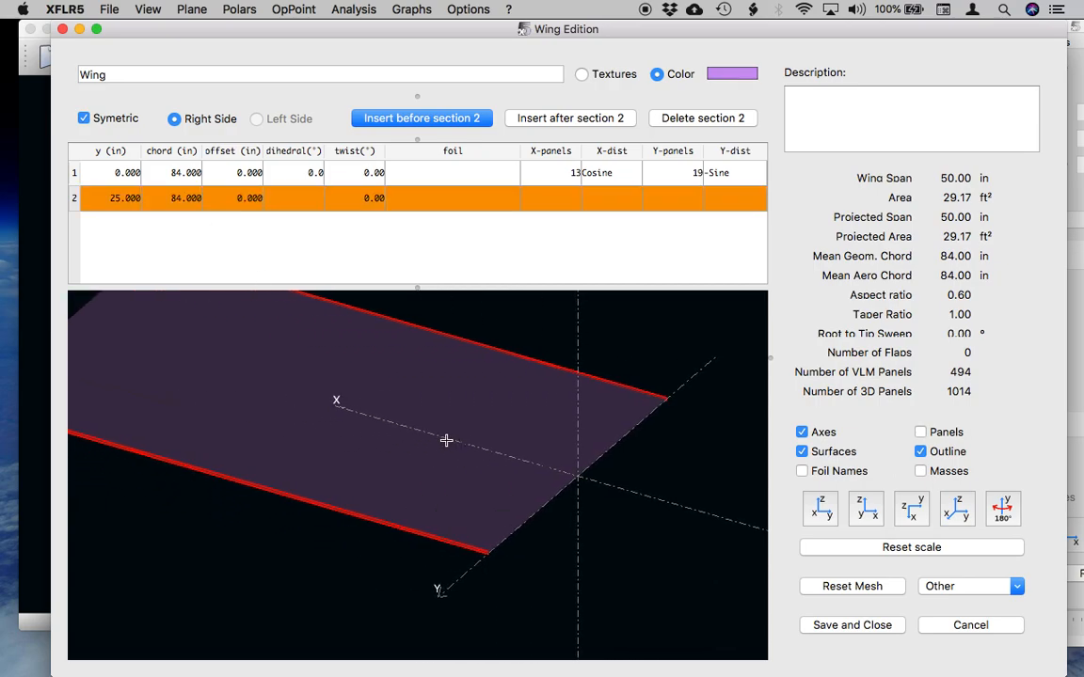
{"action": "scroll", "coordinate": [446, 440], "scroll_direction": "up", "scroll_amount": 2}
{"action": "scroll", "coordinate": [446, 440], "scroll_direction": "down", "scroll_amount": 3}
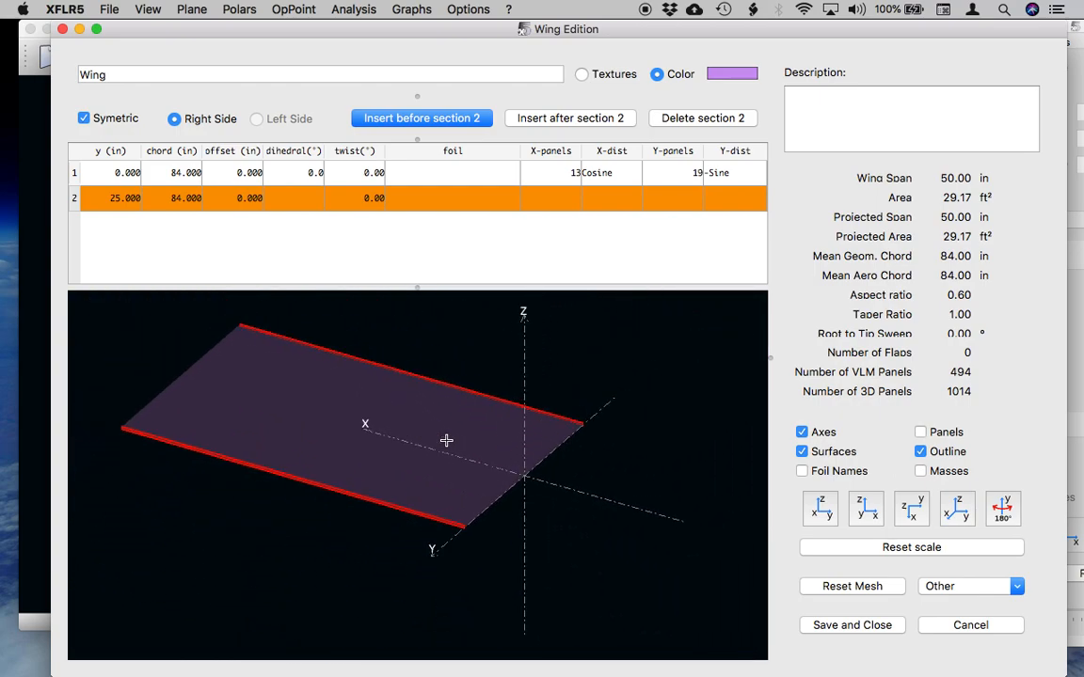
{"action": "scroll", "coordinate": [446, 440], "scroll_direction": "up", "scroll_amount": 1}
{"action": "scroll", "coordinate": [446, 440], "scroll_direction": "down", "scroll_amount": 2}
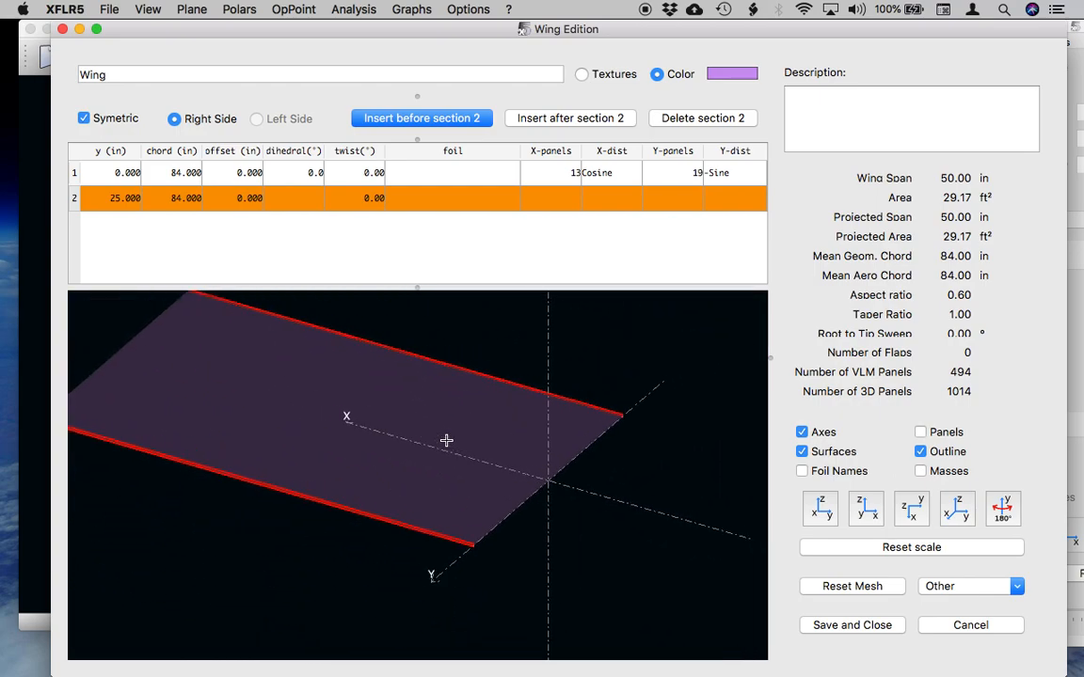
{"action": "scroll", "coordinate": [479, 441], "scroll_direction": "down", "scroll_amount": 2}
{"action": "scroll", "coordinate": [478, 441], "scroll_direction": "up", "scroll_amount": 3}
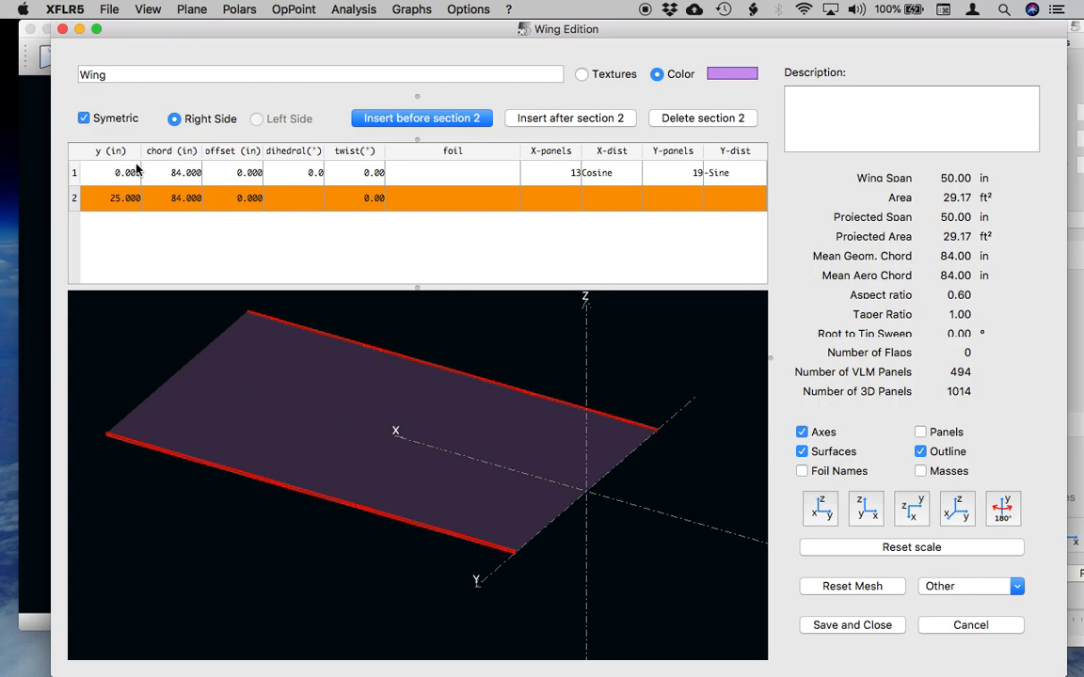
{"action": "left_click", "coordinate": [572, 123]}
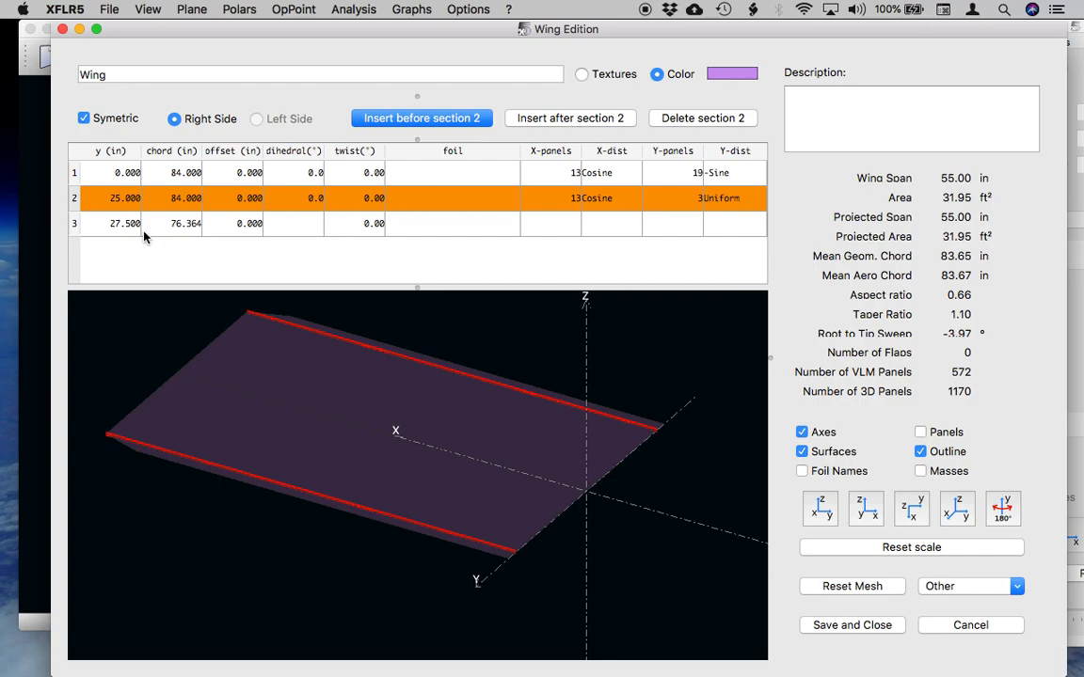
{"action": "double_click", "coordinate": [109, 222]}
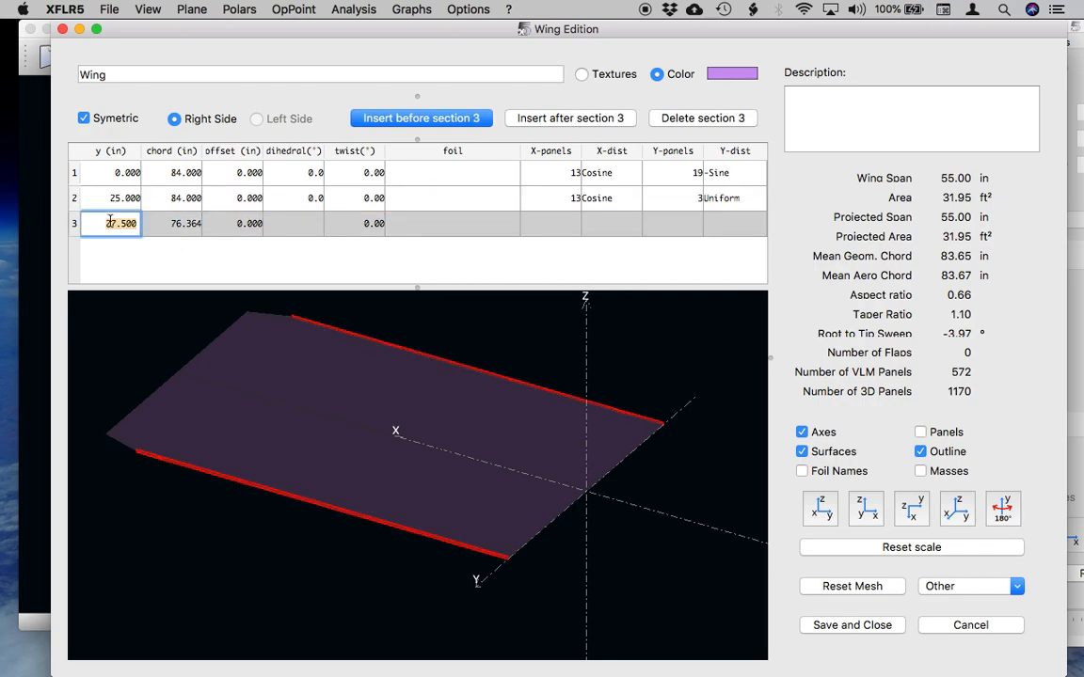
{"action": "type", "text": "50"}
Give wing section 3 a chord of 63 in and an offset of 21 in.
{"action": "key", "text": "Tab"}
{"action": "type", "text": "6"}
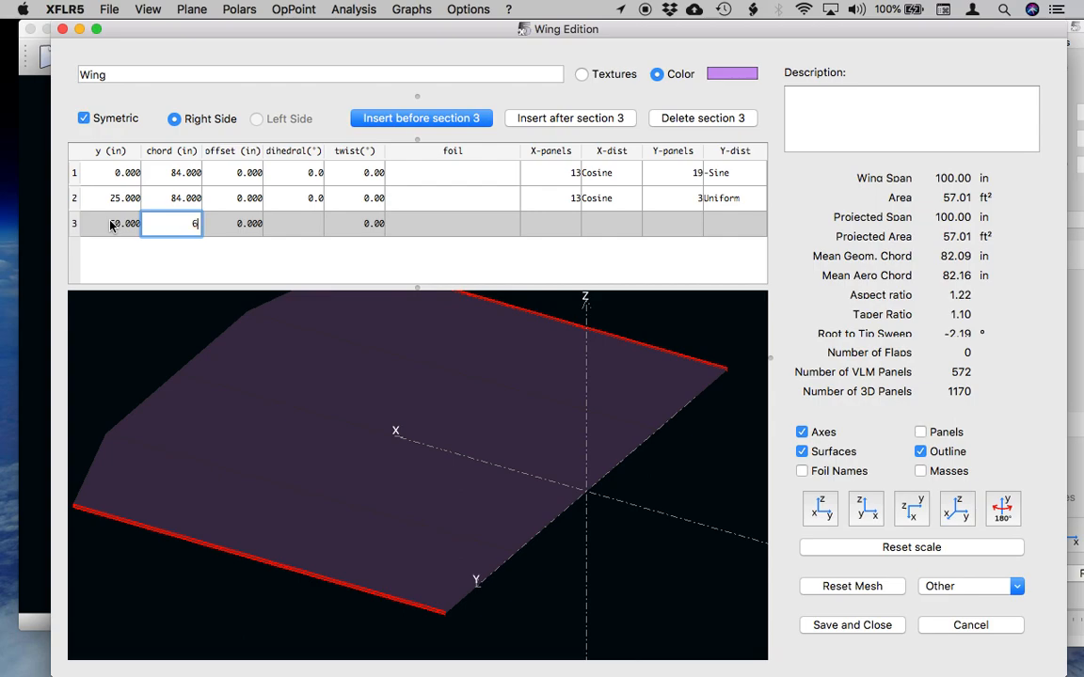
{"action": "type", "text": "3"}
{"action": "key", "text": "Return"}
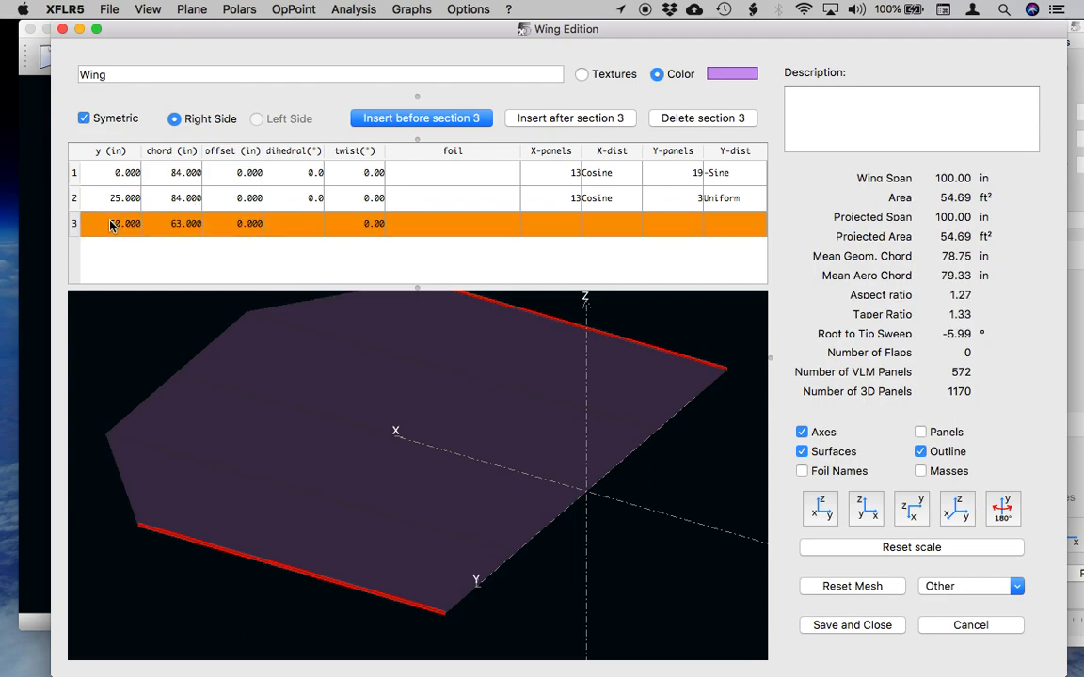
{"action": "double_click", "coordinate": [237, 226]}
{"action": "type", "text": "21"}
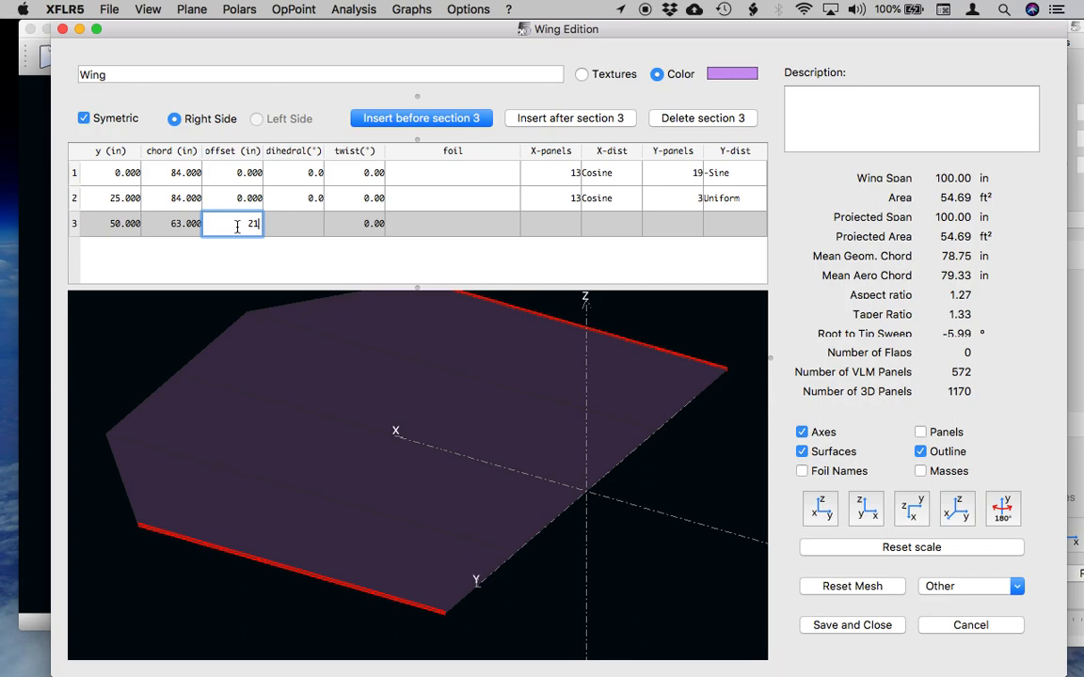
{"action": "key", "text": "Return"}
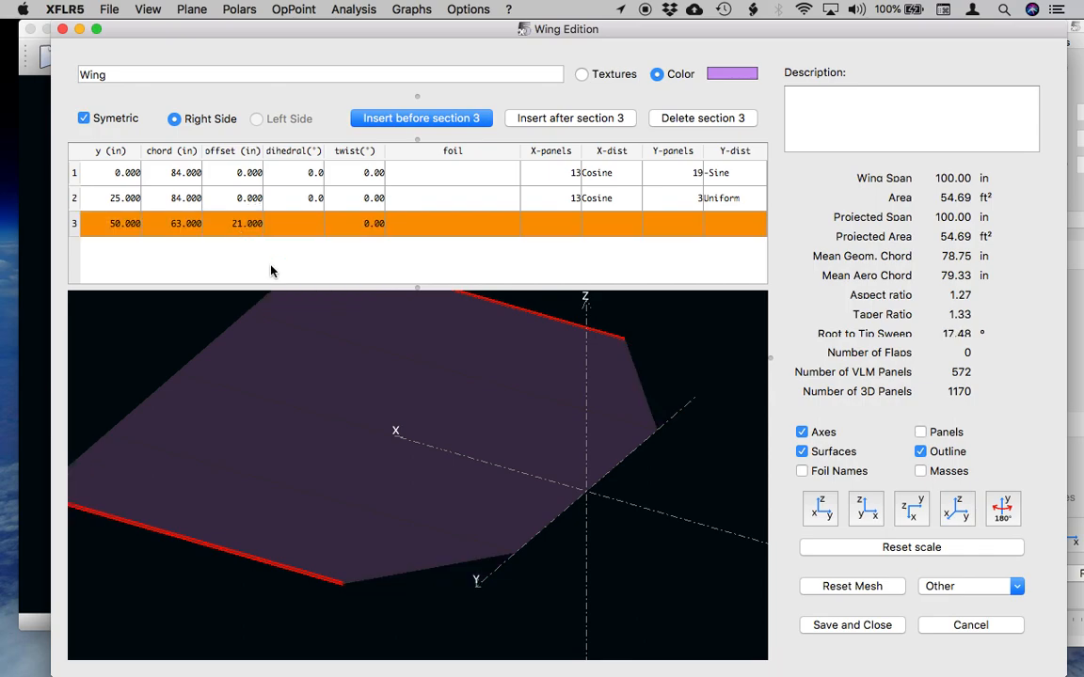
Insert a fourth wing section after section 3 and set its y position to 100 in.
{"action": "left_click_drag", "start_coordinate": [368, 387], "coordinate": [445, 394]}
{"action": "scroll", "coordinate": [447, 393], "scroll_direction": "down", "scroll_amount": 5}
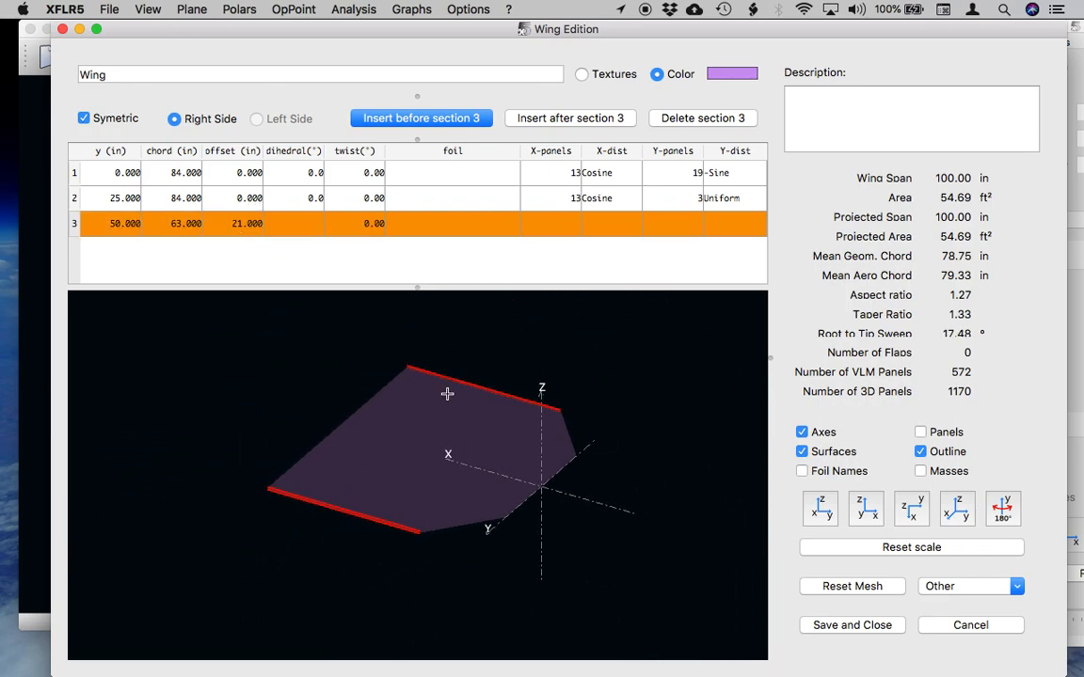
{"action": "scroll", "coordinate": [447, 393], "scroll_direction": "up", "scroll_amount": 3}
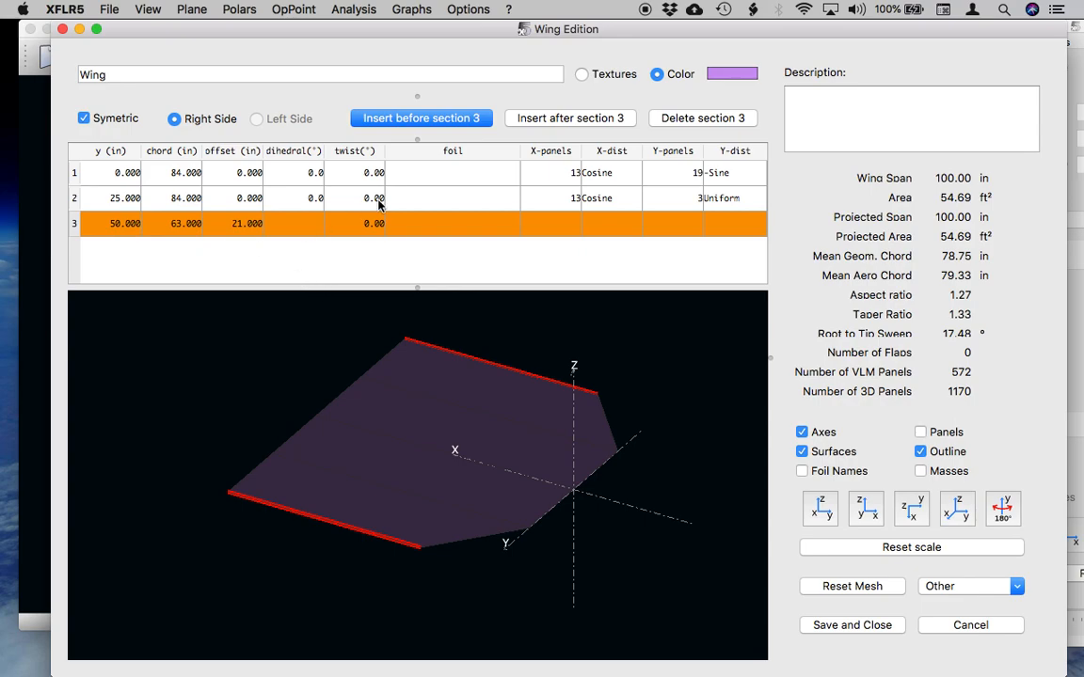
{"action": "left_click", "coordinate": [560, 120]}
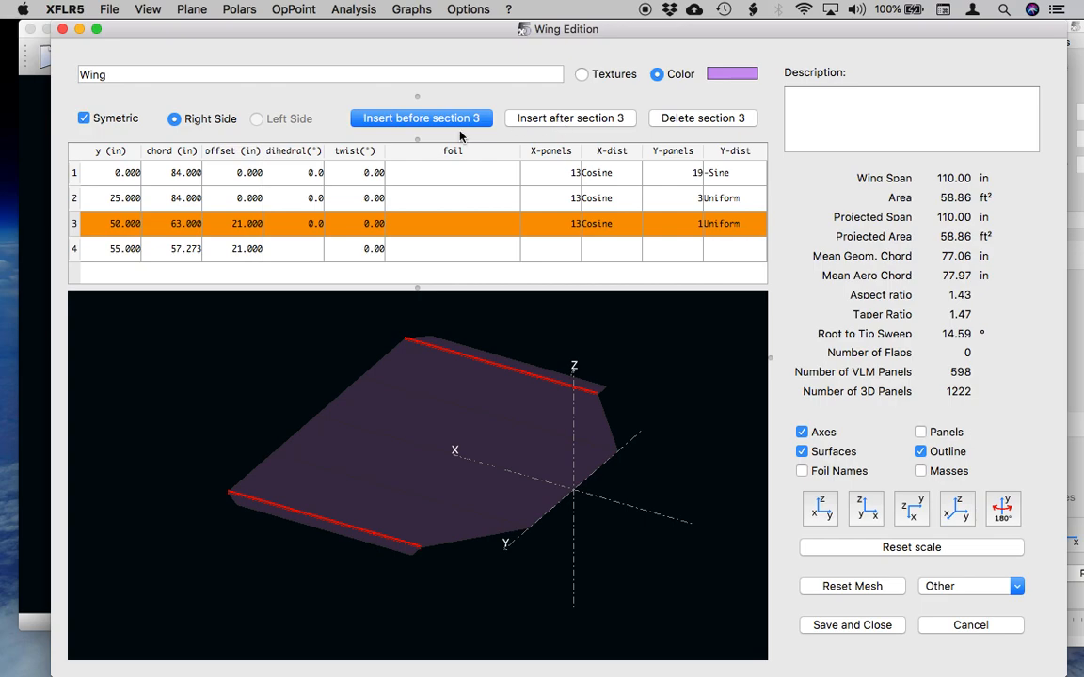
{"action": "double_click", "coordinate": [109, 247]}
{"action": "type", "text": "1"}
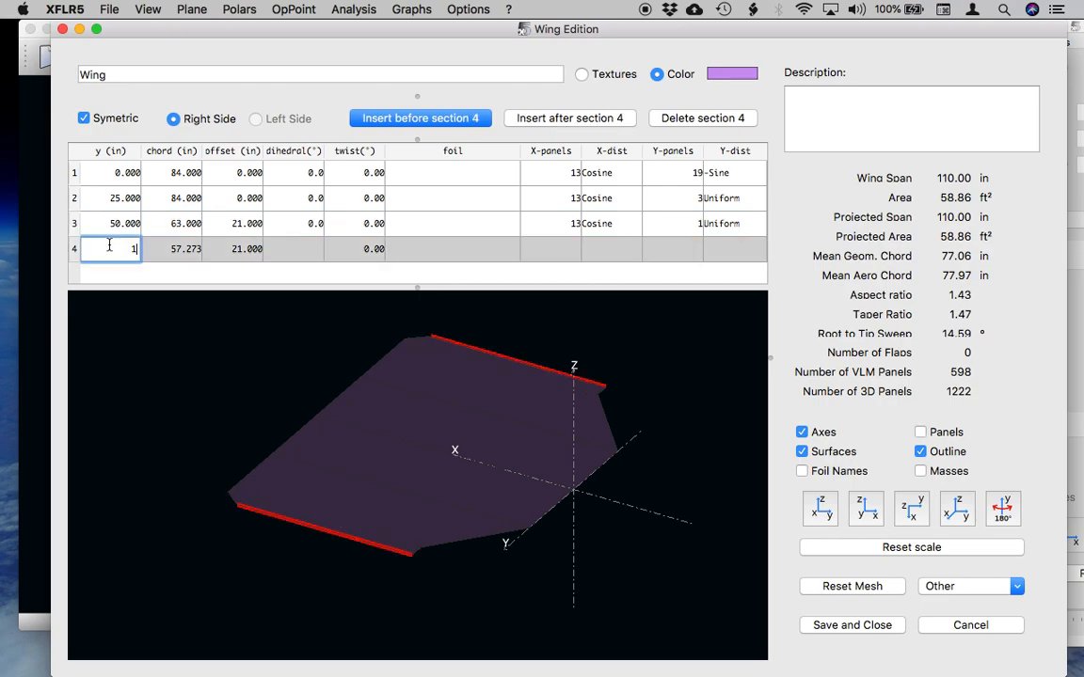
{"action": "type", "text": "00"}
{"action": "key", "text": "Return"}
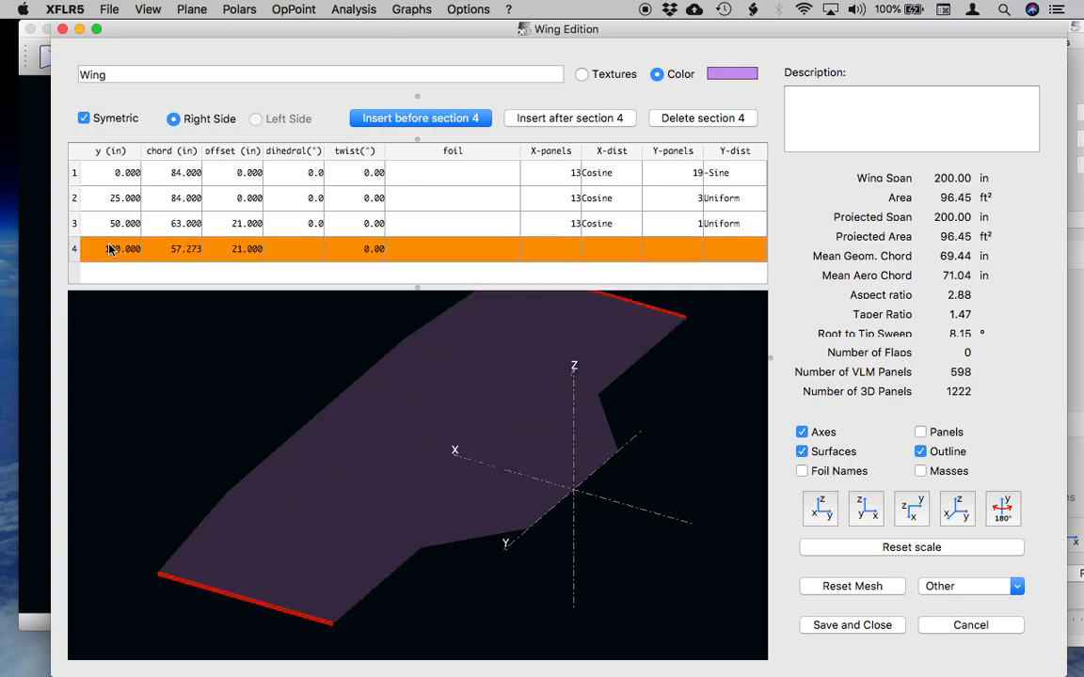
Insert a fifth wing section after section 4 and set its y position to 180 in.
{"action": "left_click", "coordinate": [553, 121]}
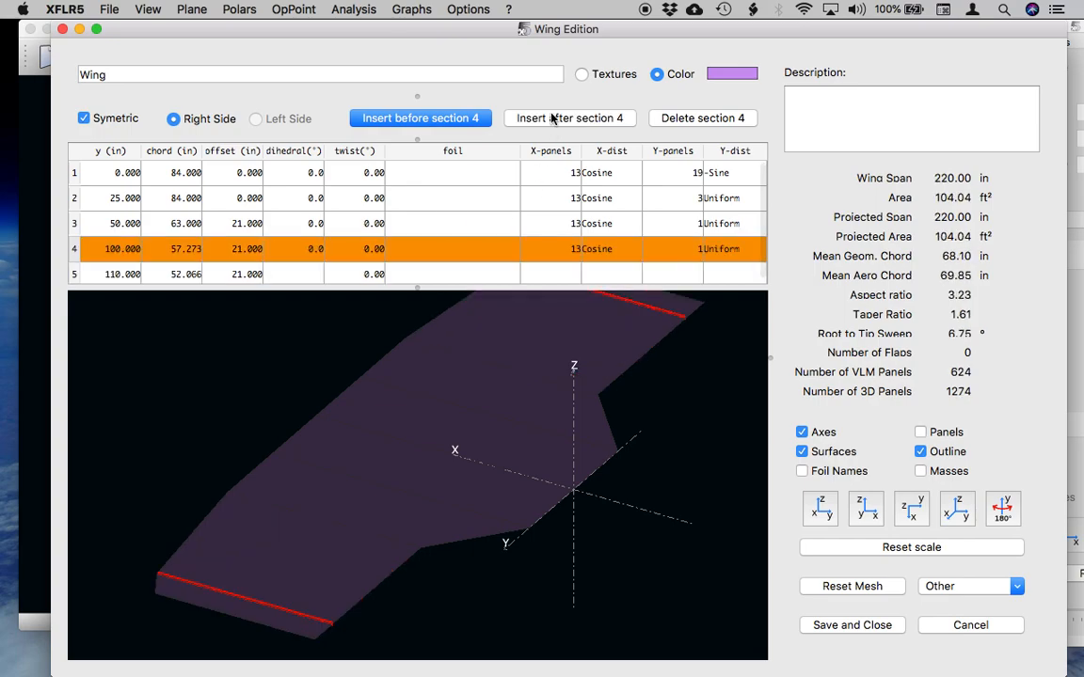
{"action": "left_click", "coordinate": [108, 273]}
{"action": "type", "text": "180"}
{"action": "key", "text": "Return"}
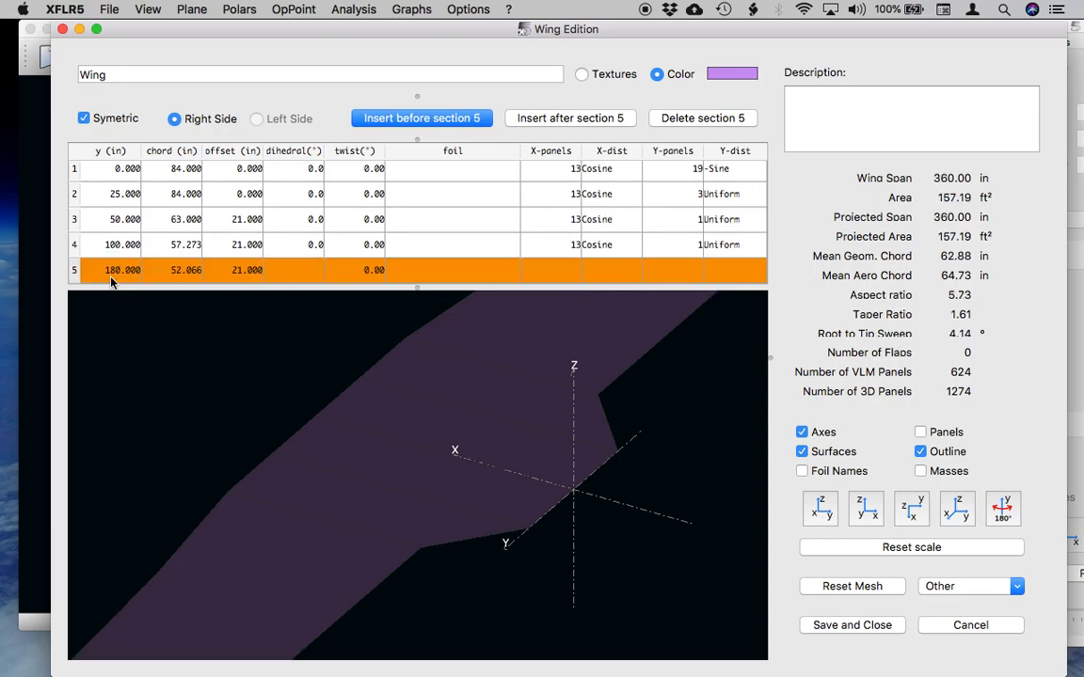
{"action": "scroll", "coordinate": [321, 439], "scroll_direction": "down", "scroll_amount": 3}
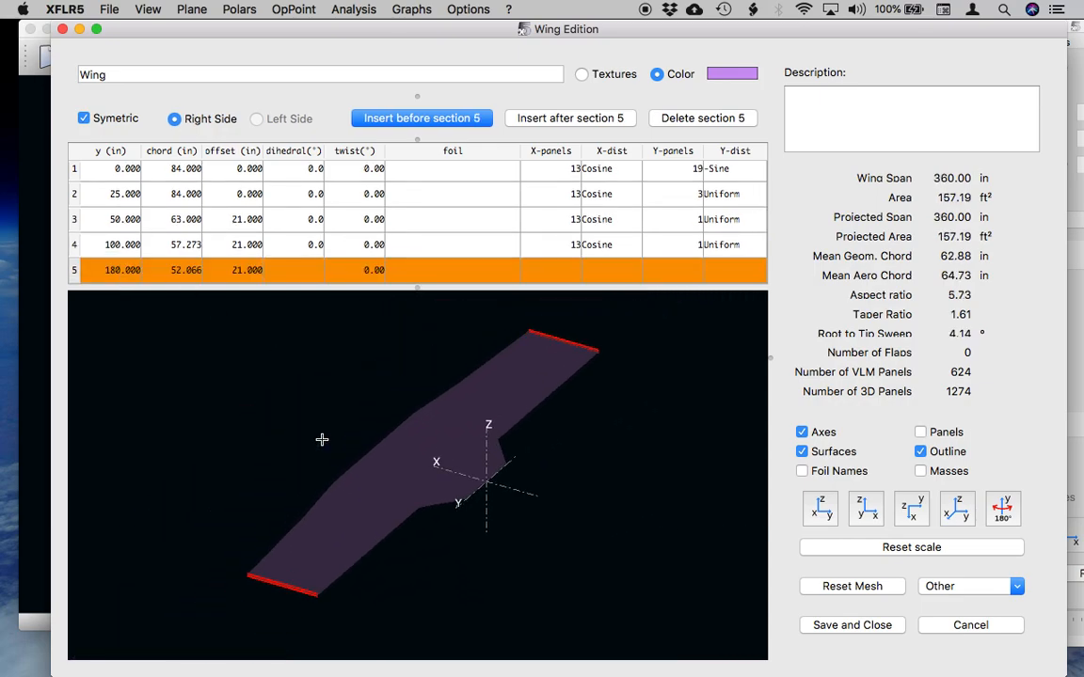
{"action": "left_click_drag", "start_coordinate": [322, 439], "coordinate": [348, 390]}
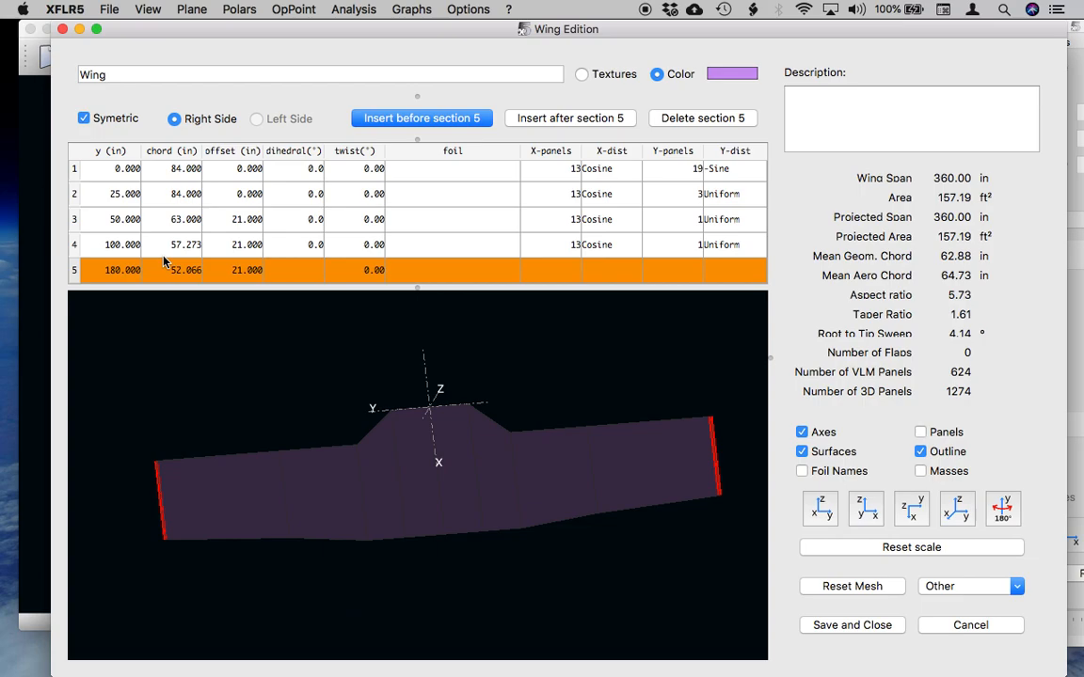
Set the chord of wing sections 4 and 5 to 63 in.
{"action": "double_click", "coordinate": [179, 247]}
{"action": "type", "text": "63"}
{"action": "key", "text": "Return"}
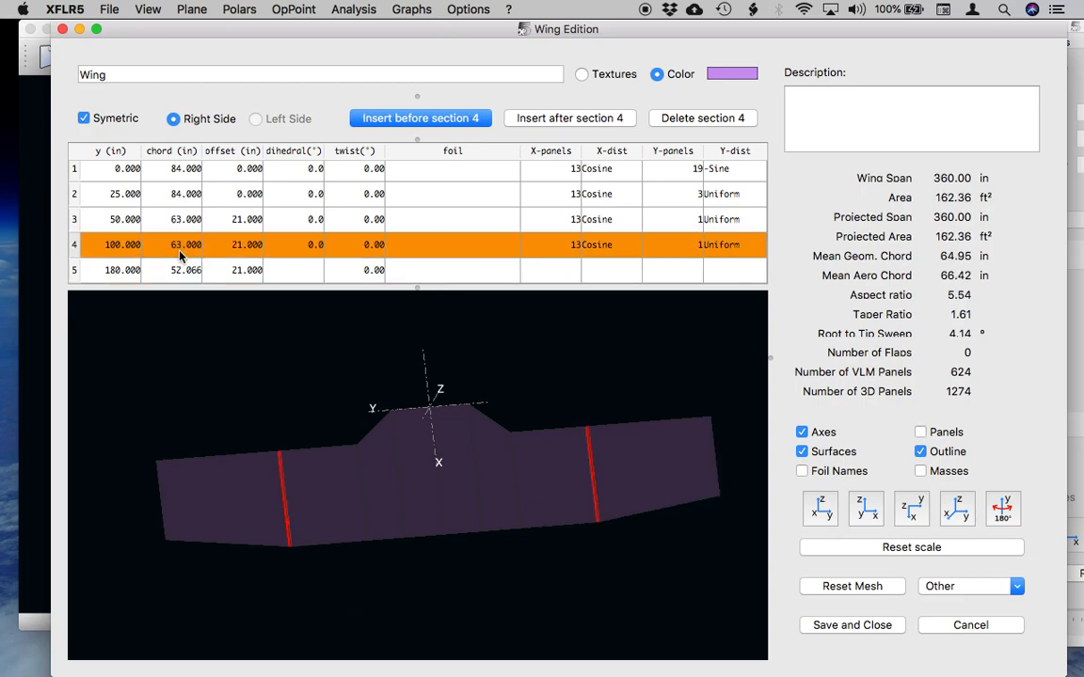
{"action": "double_click", "coordinate": [193, 272]}
{"action": "type", "text": "63"}
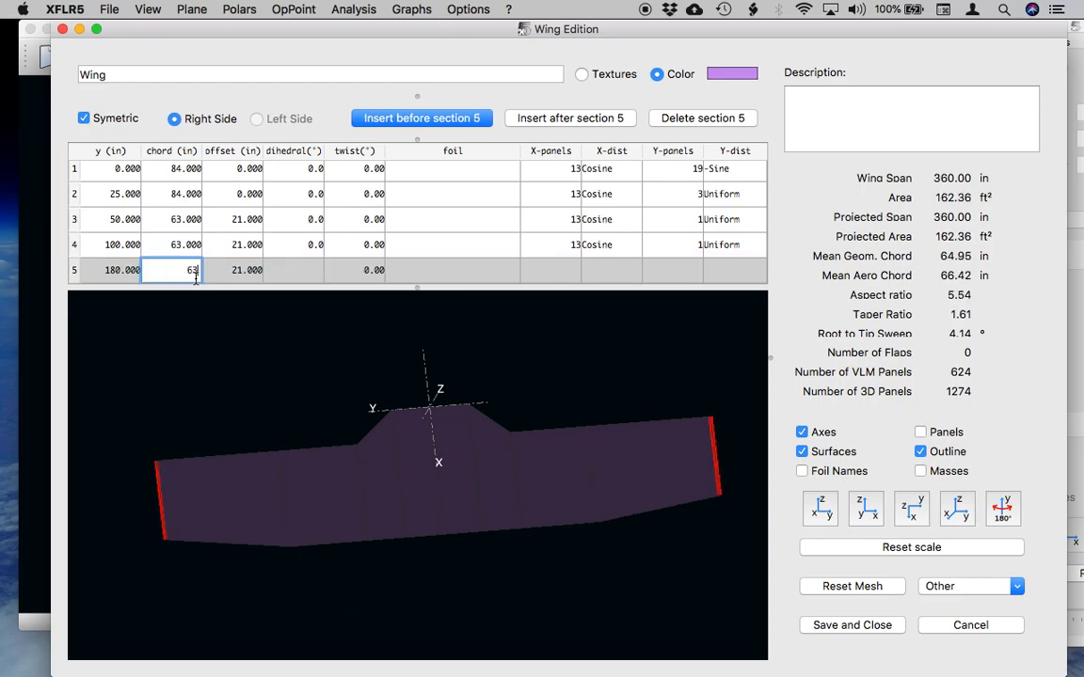
{"action": "key", "text": "Return"}
Set the dihedral of wing section 1 to 7°.
{"action": "left_click_drag", "start_coordinate": [443, 527], "coordinate": [485, 458]}
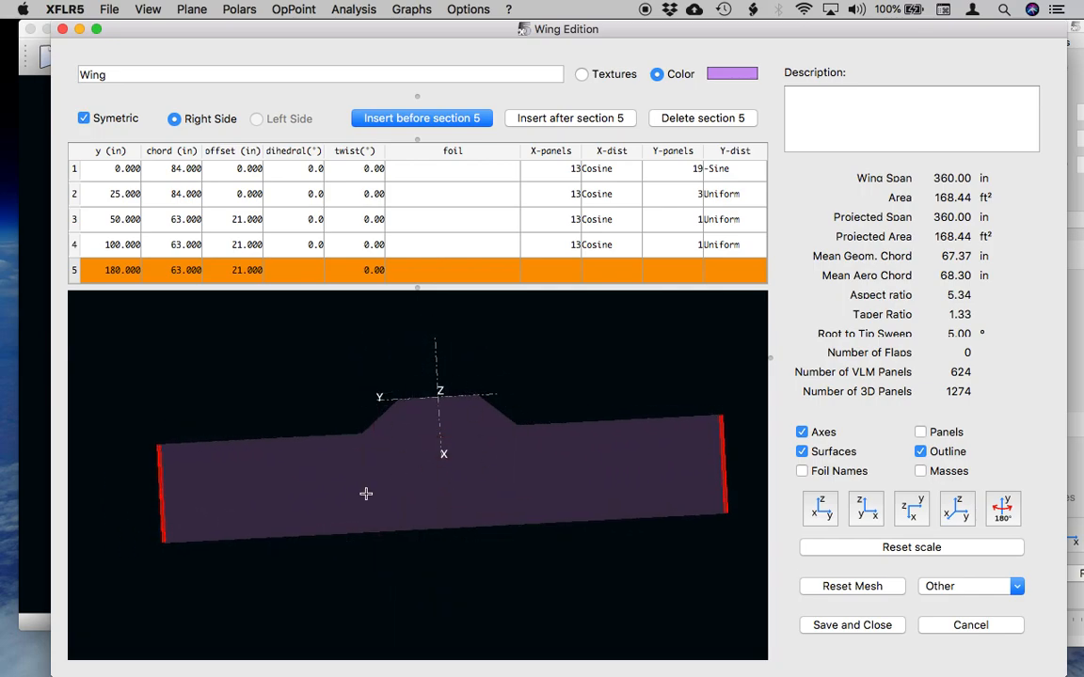
{"action": "left_click_drag", "start_coordinate": [680, 500], "coordinate": [537, 562]}
{"action": "left_click_drag", "start_coordinate": [504, 446], "coordinate": [546, 468]}
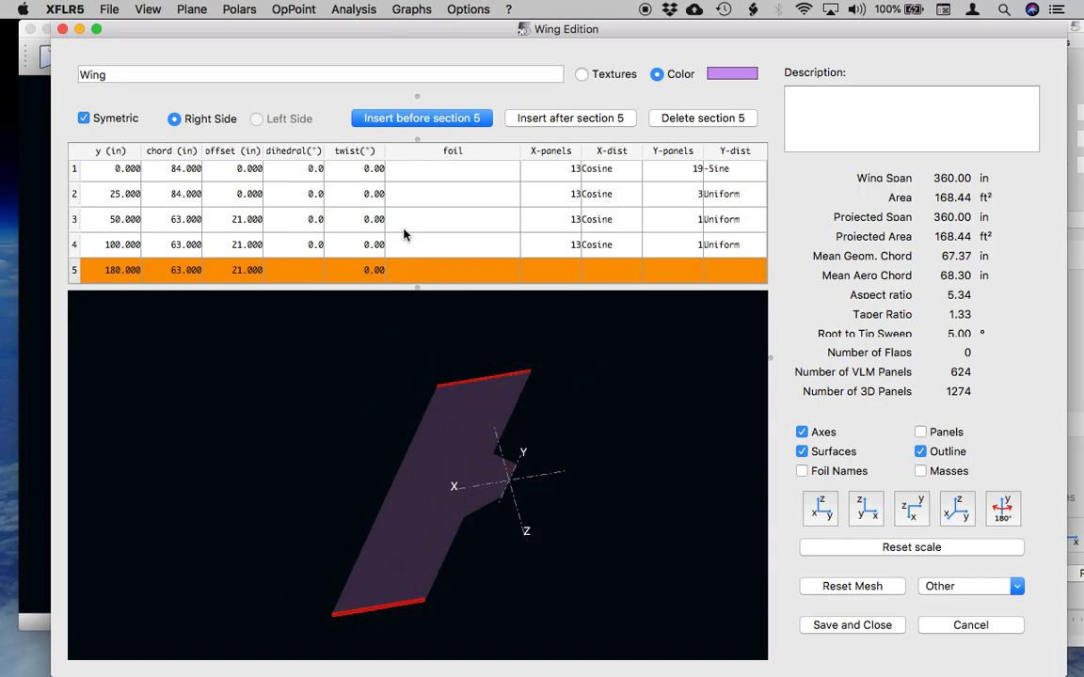
{"action": "double_click", "coordinate": [305, 170]}
{"action": "type", "text": "7"}
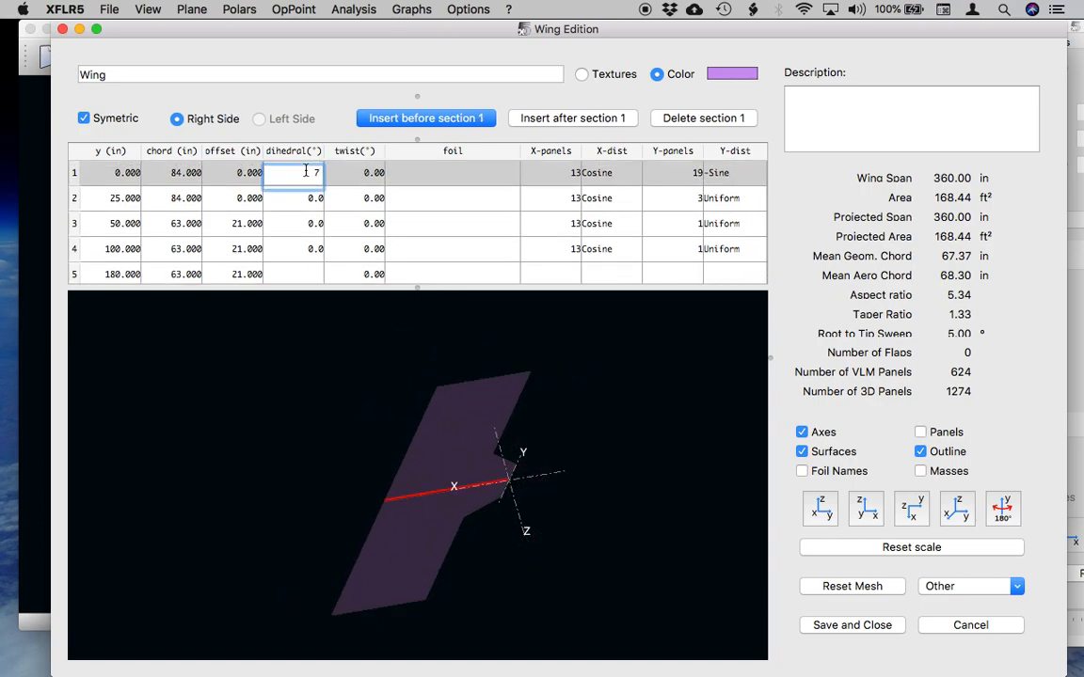
{"action": "key", "text": "Return"}
Set the dihedral of wing sections 2 and 3 to 7°.
{"action": "left_click_drag", "start_coordinate": [451, 532], "coordinate": [380, 477]}
{"action": "left_click_drag", "start_coordinate": [380, 449], "coordinate": [474, 509]}
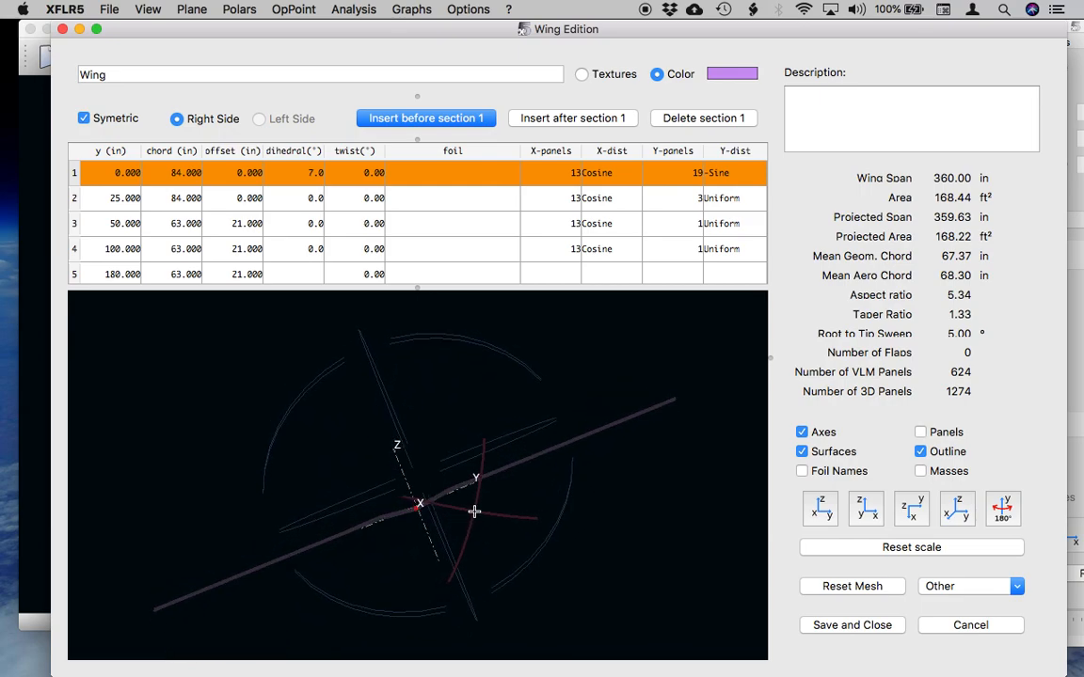
{"action": "double_click", "coordinate": [314, 199]}
{"action": "type", "text": "7"}
{"action": "key", "text": "Return"}
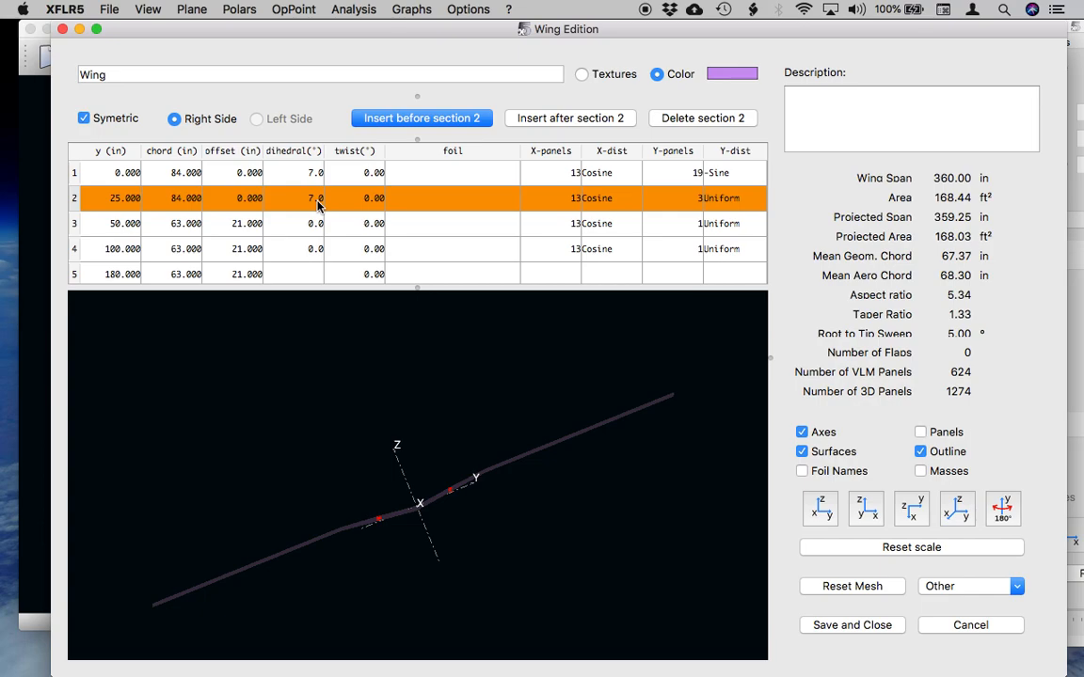
{"action": "double_click", "coordinate": [318, 199]}
{"action": "key", "text": "Return"}
{"action": "double_click", "coordinate": [311, 224]}
{"action": "type", "text": "7"}
{"action": "key", "text": "Return"}
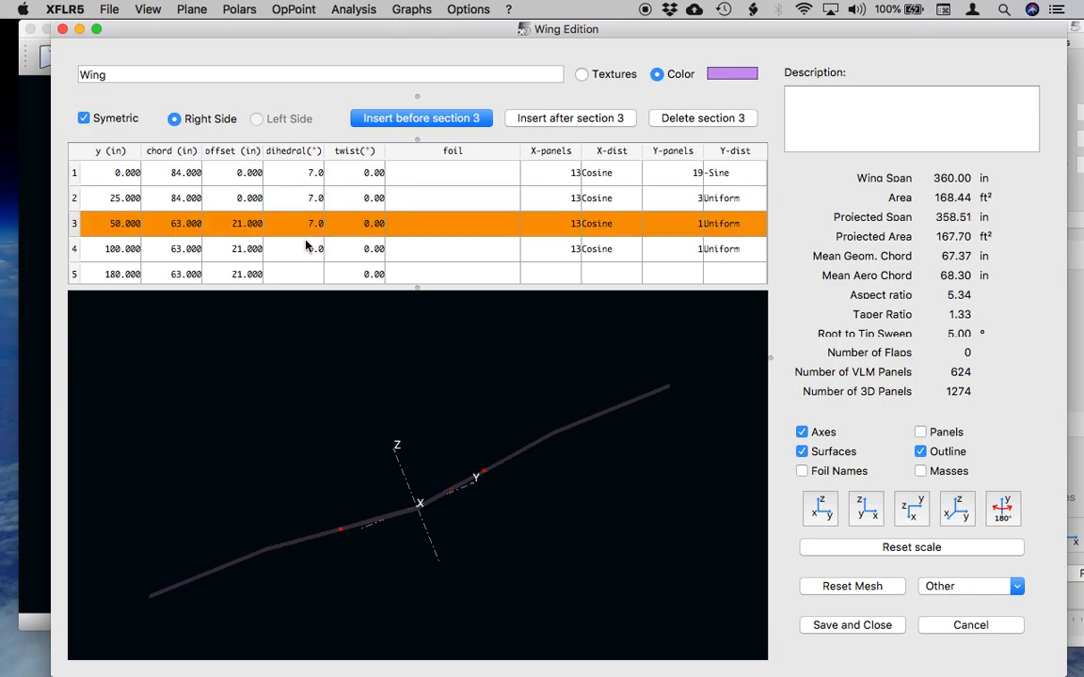
Set the dihedral of wing section 4 to 7° and enter 7° for section 5 as well.
{"action": "double_click", "coordinate": [306, 243]}
{"action": "type", "text": "7"}
{"action": "key", "text": "Return"}
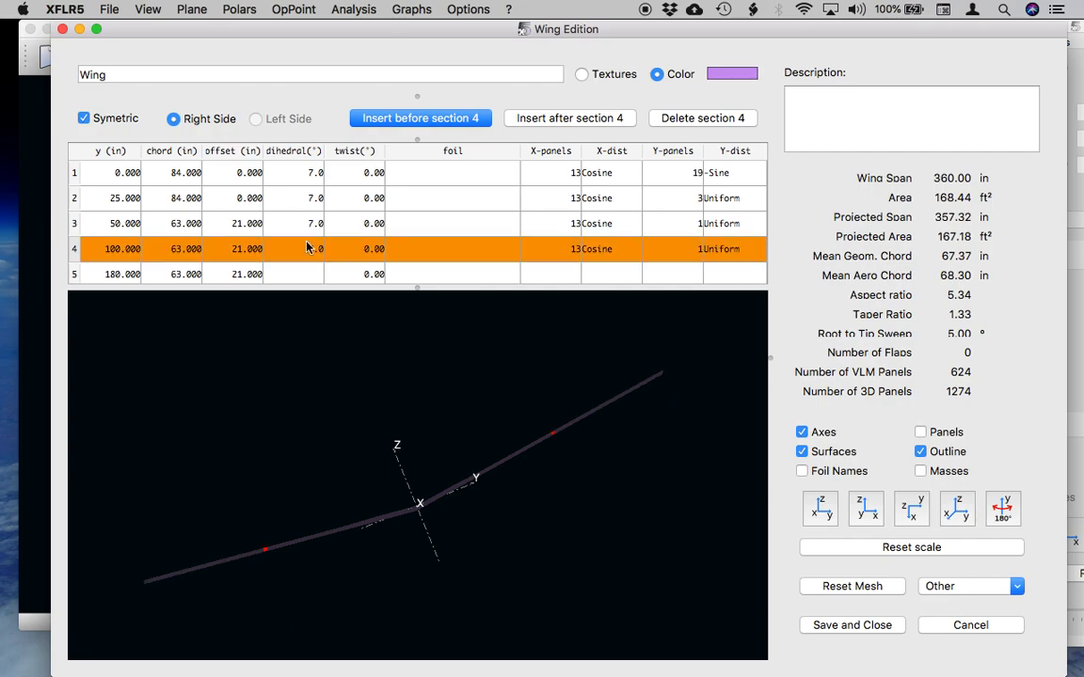
{"action": "double_click", "coordinate": [306, 273]}
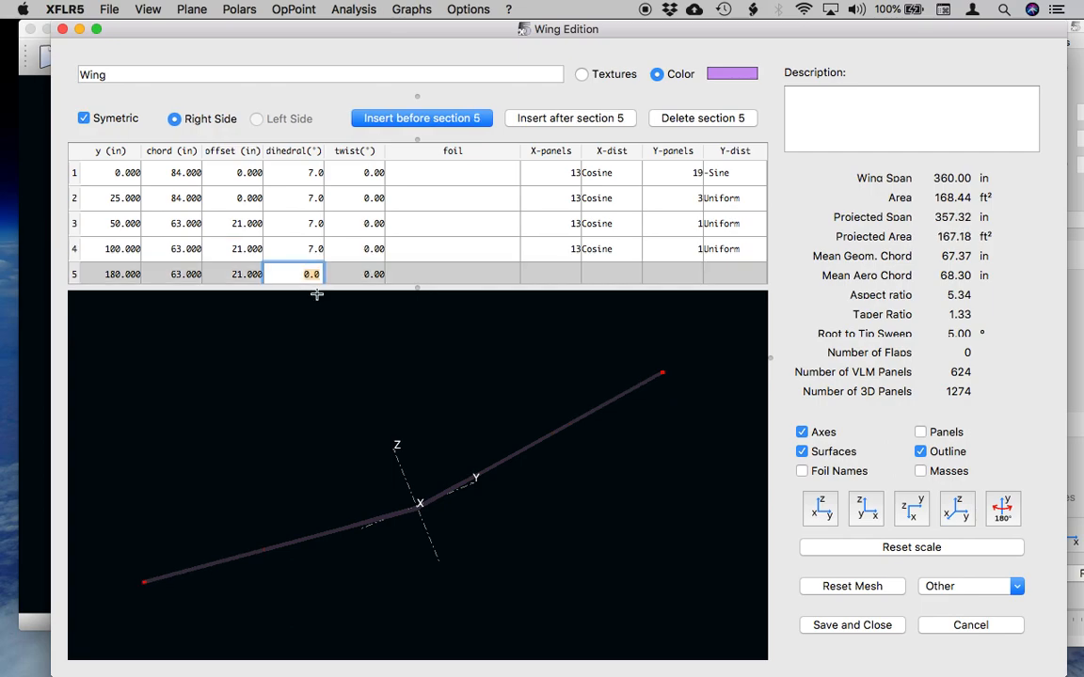
{"action": "type", "text": "7"}
{"action": "key", "text": "Return"}
Assign the NACA 65(2)-415 foil to wing sections 1 and 2.
{"action": "left_click_drag", "start_coordinate": [355, 367], "coordinate": [421, 514]}
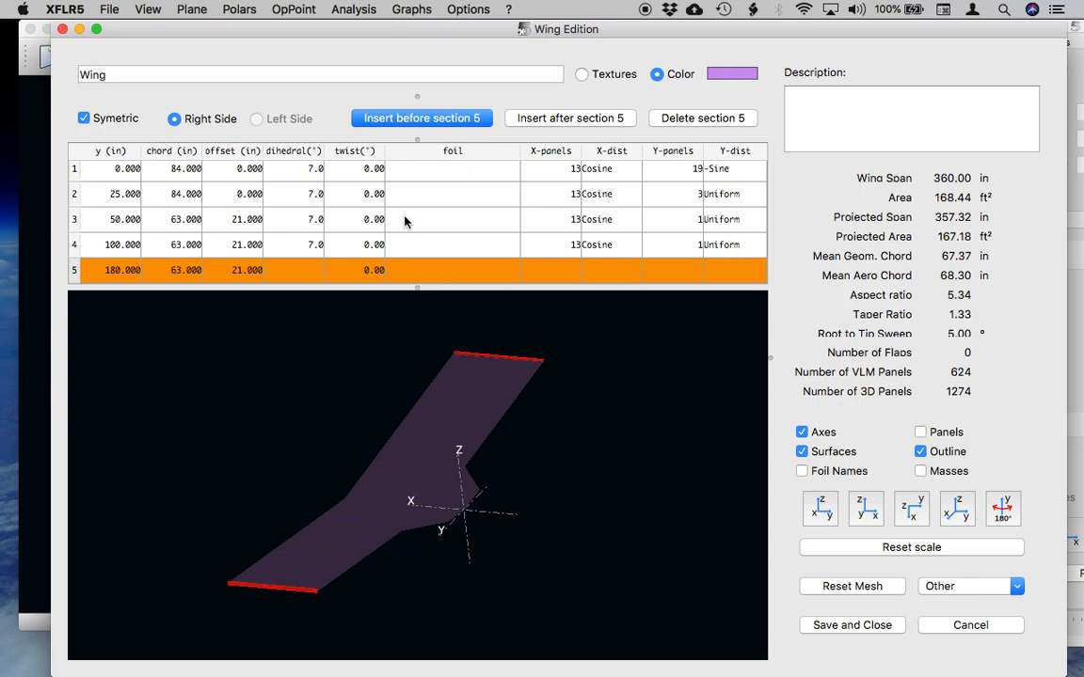
{"action": "double_click", "coordinate": [499, 171]}
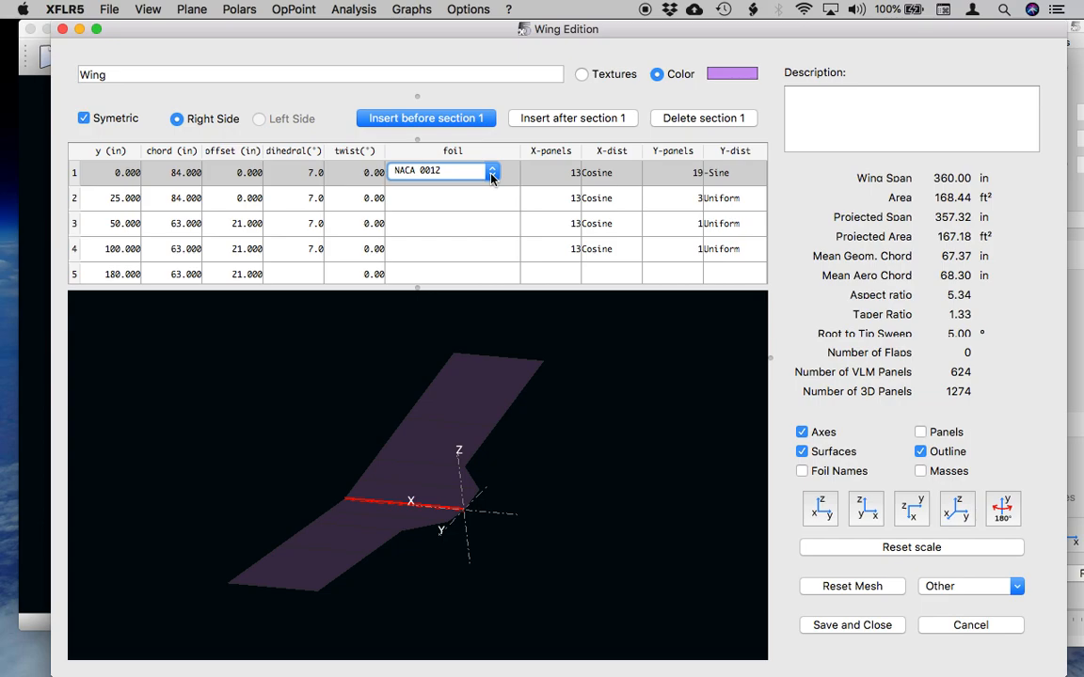
{"action": "left_click", "coordinate": [491, 173]}
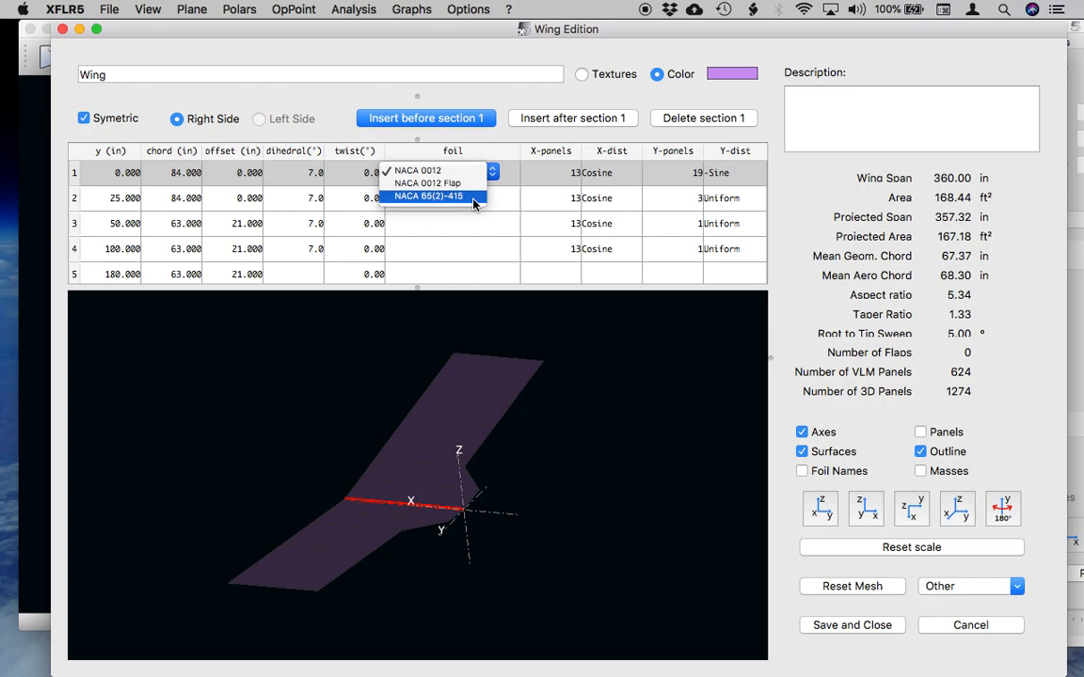
{"action": "left_click", "coordinate": [476, 198]}
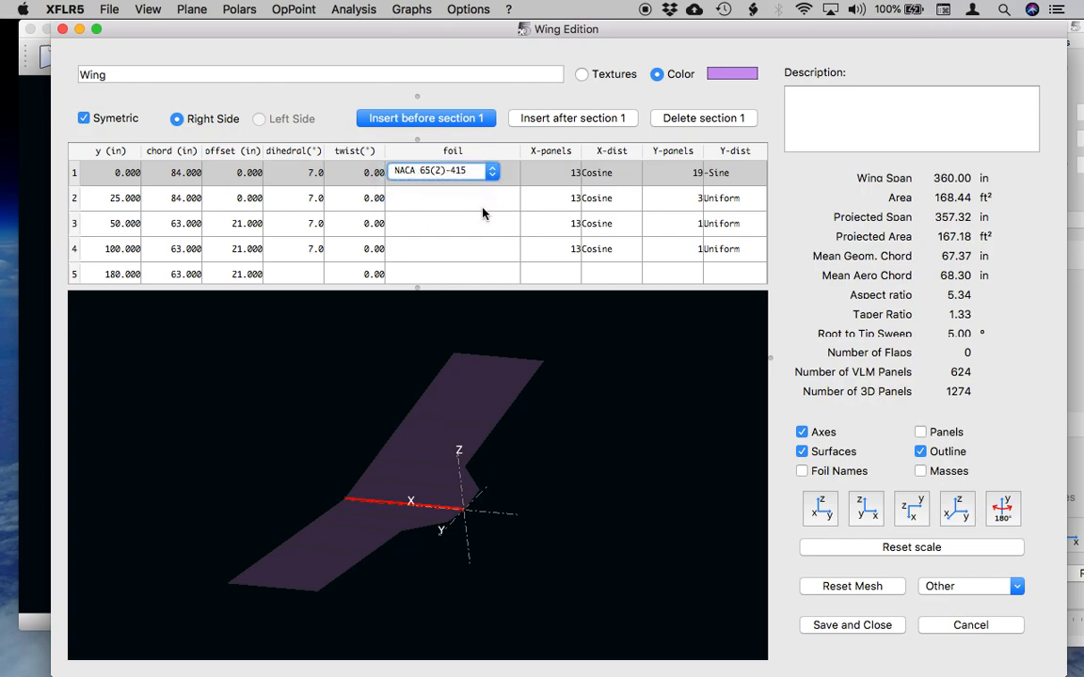
{"action": "double_click", "coordinate": [477, 199]}
{"action": "left_click", "coordinate": [478, 200]}
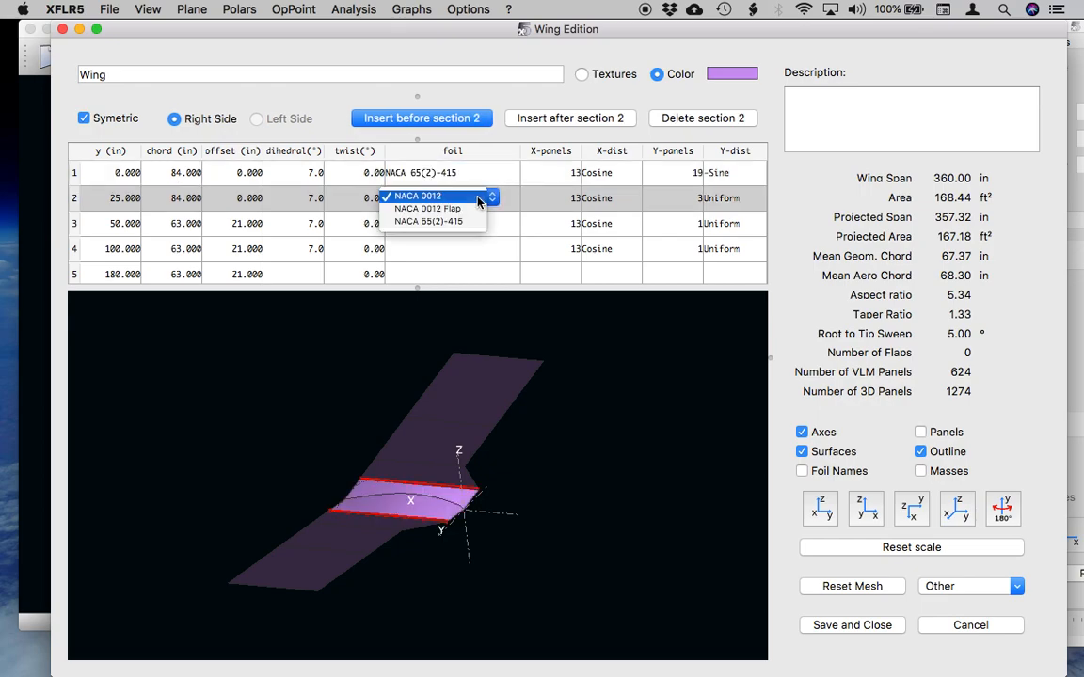
{"action": "left_click", "coordinate": [451, 223]}
Assign the NACA 65(2)-415 foil to the remaining wing sections 3, 4 and 5.
{"action": "double_click", "coordinate": [472, 226]}
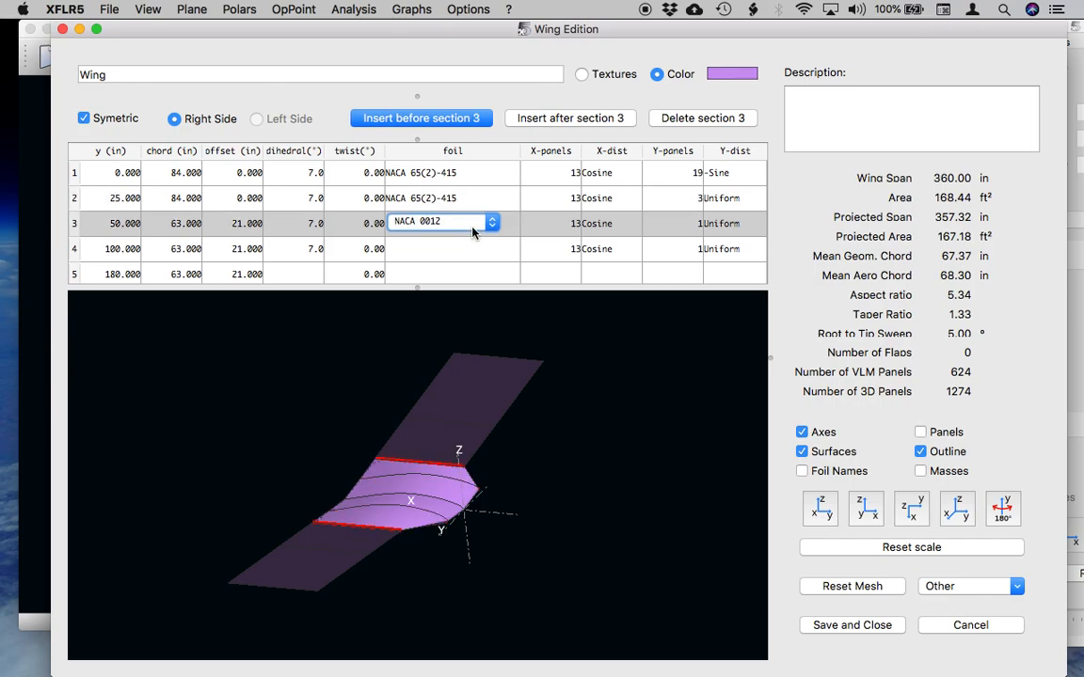
{"action": "left_click", "coordinate": [472, 226]}
{"action": "left_click", "coordinate": [465, 248]}
{"action": "double_click", "coordinate": [467, 254]}
{"action": "left_click", "coordinate": [465, 248]}
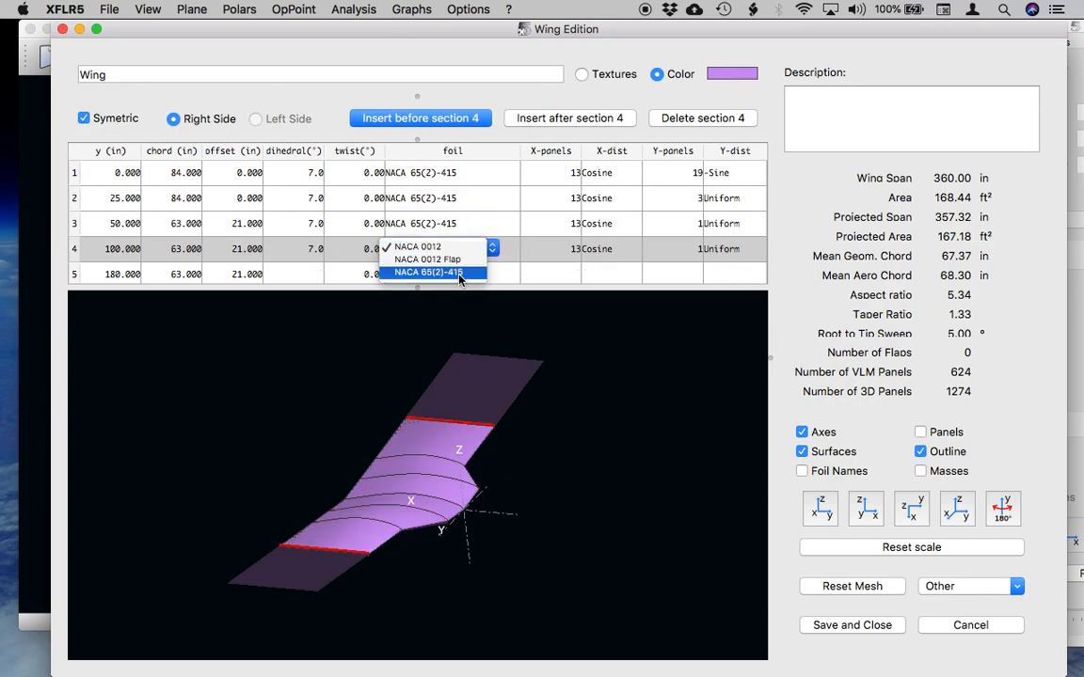
{"action": "left_click", "coordinate": [461, 273]}
{"action": "double_click", "coordinate": [470, 272]}
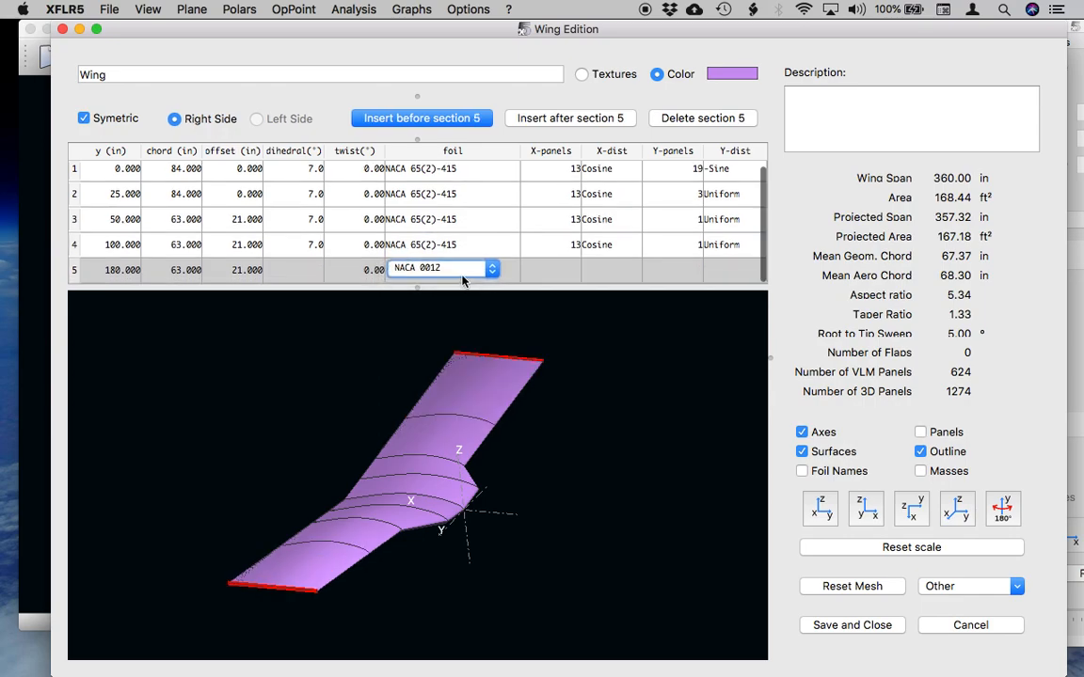
{"action": "left_click", "coordinate": [461, 270]}
{"action": "left_click", "coordinate": [457, 294]}
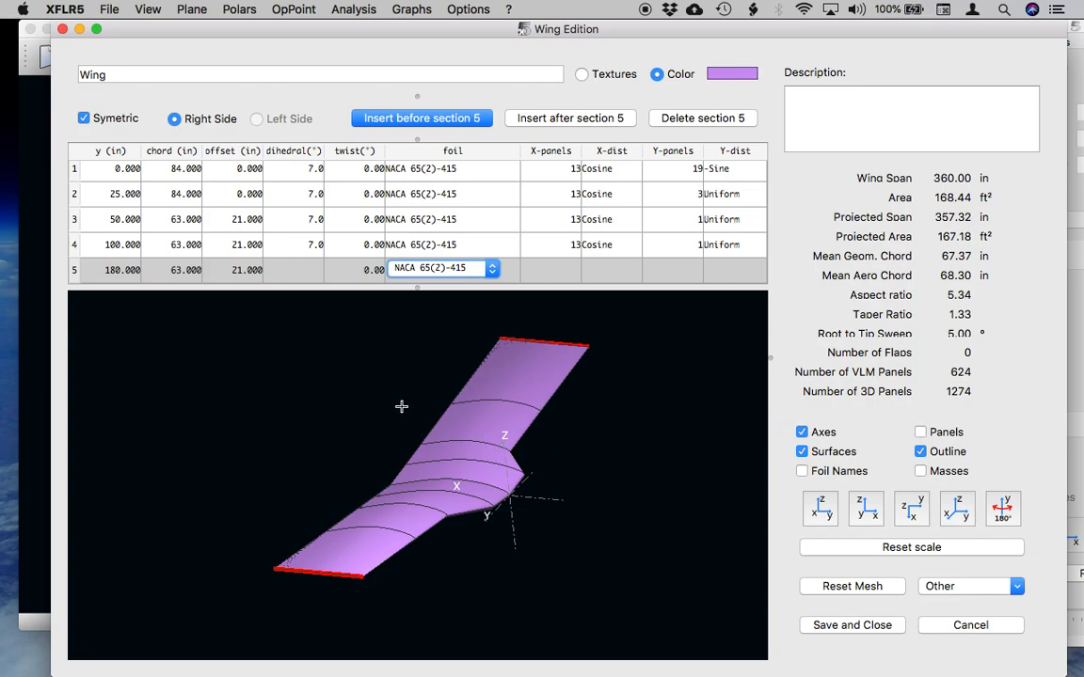
{"action": "left_click", "coordinate": [484, 247]}
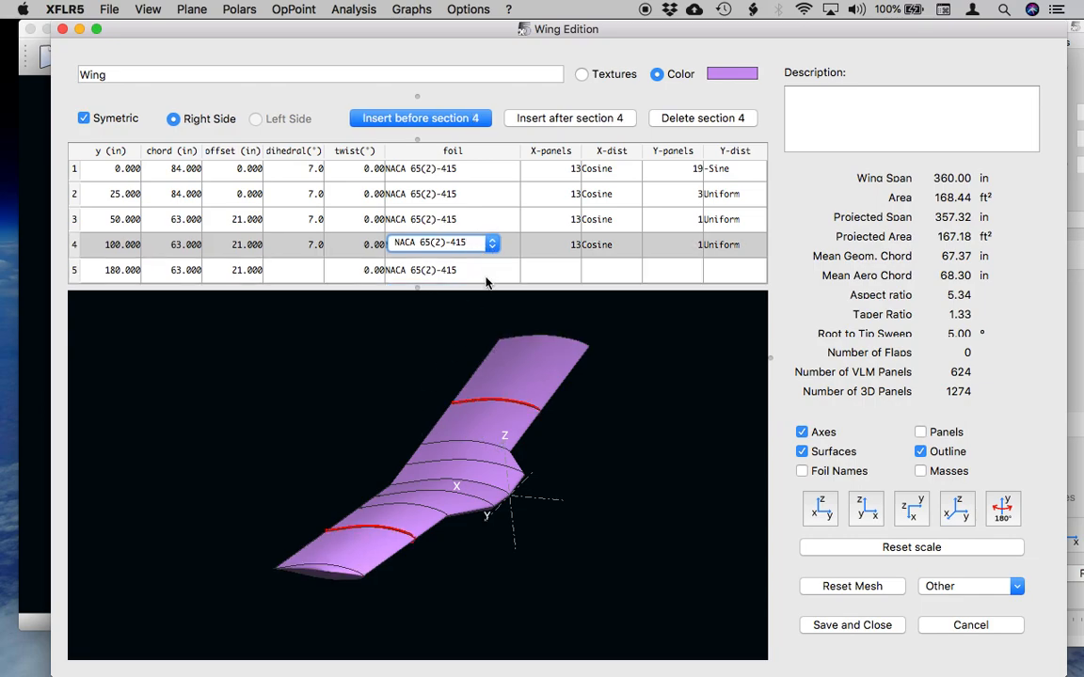
Inspect the wing's shape from several angles and turn on the display of its mesh panels.
{"action": "left_click_drag", "start_coordinate": [418, 363], "coordinate": [422, 470]}
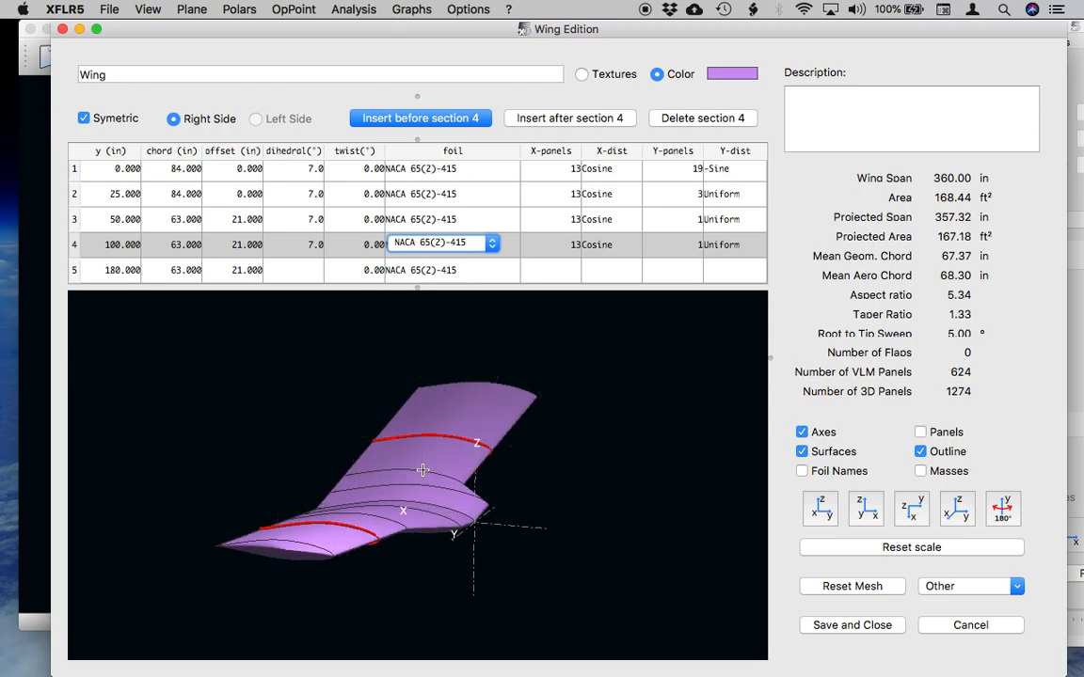
{"action": "left_click_drag", "start_coordinate": [400, 512], "coordinate": [486, 486]}
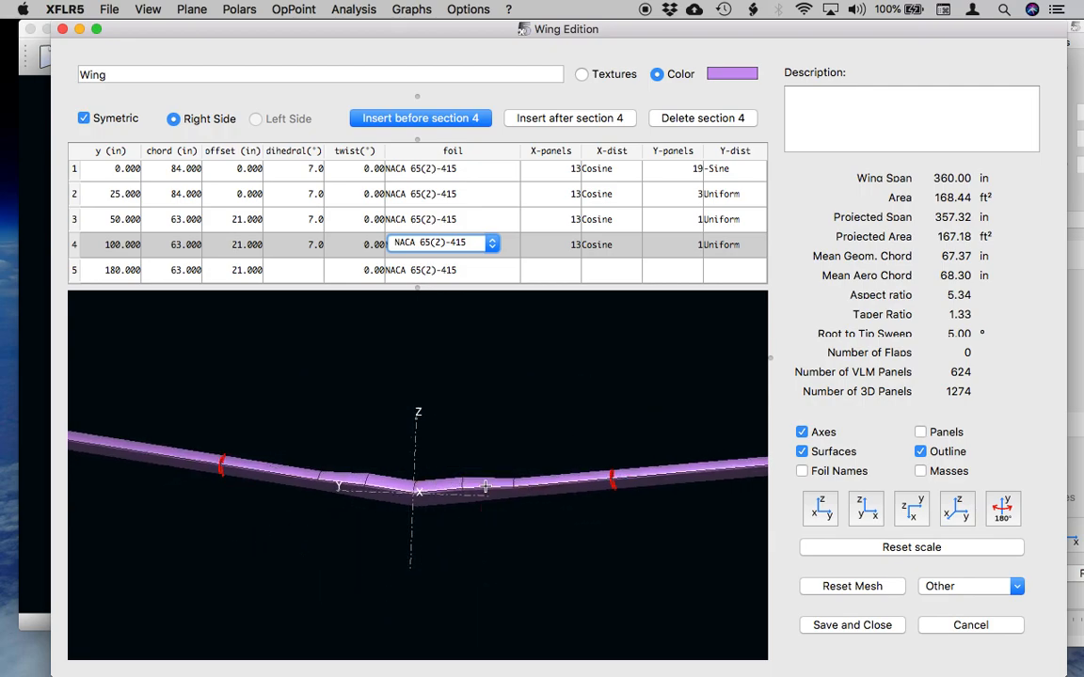
{"action": "left_click_drag", "start_coordinate": [349, 467], "coordinate": [422, 536]}
{"action": "left_click_drag", "start_coordinate": [415, 454], "coordinate": [394, 449]}
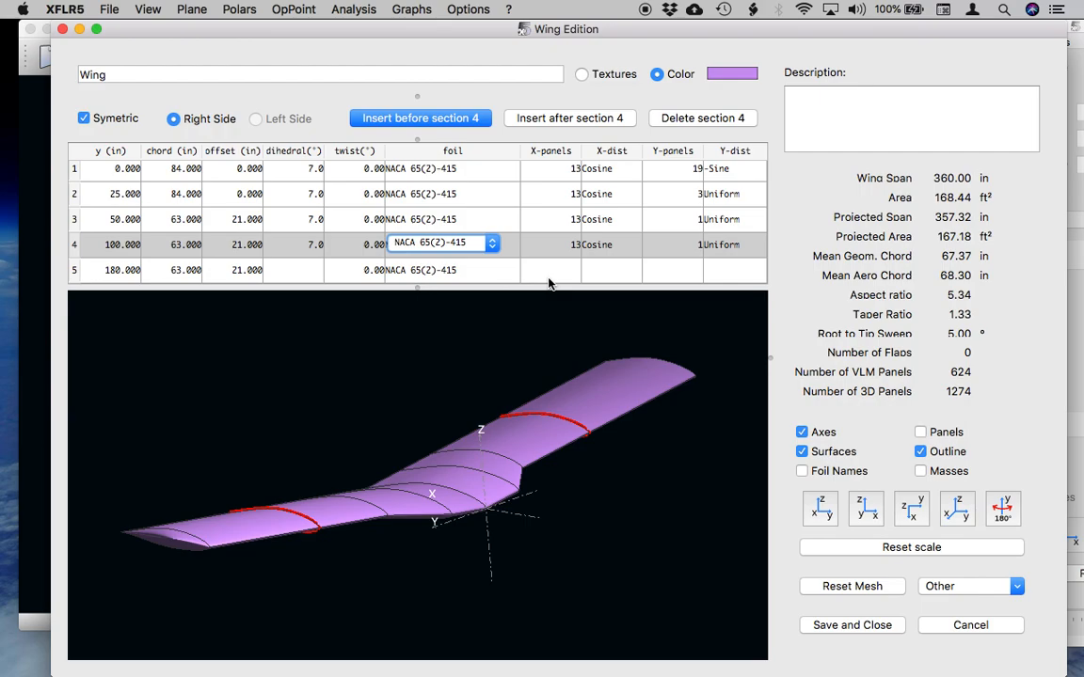
{"action": "left_click", "coordinate": [920, 432]}
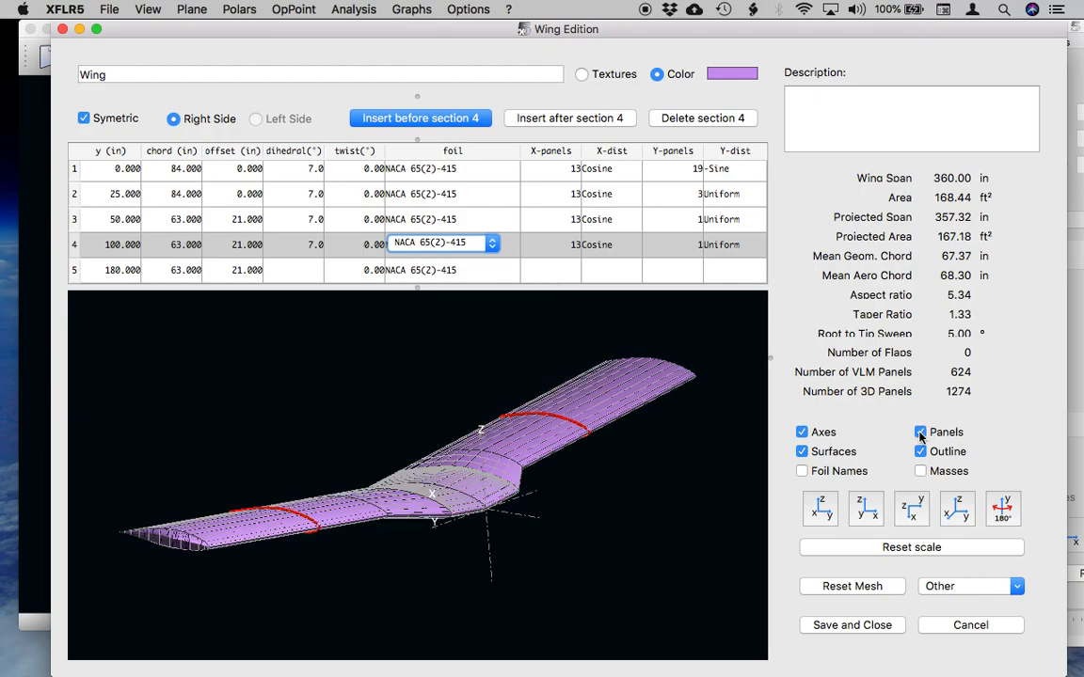
Hide the wing surfaces and examine the bare panel mesh in the 3D view.
{"action": "left_click_drag", "start_coordinate": [523, 528], "coordinate": [482, 537]}
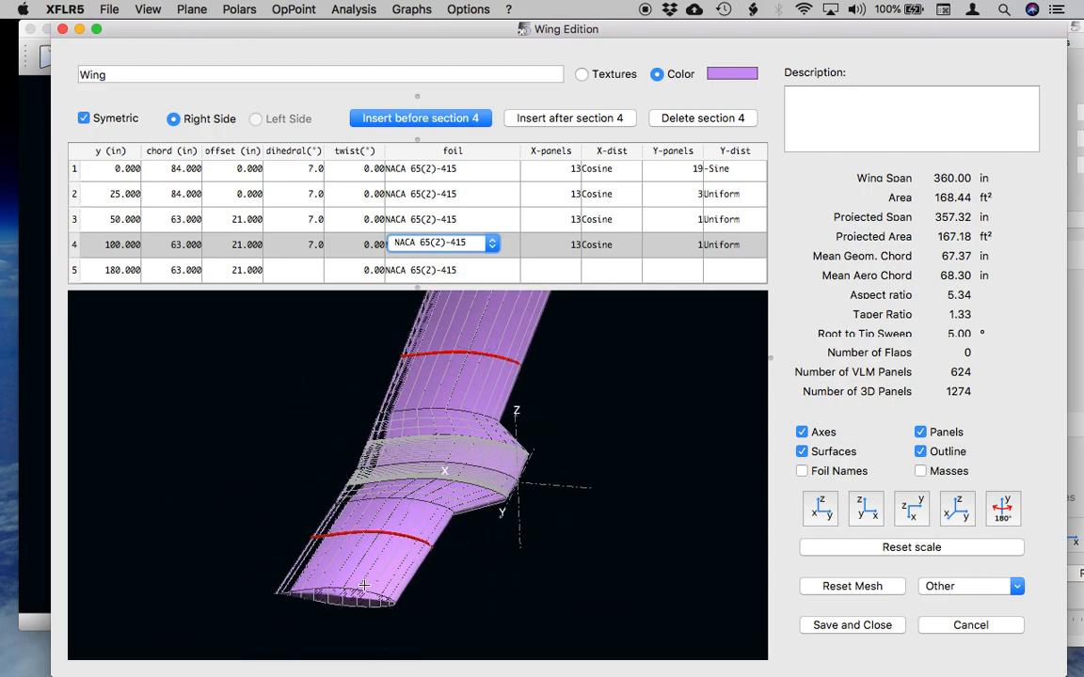
{"action": "left_click", "coordinate": [802, 452]}
{"action": "left_click_drag", "start_coordinate": [494, 517], "coordinate": [503, 520]}
{"action": "left_click_drag", "start_coordinate": [469, 474], "coordinate": [442, 484]}
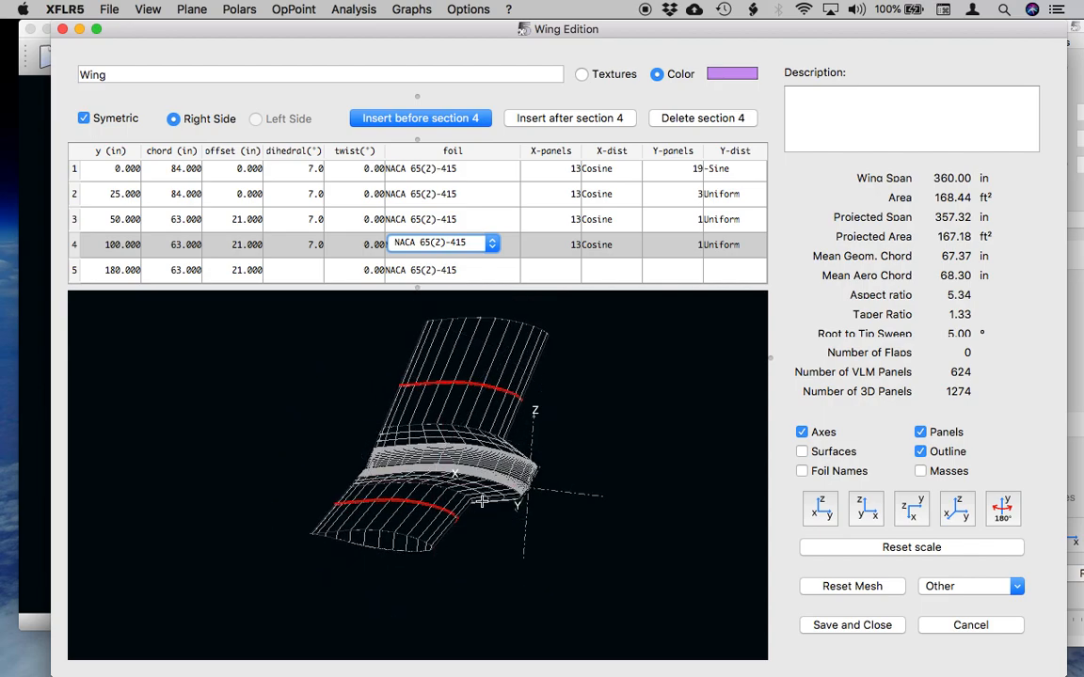
{"action": "left_click_drag", "start_coordinate": [460, 525], "coordinate": [430, 515]}
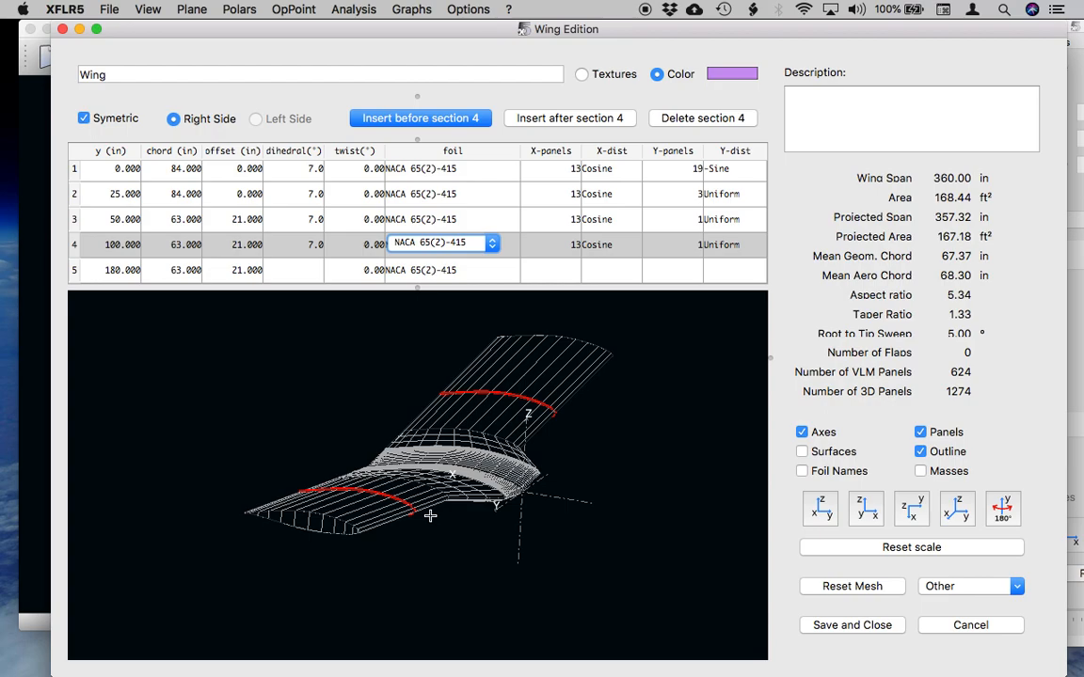
{"action": "scroll", "coordinate": [337, 481], "scroll_direction": "up", "scroll_amount": 3}
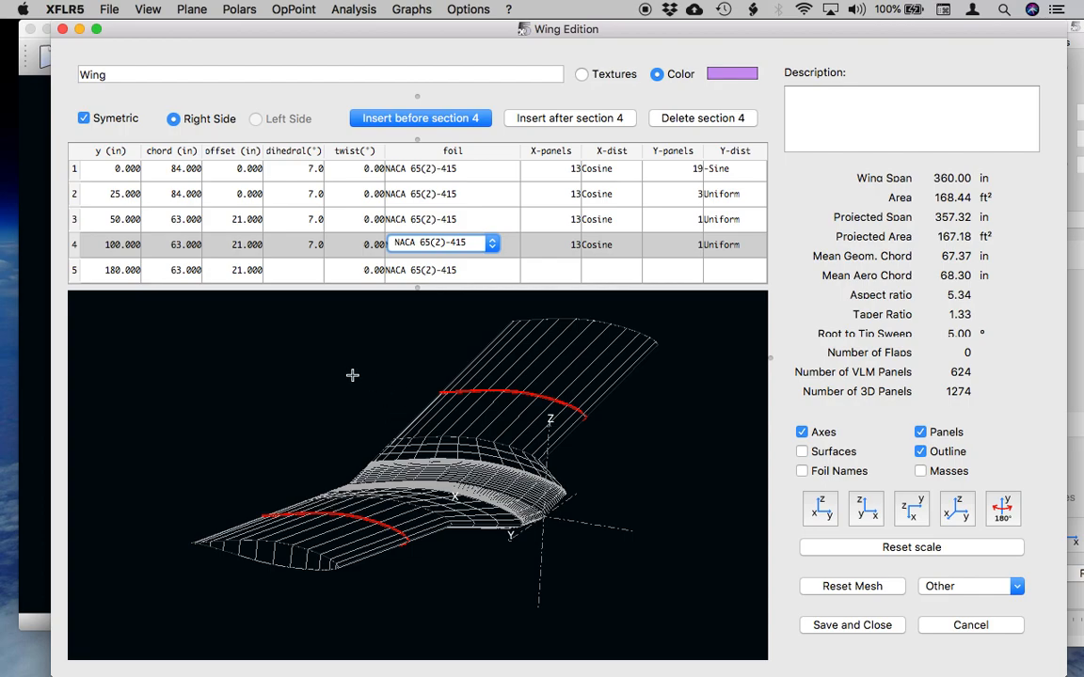
{"action": "left_click", "coordinate": [457, 271]}
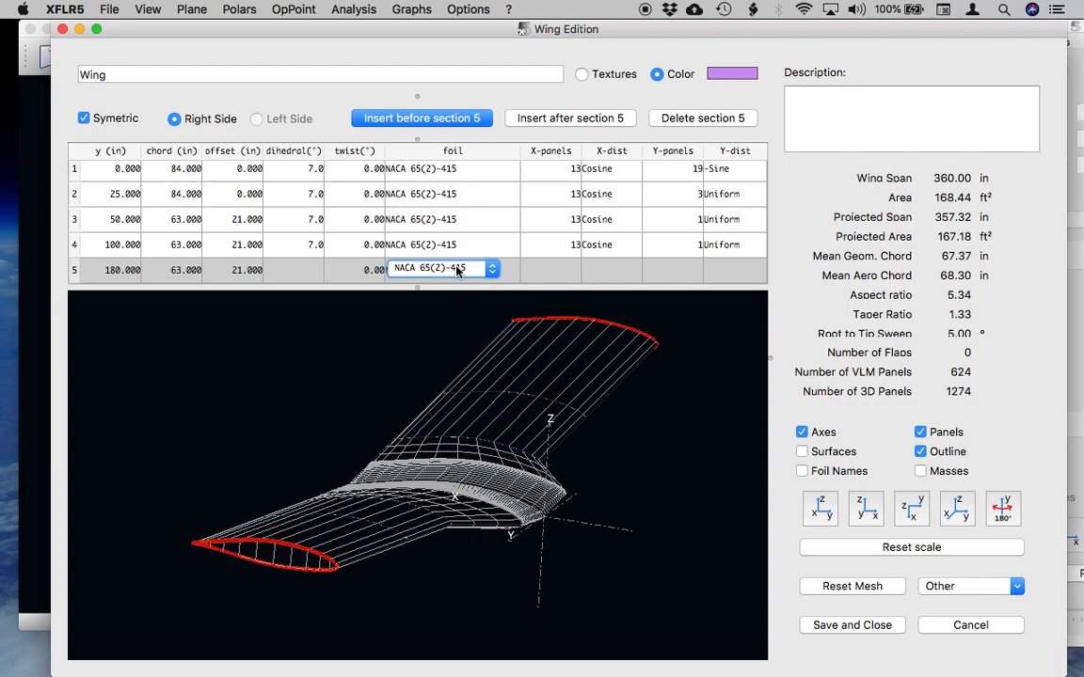
{"action": "left_click", "coordinate": [457, 271]}
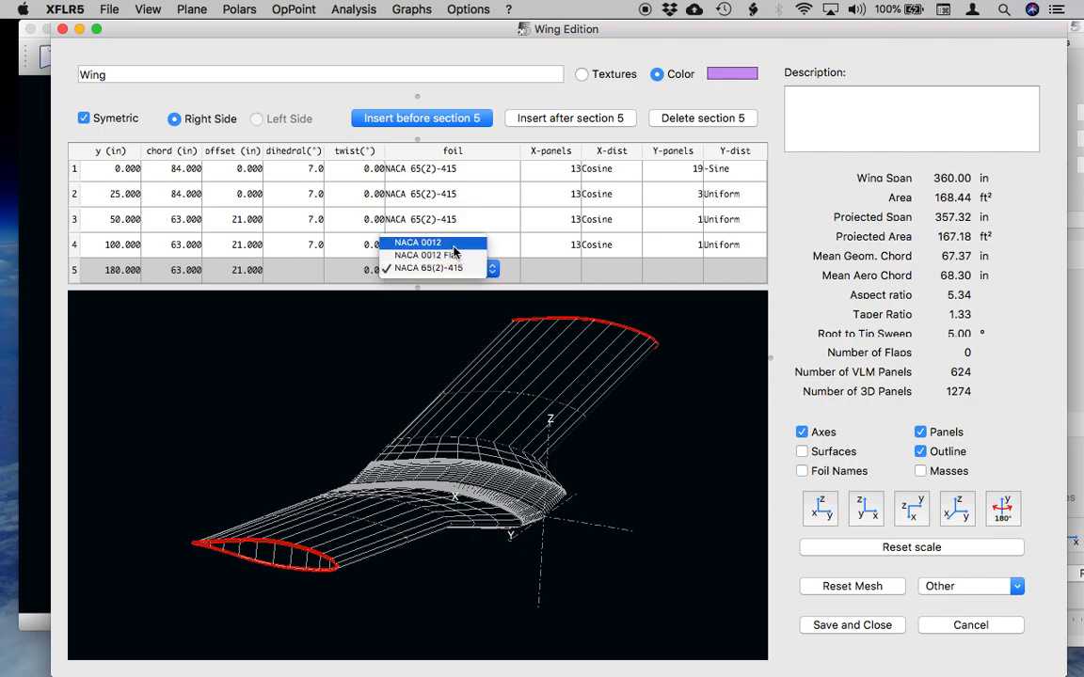
{"action": "left_click", "coordinate": [304, 339]}
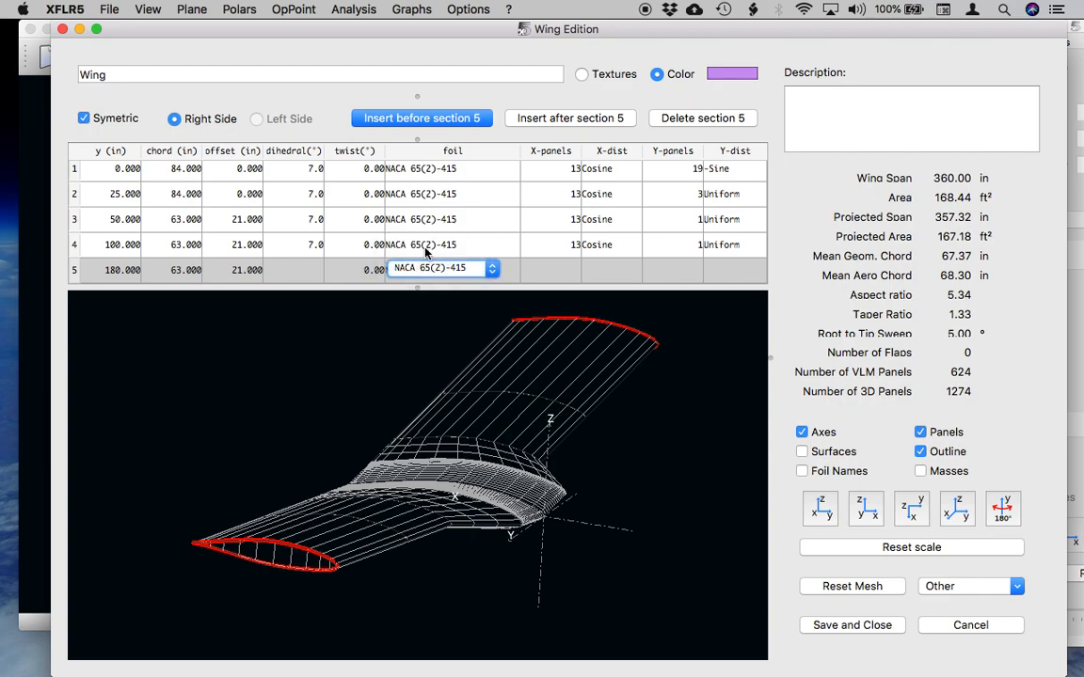
Change the foil of wing section 4 to NACA 0012 and inspect the reshaped wing mesh.
{"action": "left_click", "coordinate": [428, 246]}
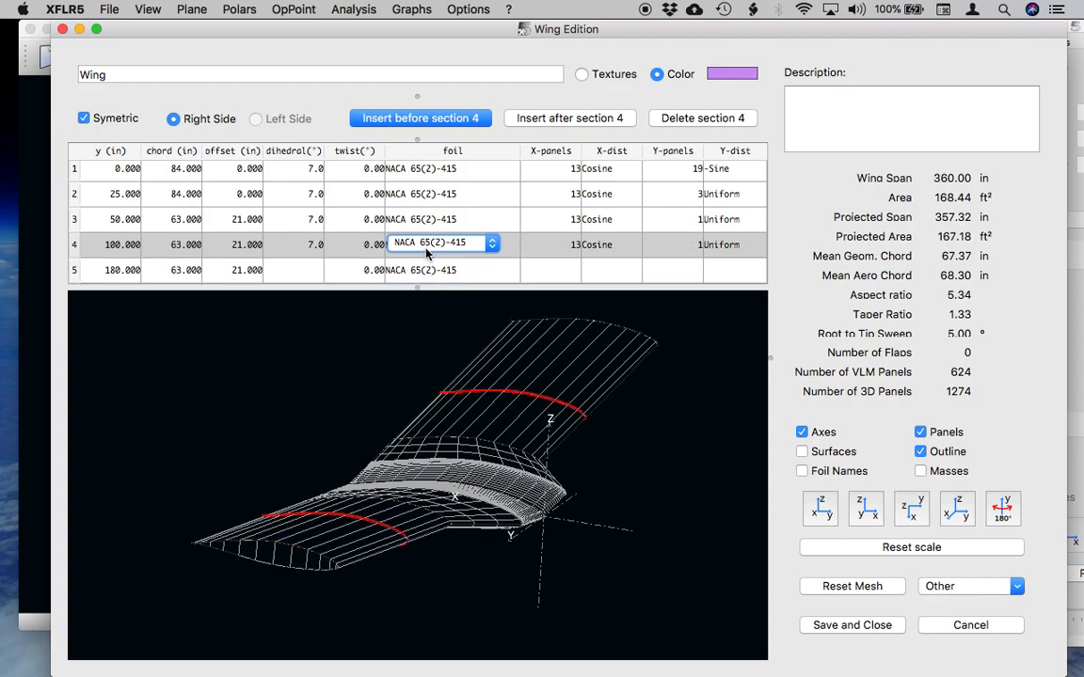
{"action": "left_click", "coordinate": [426, 250]}
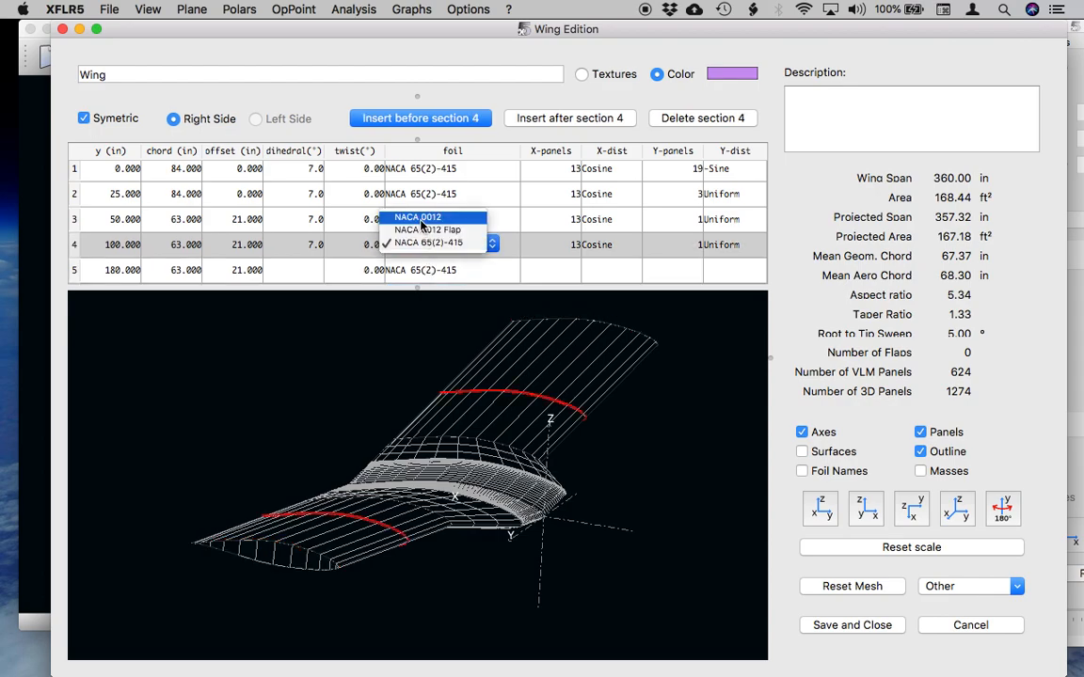
{"action": "left_click", "coordinate": [419, 222]}
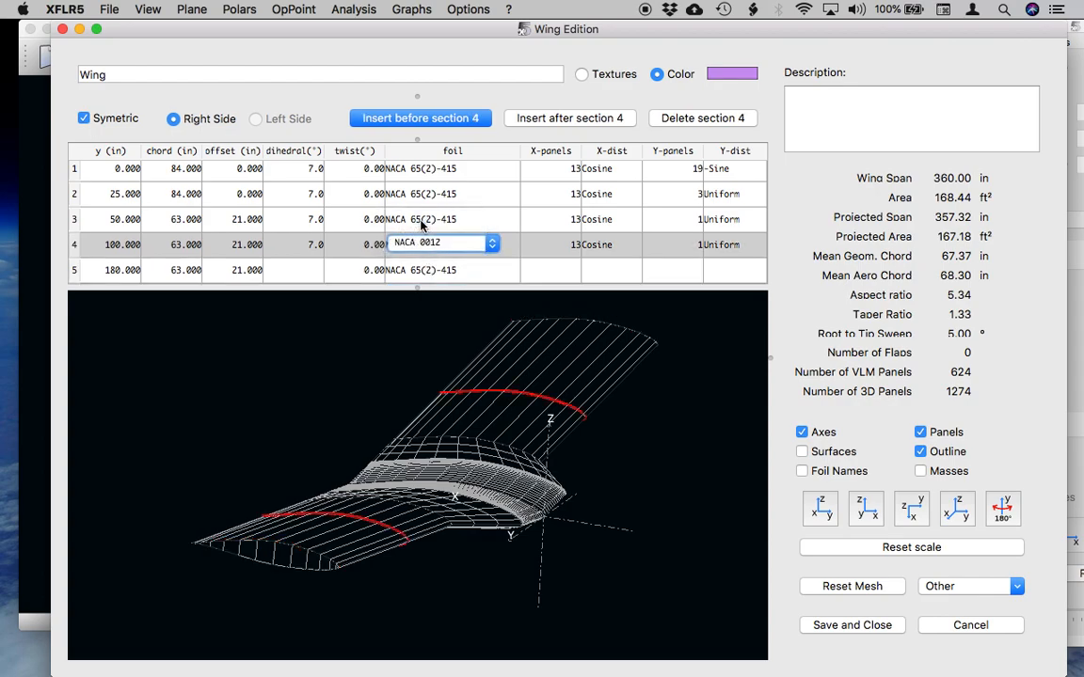
{"action": "left_click", "coordinate": [465, 269]}
{"action": "left_click_drag", "start_coordinate": [382, 452], "coordinate": [377, 573]}
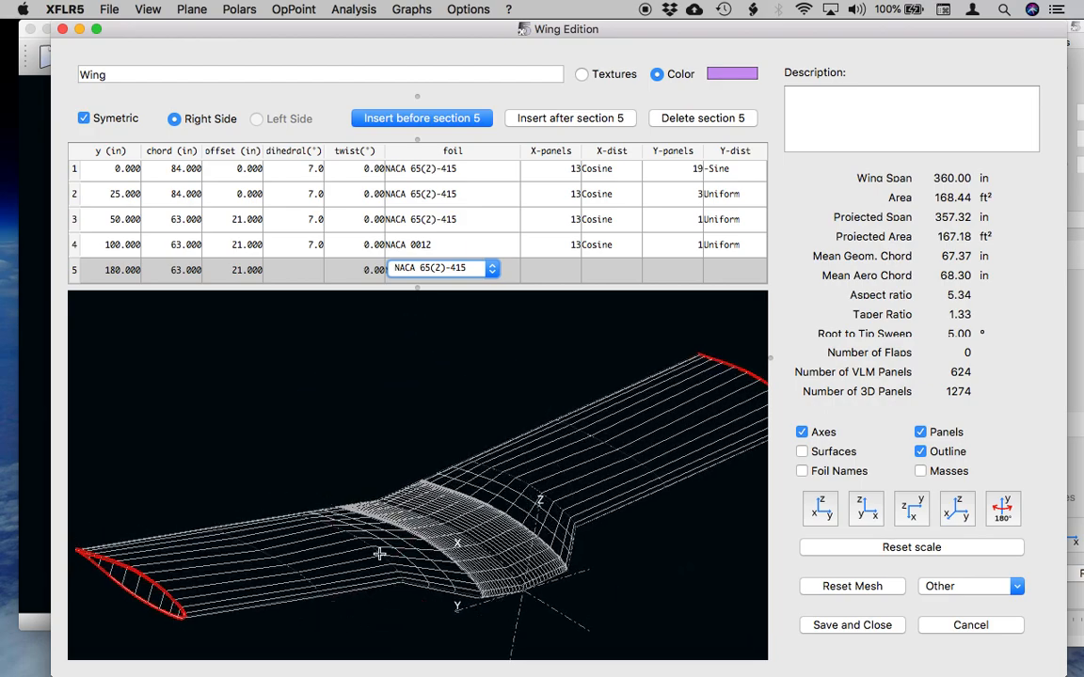
Change the foil of wing section 5 to NACA 0012 and inspect the wing mesh from several angles.
{"action": "left_click", "coordinate": [438, 275]}
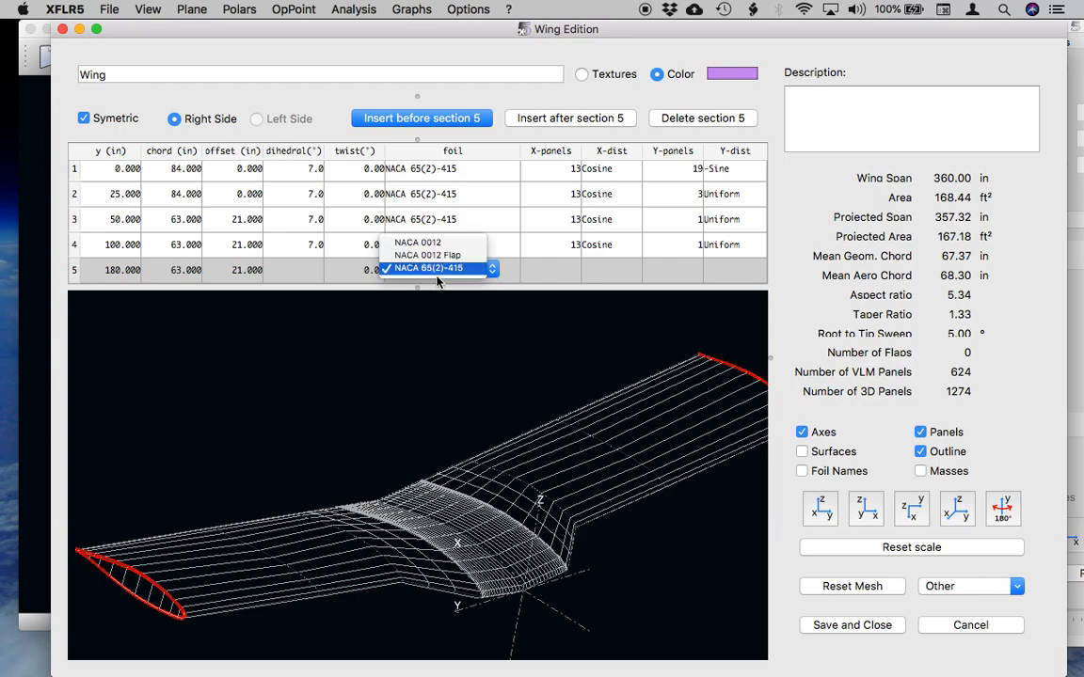
{"action": "left_click", "coordinate": [414, 235]}
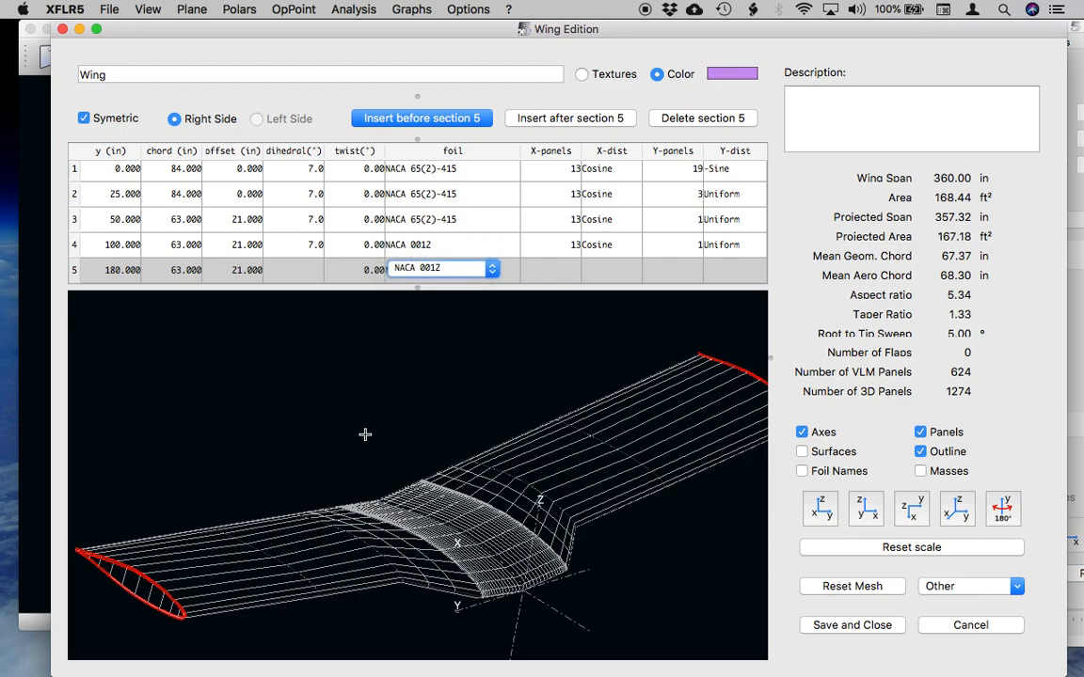
{"action": "left_click", "coordinate": [471, 253]}
{"action": "left_click_drag", "start_coordinate": [351, 531], "coordinate": [461, 492]}
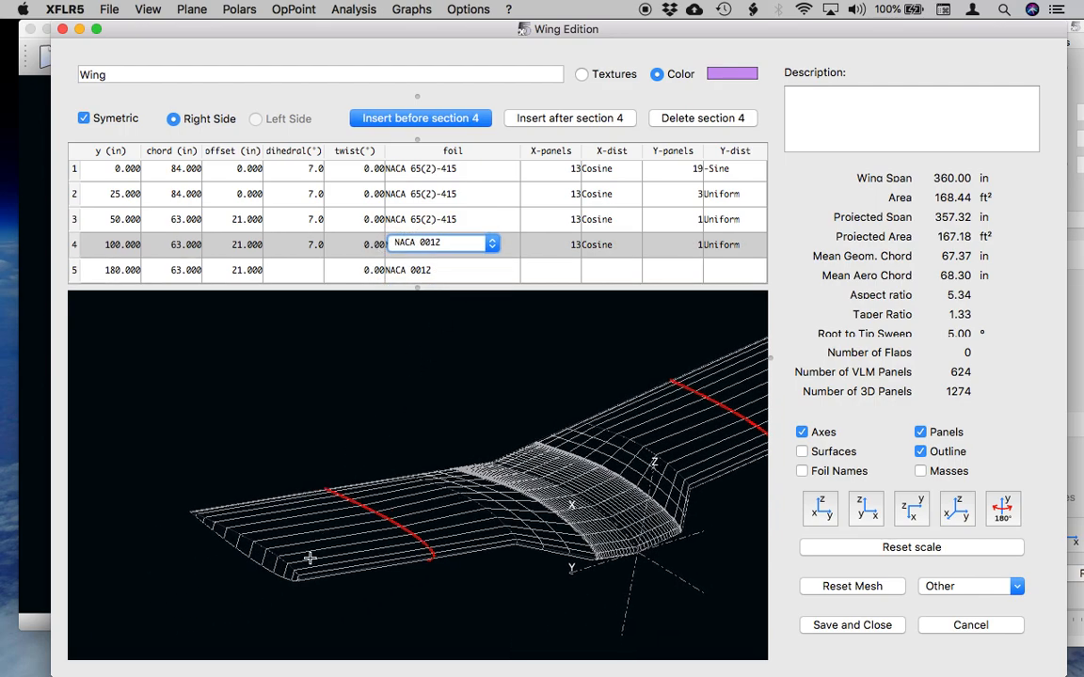
{"action": "left_click_drag", "start_coordinate": [309, 559], "coordinate": [262, 562]}
{"action": "left_click_drag", "start_coordinate": [616, 565], "coordinate": [496, 460]}
{"action": "left_click_drag", "start_coordinate": [553, 350], "coordinate": [516, 483]}
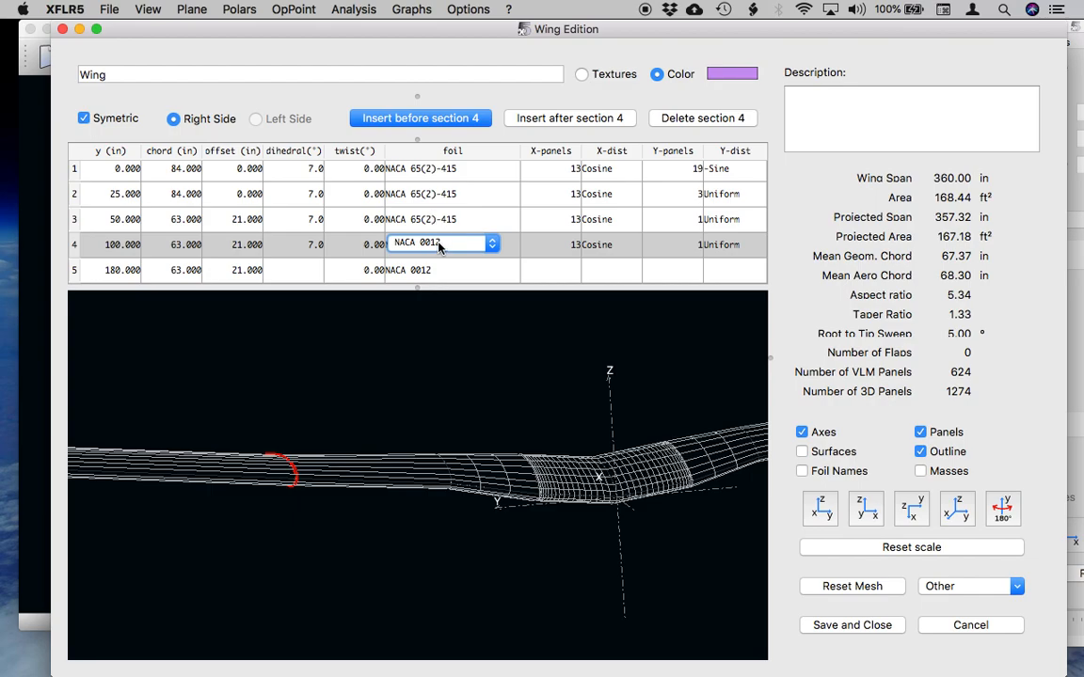
{"action": "left_click_drag", "start_coordinate": [246, 500], "coordinate": [391, 496]}
{"action": "left_click_drag", "start_coordinate": [584, 447], "coordinate": [436, 500]}
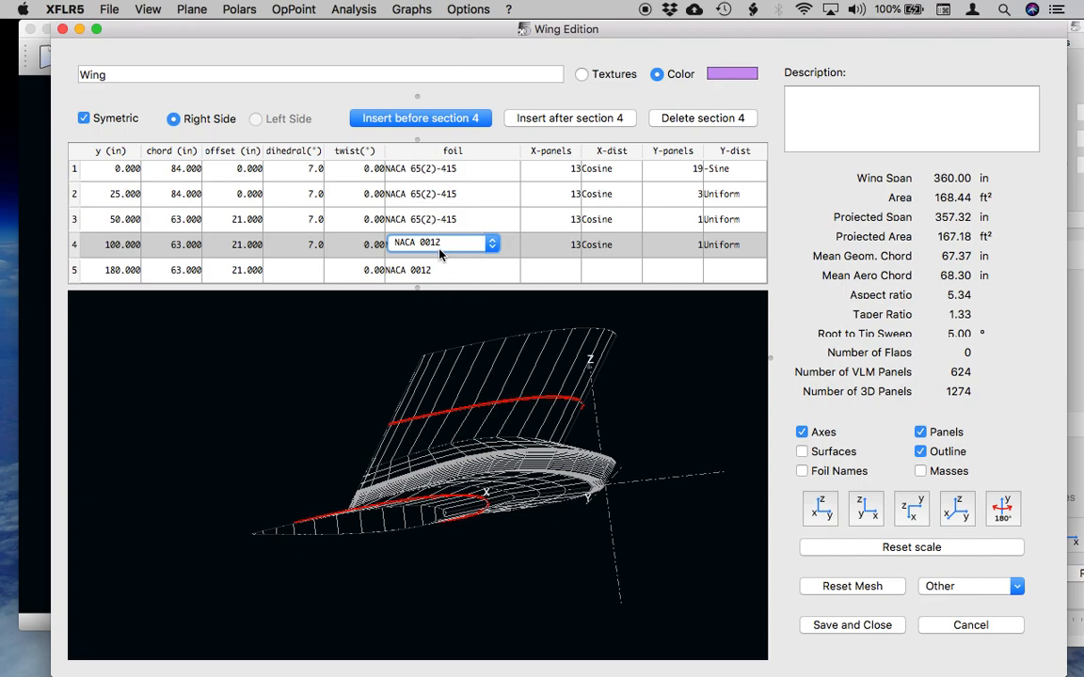
Change the foil of wing section 5 to NACA 0012 Flap and inspect the reshaped wingtip in the 3D view.
{"action": "left_click", "coordinate": [430, 270]}
{"action": "left_click", "coordinate": [435, 271]}
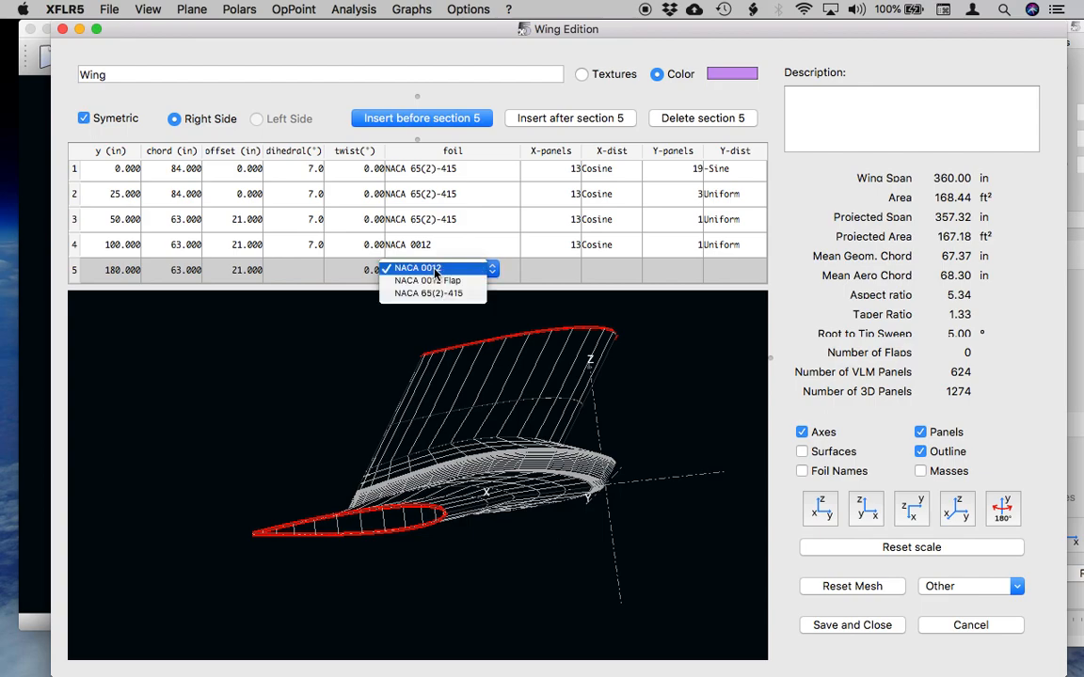
{"action": "left_click", "coordinate": [437, 282]}
{"action": "left_click", "coordinate": [500, 242]}
{"action": "left_click_drag", "start_coordinate": [412, 524], "coordinate": [455, 521]}
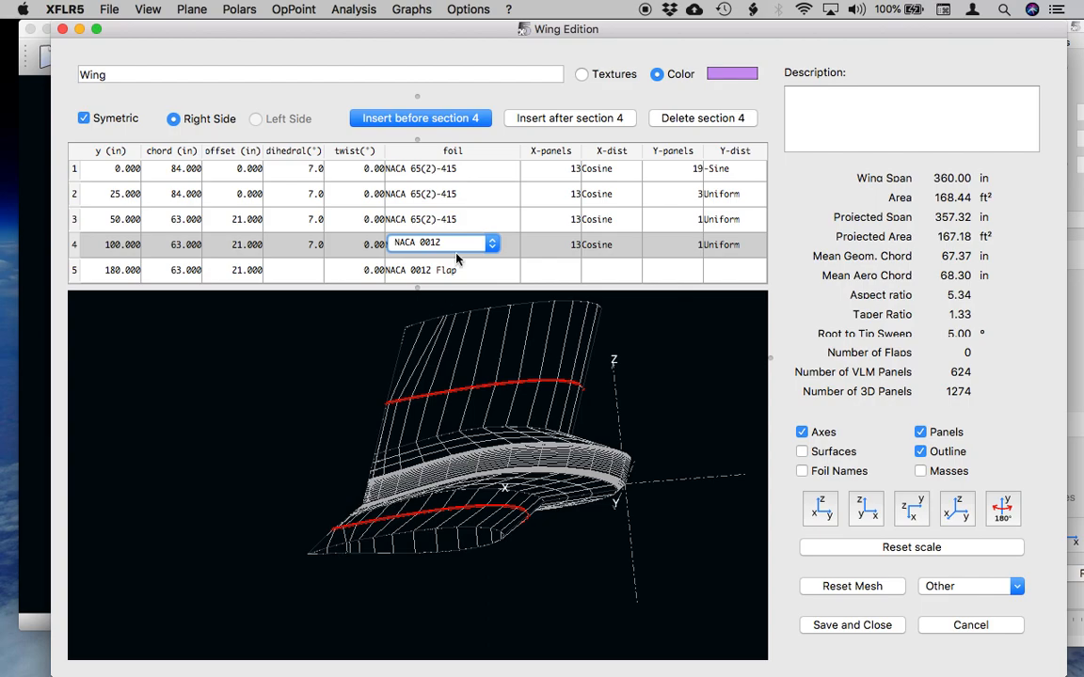
Switch to PowerPoint to check the flap and aileron locations on the Piper Cherokee Planform slide, and return to the XFLR5 wing editor.
{"action": "left_click", "coordinate": [454, 221]}
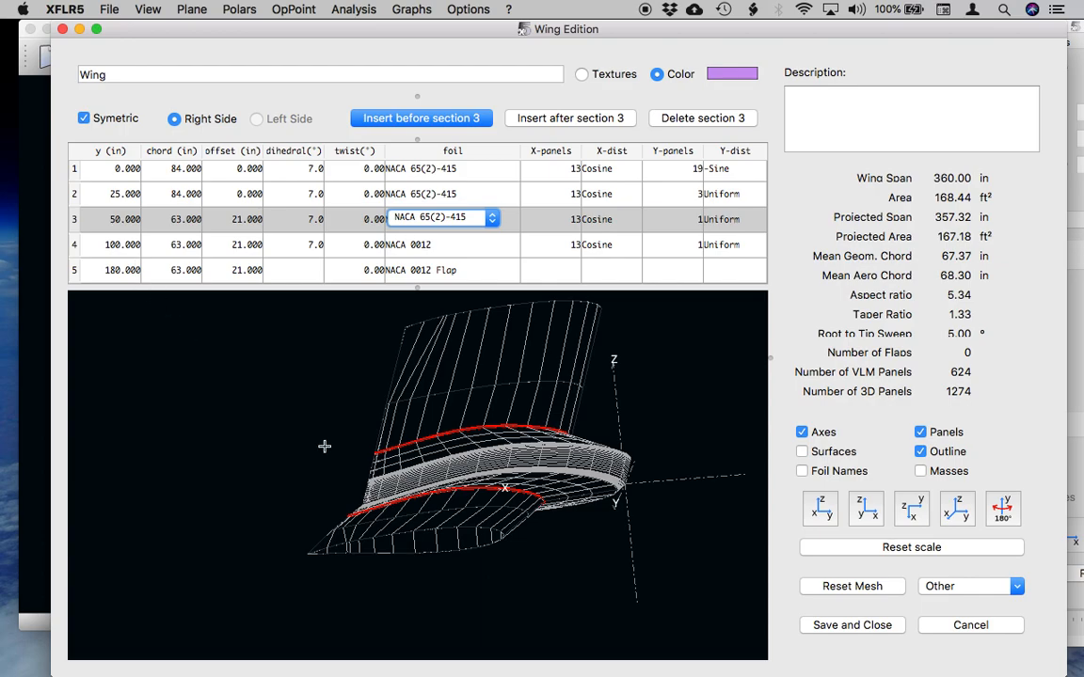
{"action": "left_click", "coordinate": [574, 633]}
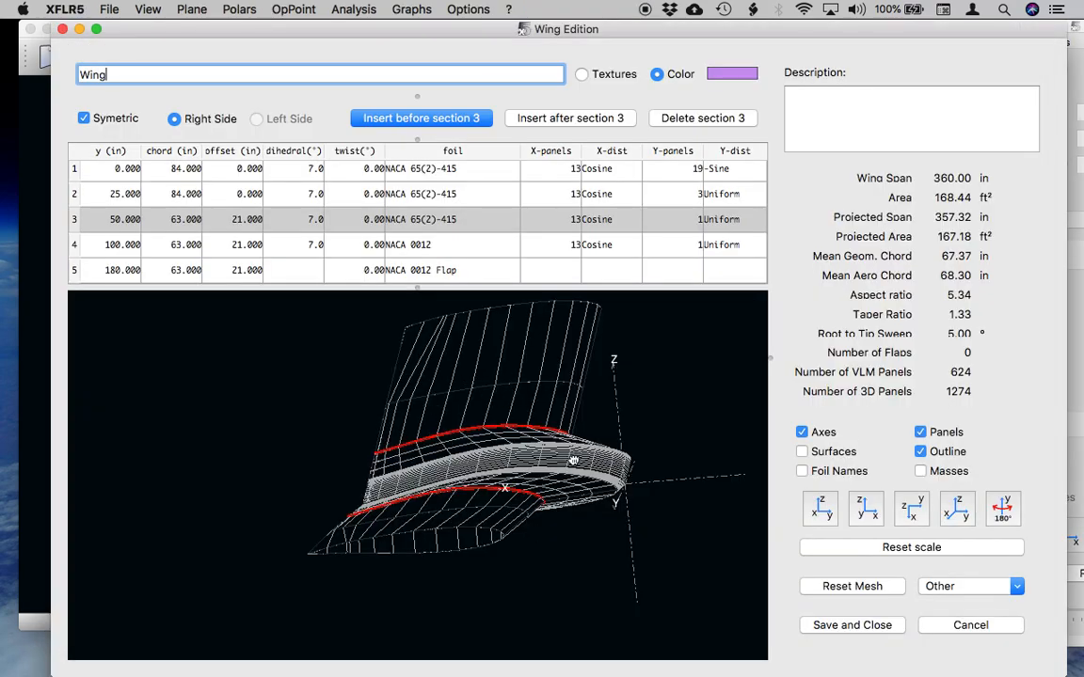
{"action": "left_click_drag", "start_coordinate": [516, 414], "coordinate": [538, 458]}
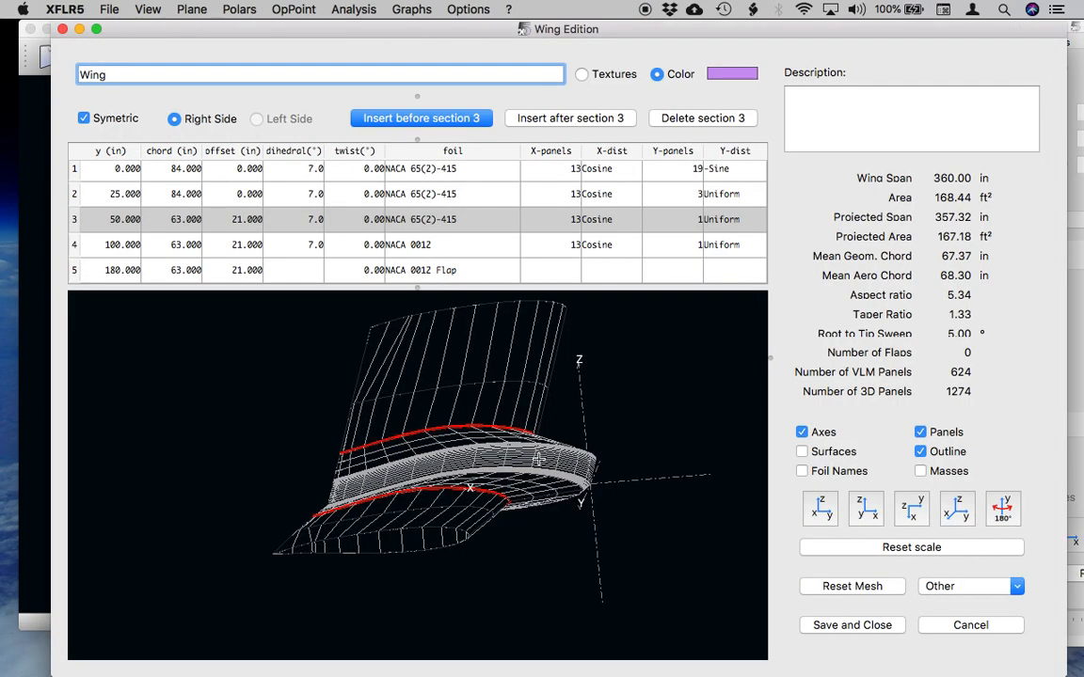
Set the foil of wing sections 4 and 5 back to NACA 65(2)-415.
{"action": "double_click", "coordinate": [452, 251]}
{"action": "left_click", "coordinate": [452, 246]}
{"action": "left_click", "coordinate": [451, 268]}
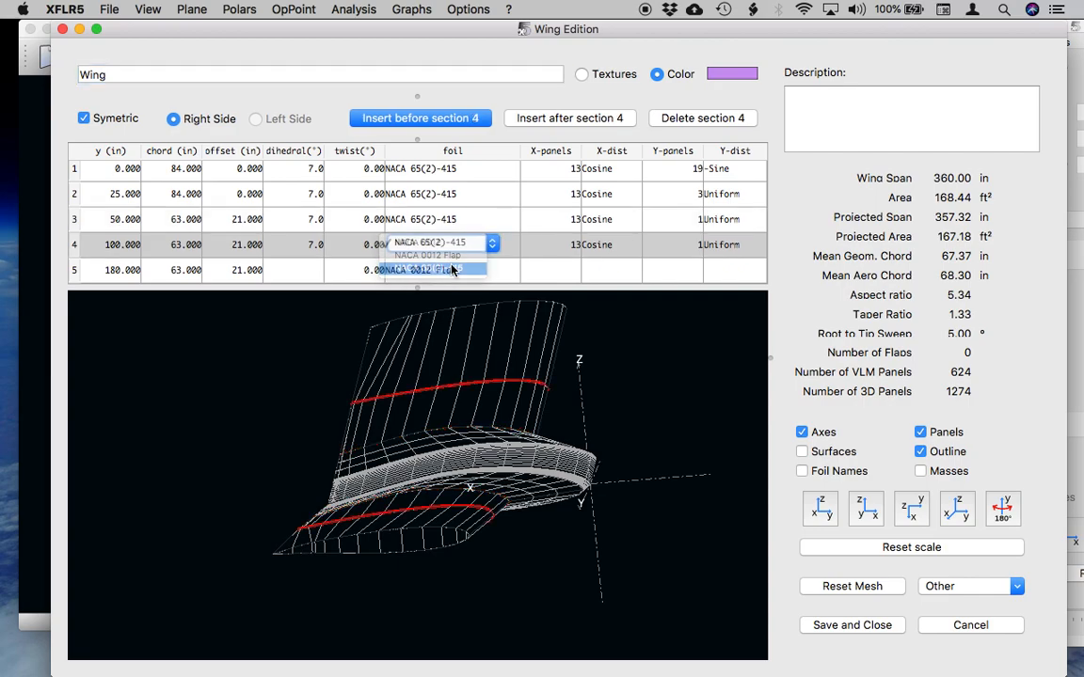
{"action": "double_click", "coordinate": [453, 270]}
{"action": "left_click", "coordinate": [452, 270]}
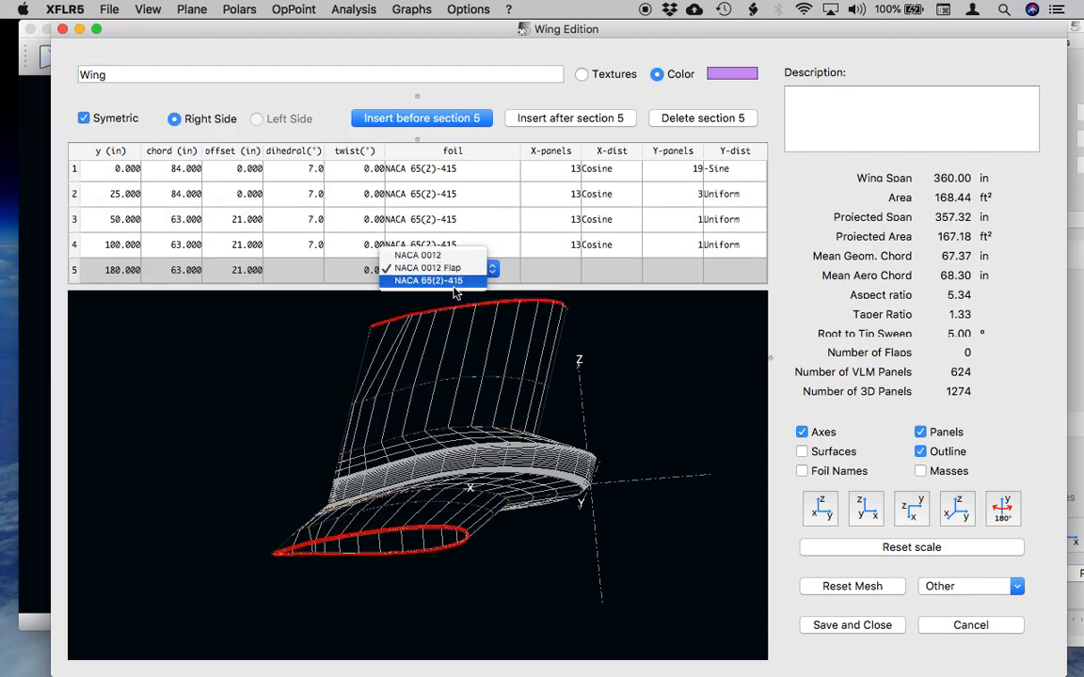
{"action": "left_click", "coordinate": [455, 284]}
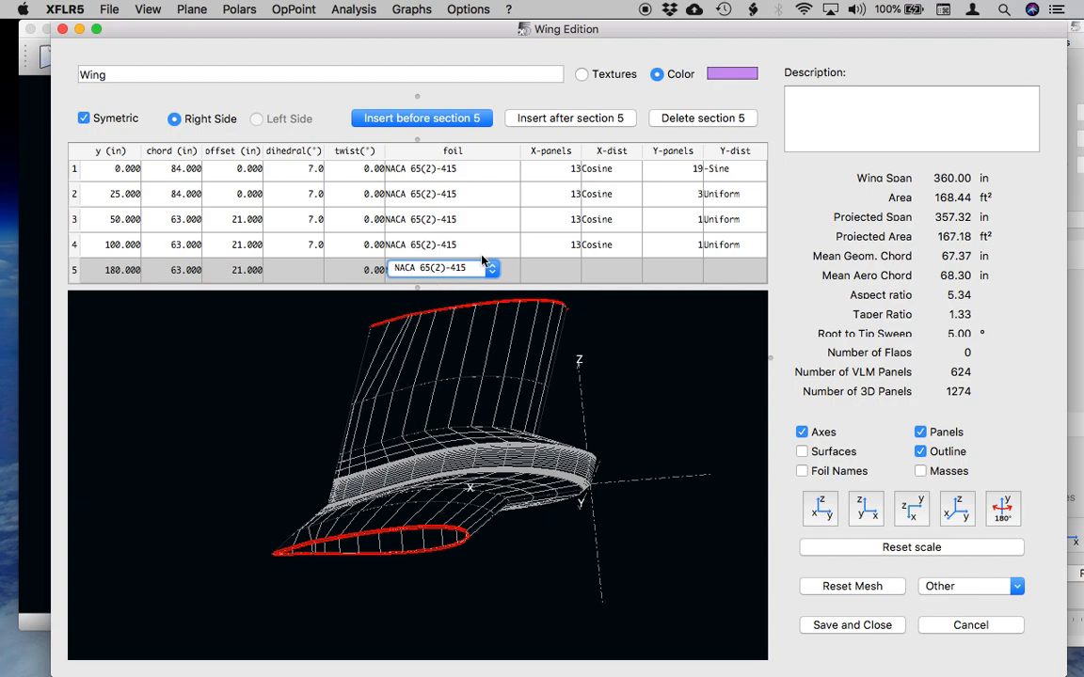
{"action": "double_click", "coordinate": [475, 245]}
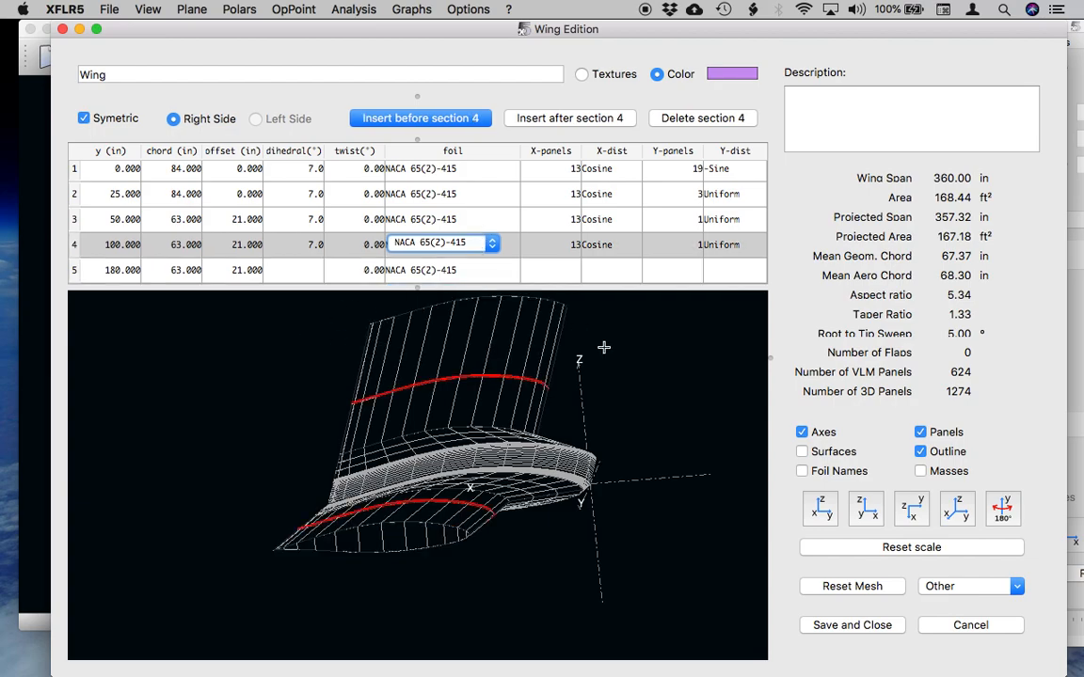
Save the wing, confirm the Cherokee plane definition, and place the plane analysis window beside the 3D view.
{"action": "left_click", "coordinate": [850, 626]}
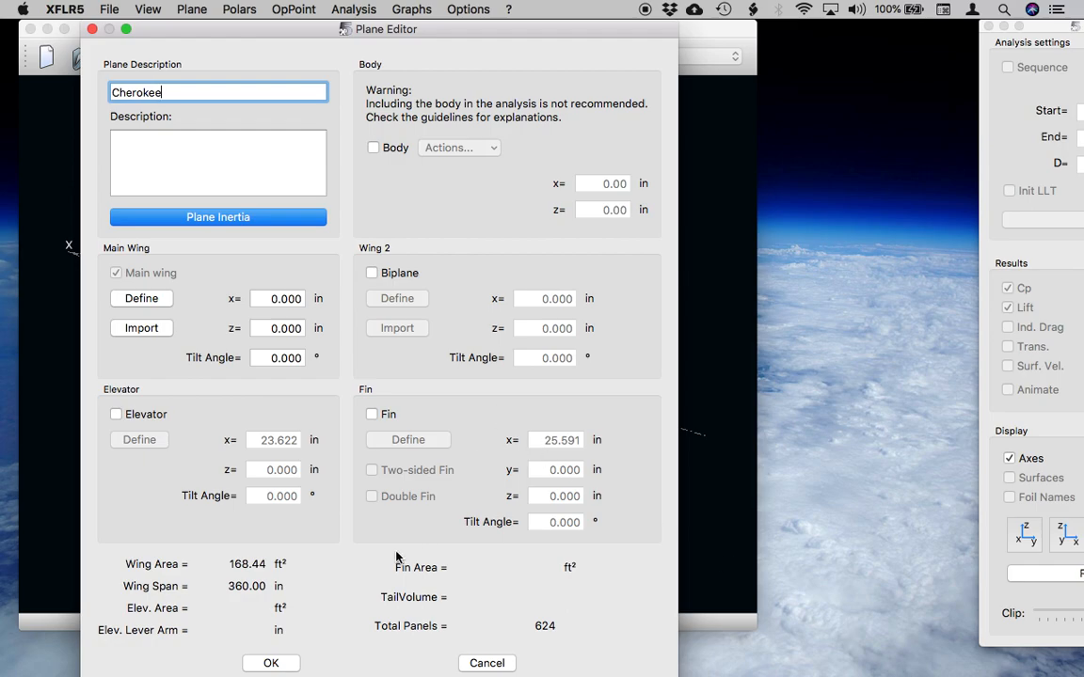
{"action": "left_click", "coordinate": [271, 664]}
{"action": "left_click_drag", "start_coordinate": [1025, 25], "coordinate": [807, 6]}
{"action": "left_click_drag", "start_coordinate": [548, 382], "coordinate": [615, 396]}
{"action": "left_click_drag", "start_coordinate": [440, 404], "coordinate": [467, 419]}
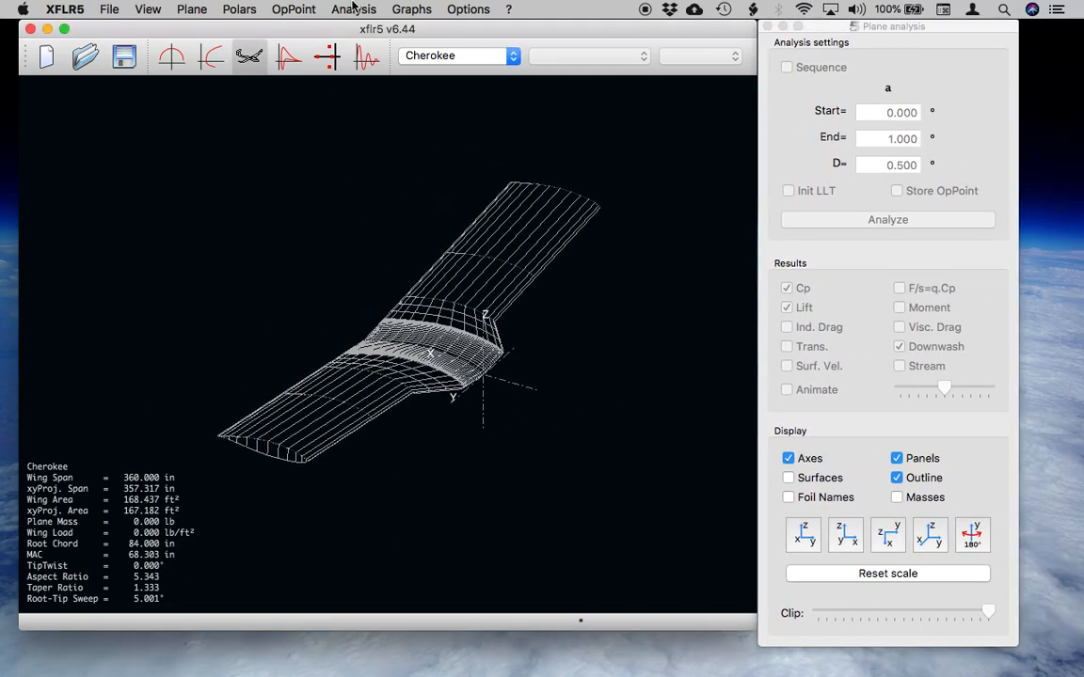
Define a fixed-speed analysis at 100 ft/s using the horseshoe vortex (VLM1) method with the viscous option turned off.
{"action": "left_click", "coordinate": [354, 9]}
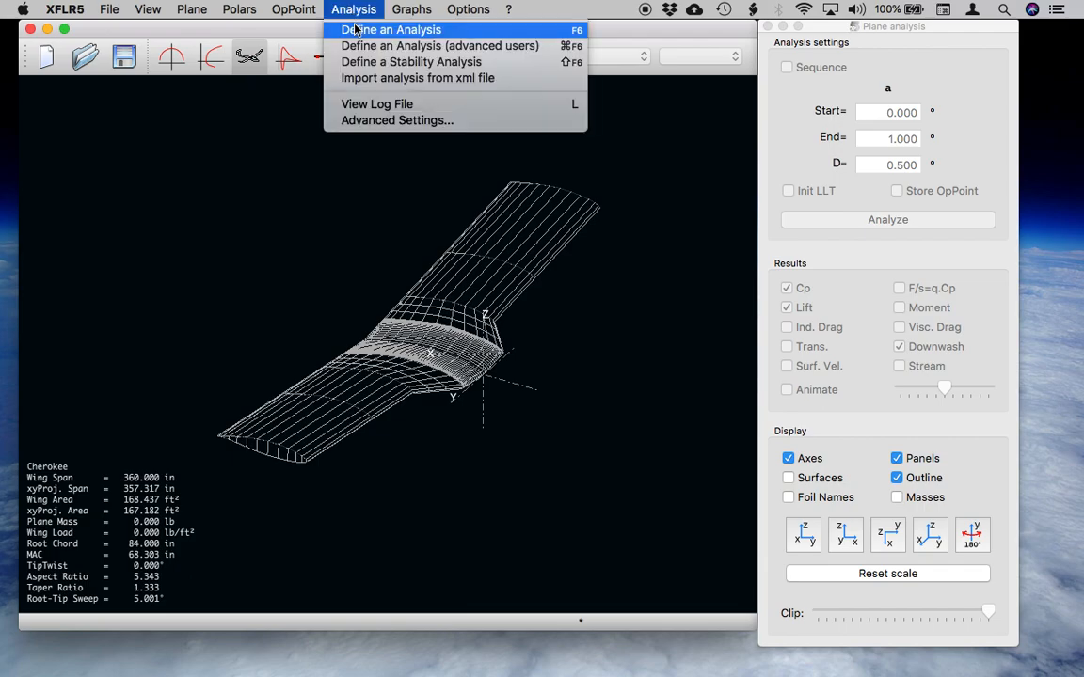
{"action": "left_click", "coordinate": [356, 29]}
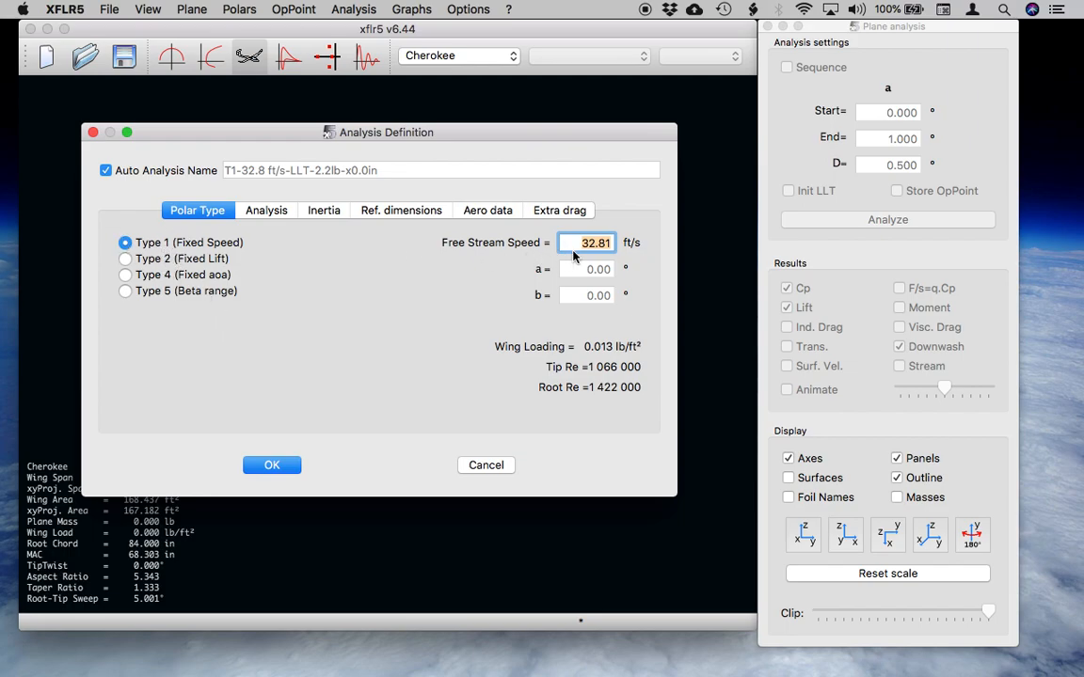
{"action": "type", "text": "100"}
{"action": "left_click", "coordinate": [267, 211]}
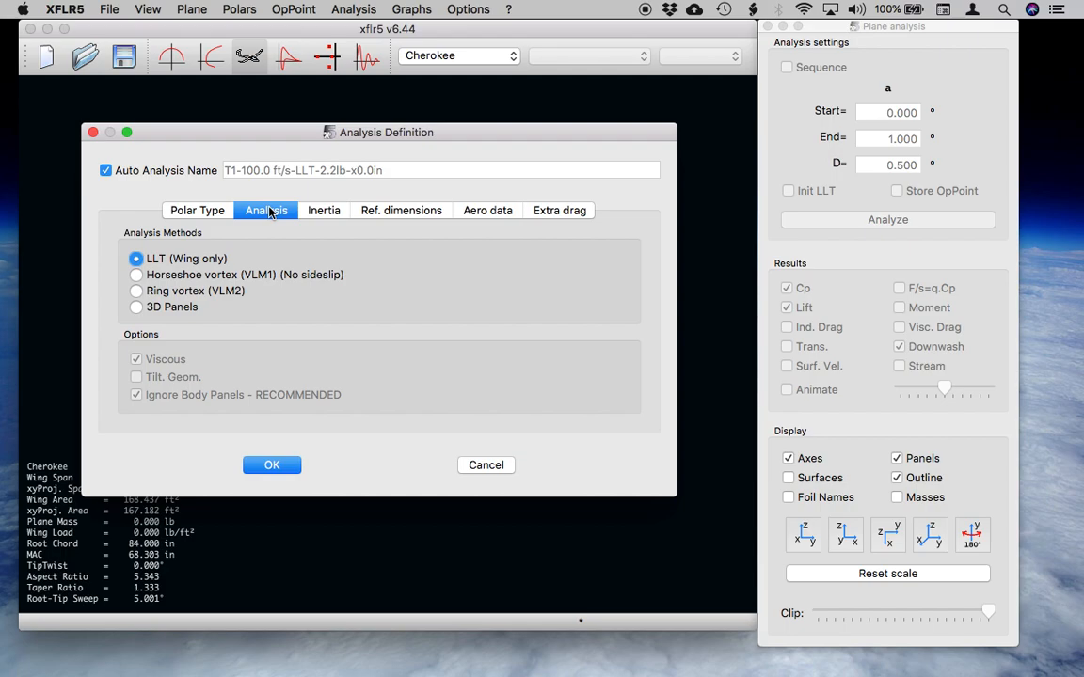
{"action": "left_click", "coordinate": [137, 275]}
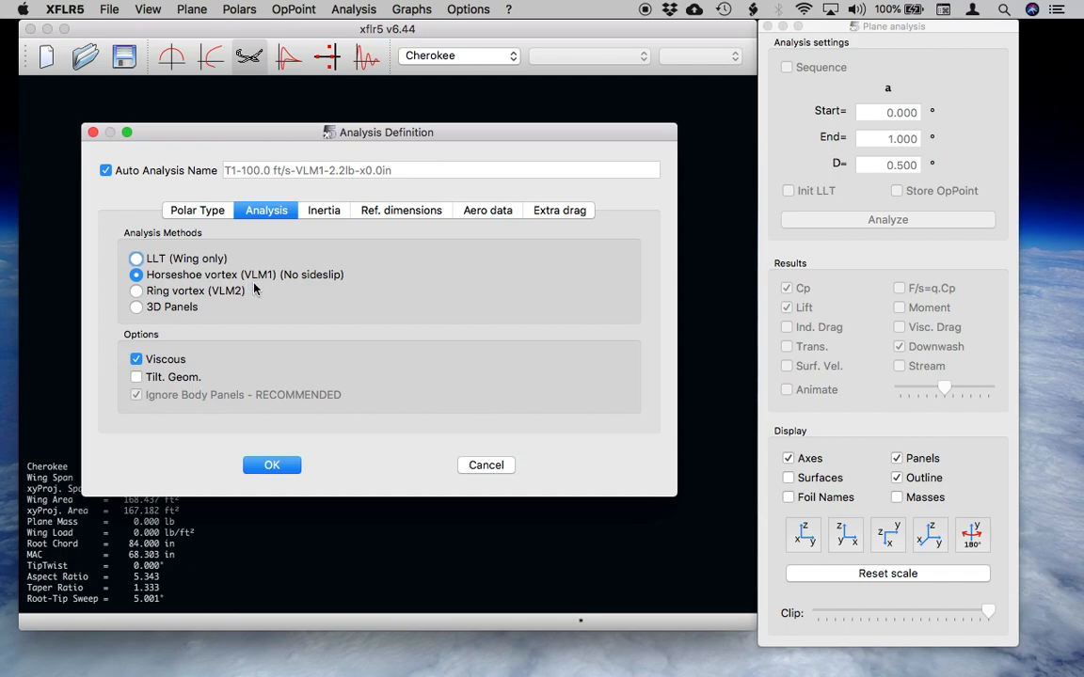
{"action": "left_click", "coordinate": [143, 357]}
Review the analysis's inertia, reference dimensions, aero data and extra drag settings, and confirm the analysis definition.
{"action": "left_click", "coordinate": [325, 211]}
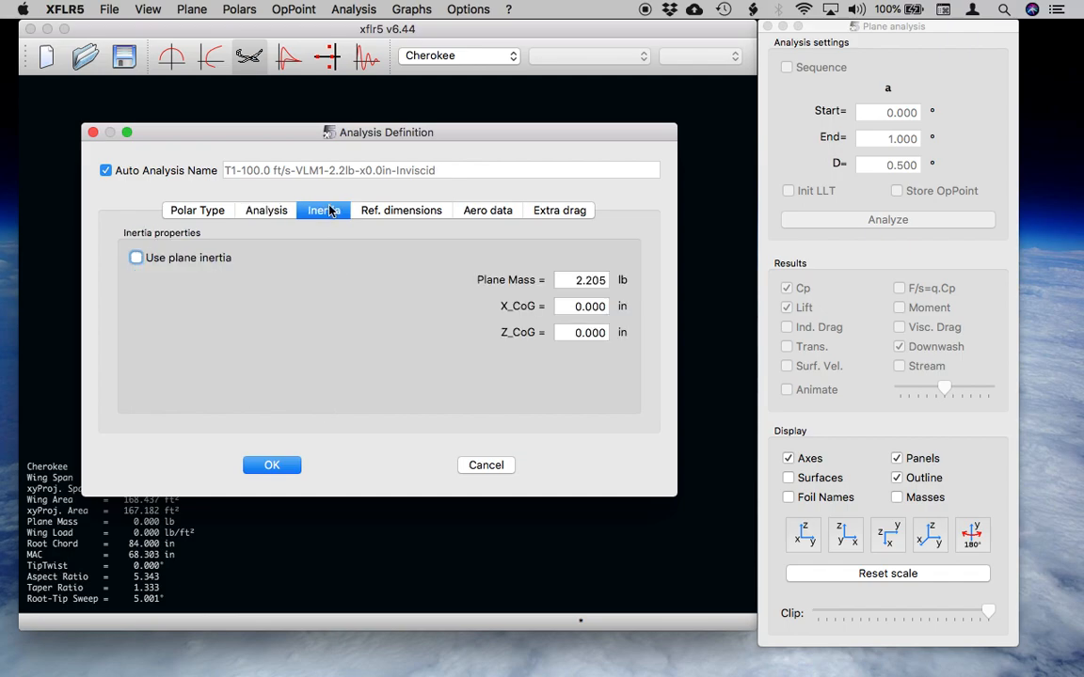
{"action": "left_click", "coordinate": [411, 212]}
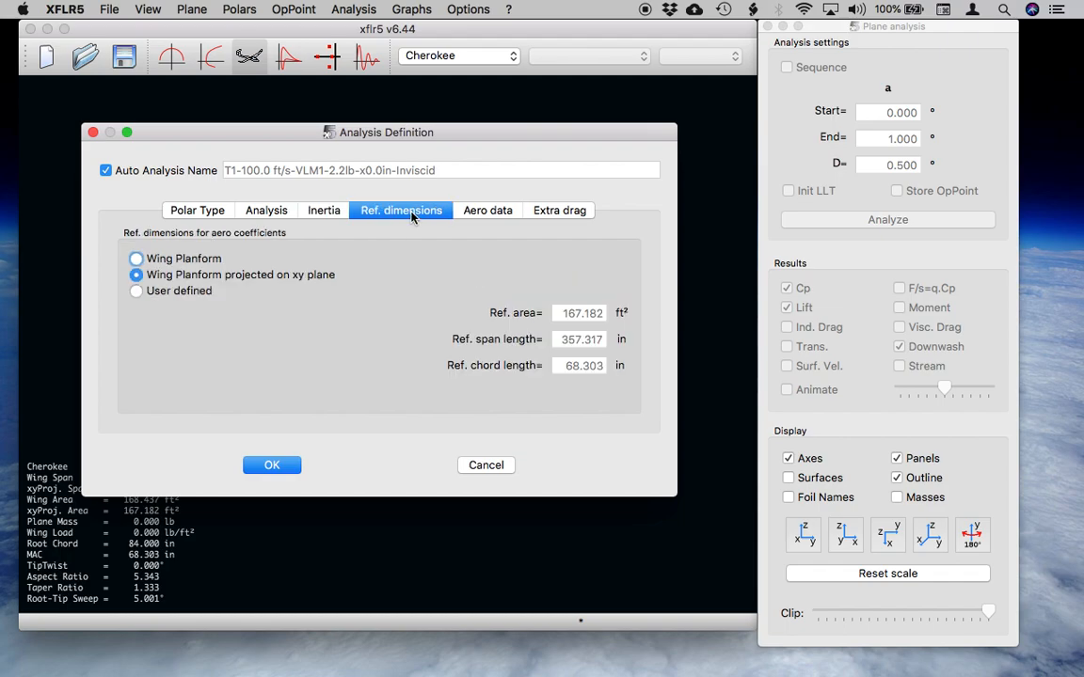
{"action": "left_click", "coordinate": [485, 215]}
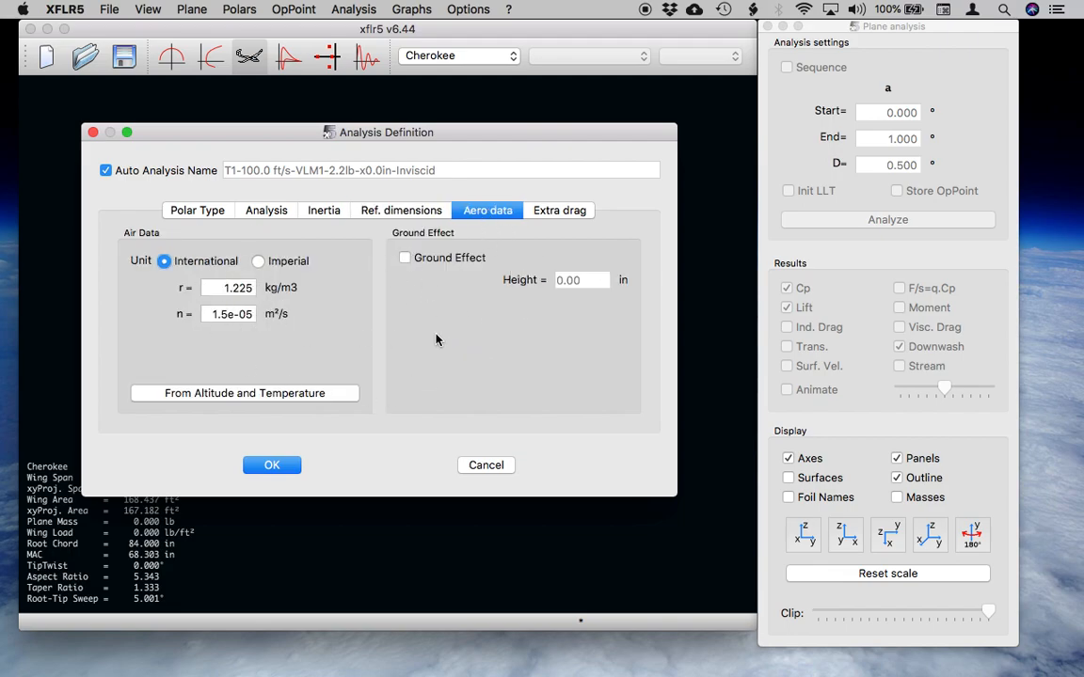
{"action": "left_click", "coordinate": [554, 214]}
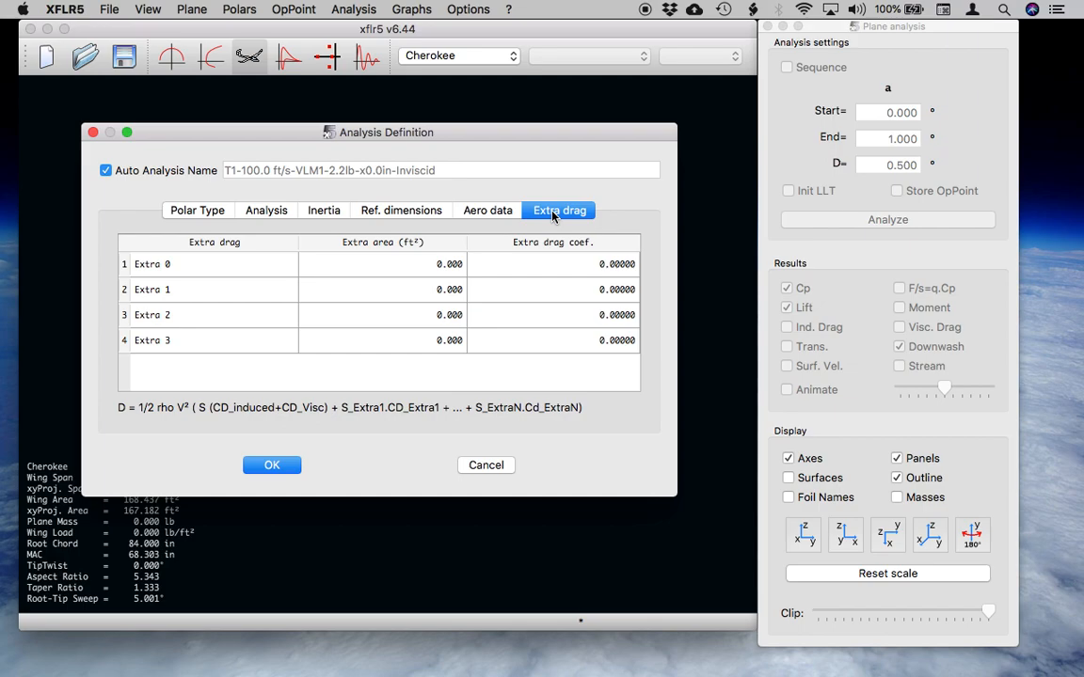
{"action": "left_click", "coordinate": [256, 211]}
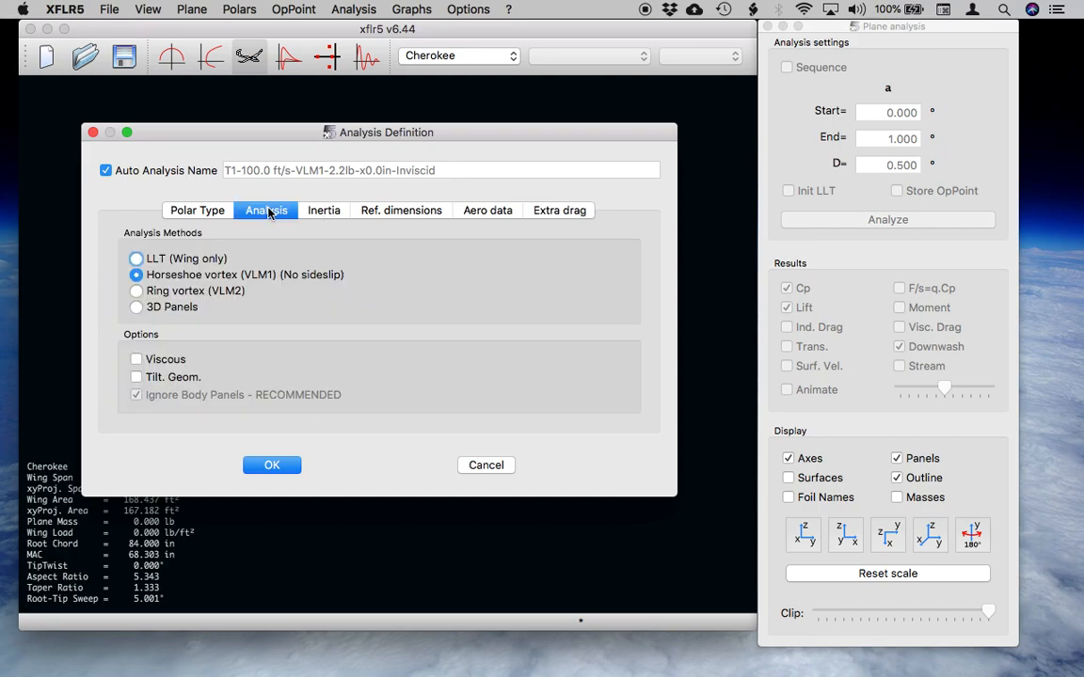
{"action": "left_click", "coordinate": [184, 209]}
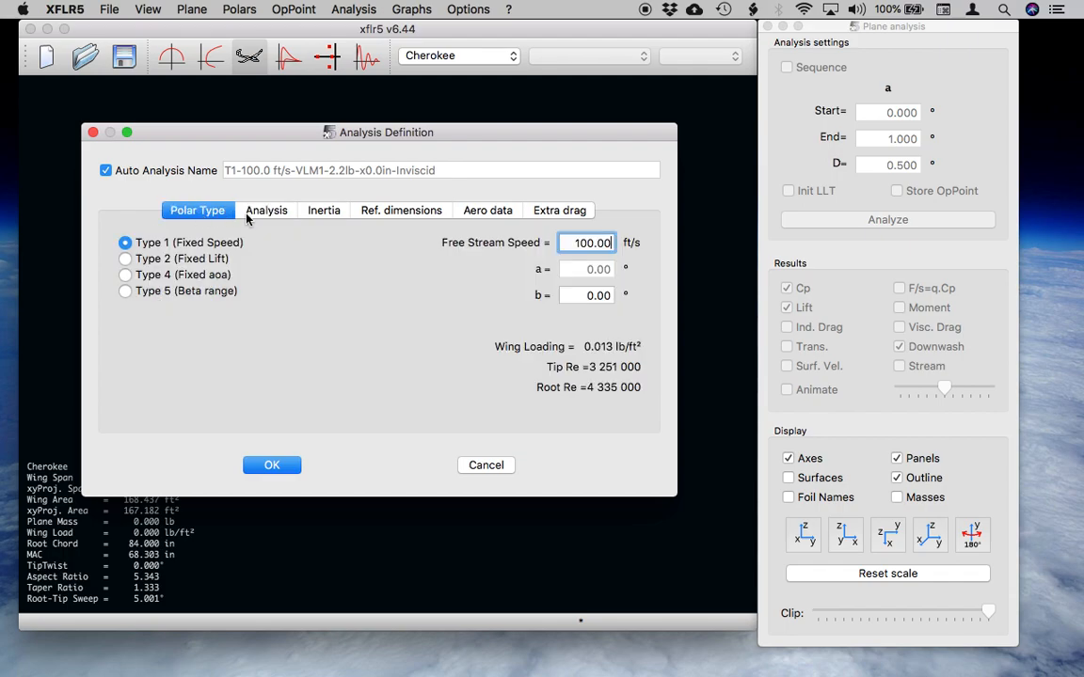
{"action": "left_click", "coordinate": [264, 213]}
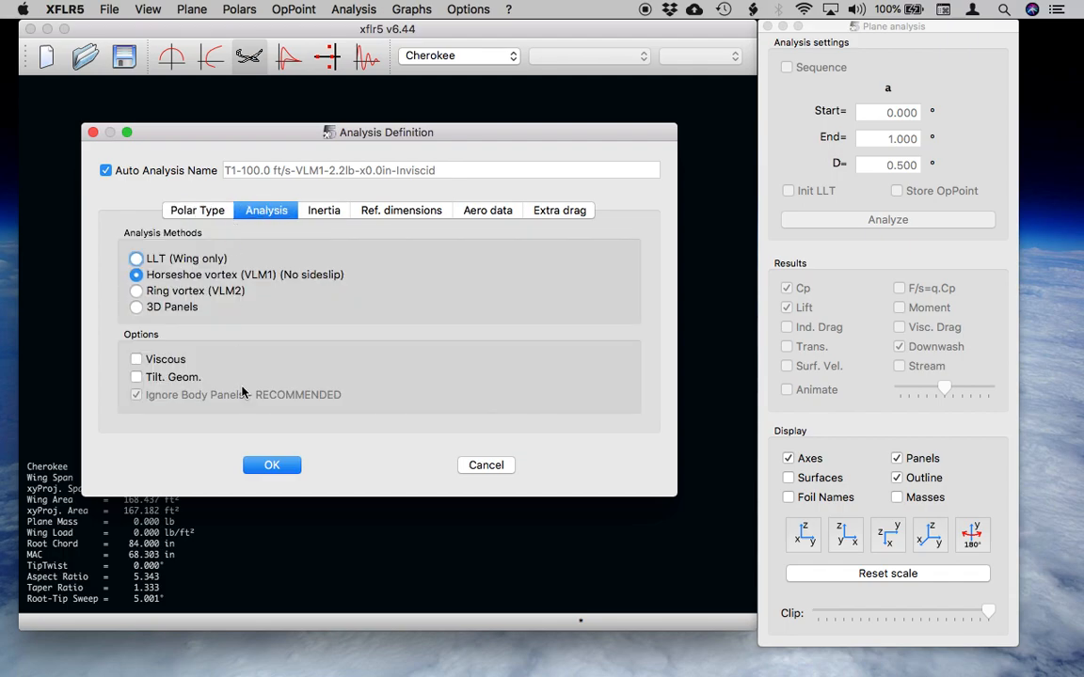
{"action": "left_click", "coordinate": [271, 468]}
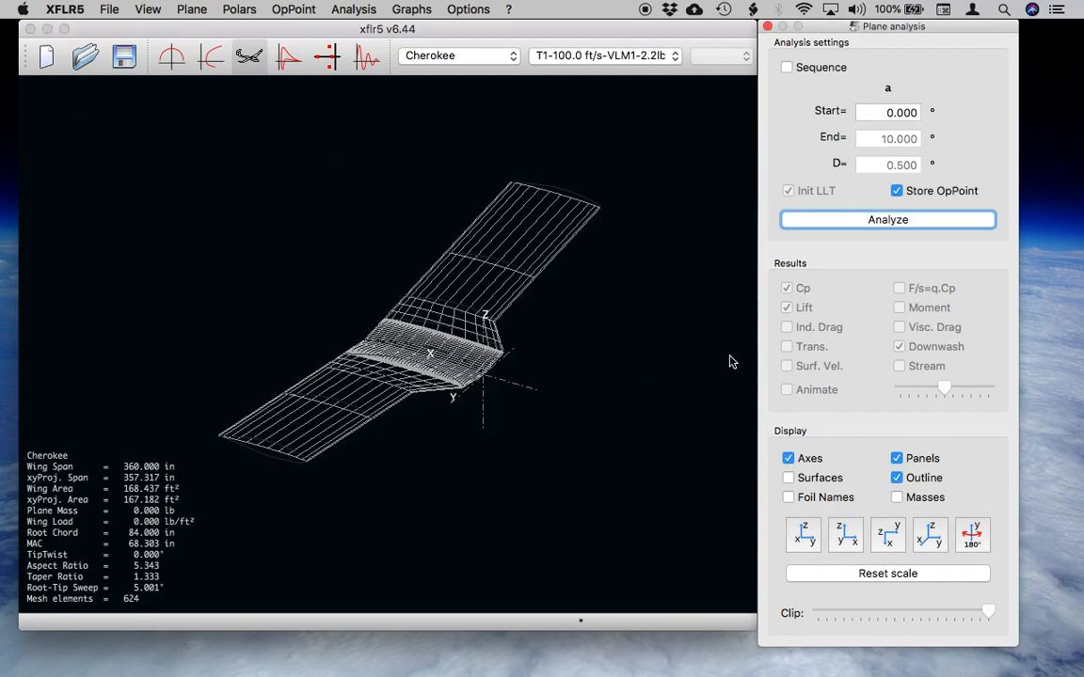
Run the analysis as a sequence from 0° to 10° in 0.5° increments and inspect the wing results in 3D.
{"action": "left_click", "coordinate": [788, 69]}
{"action": "left_click", "coordinate": [859, 220]}
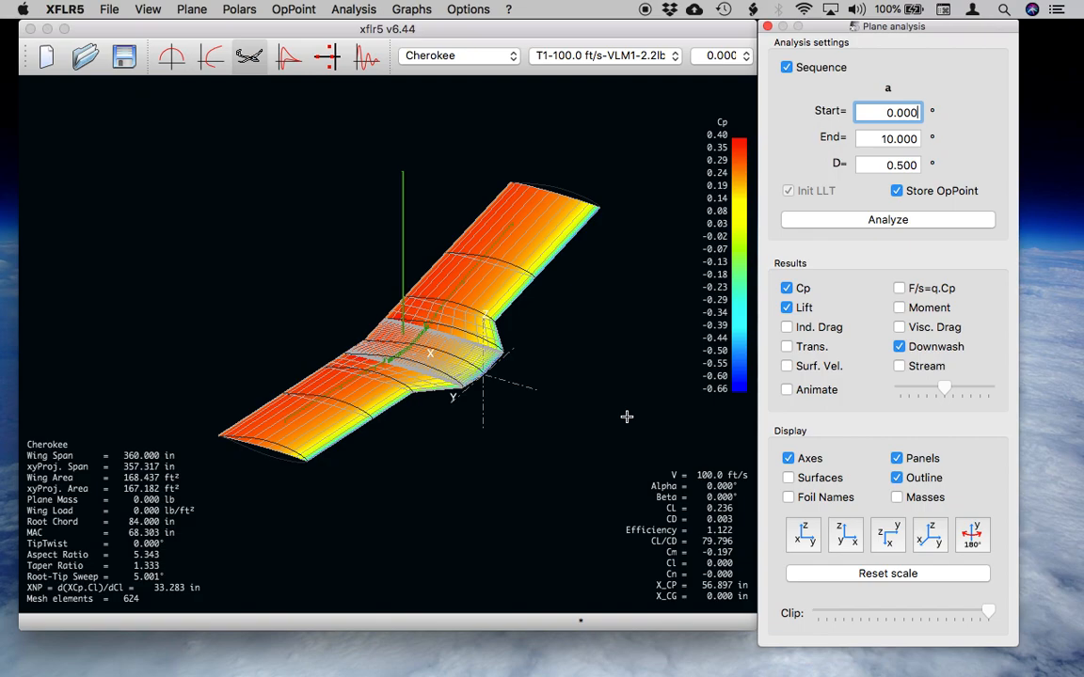
{"action": "left_click_drag", "start_coordinate": [438, 364], "coordinate": [503, 429]}
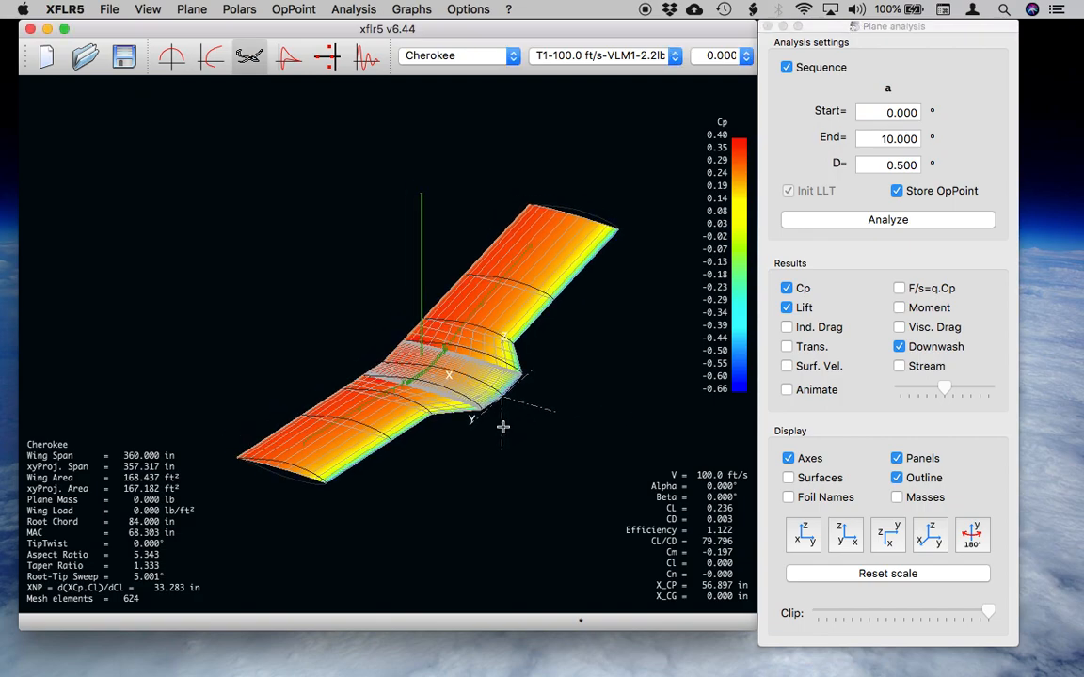
{"action": "left_click_drag", "start_coordinate": [425, 438], "coordinate": [419, 395]}
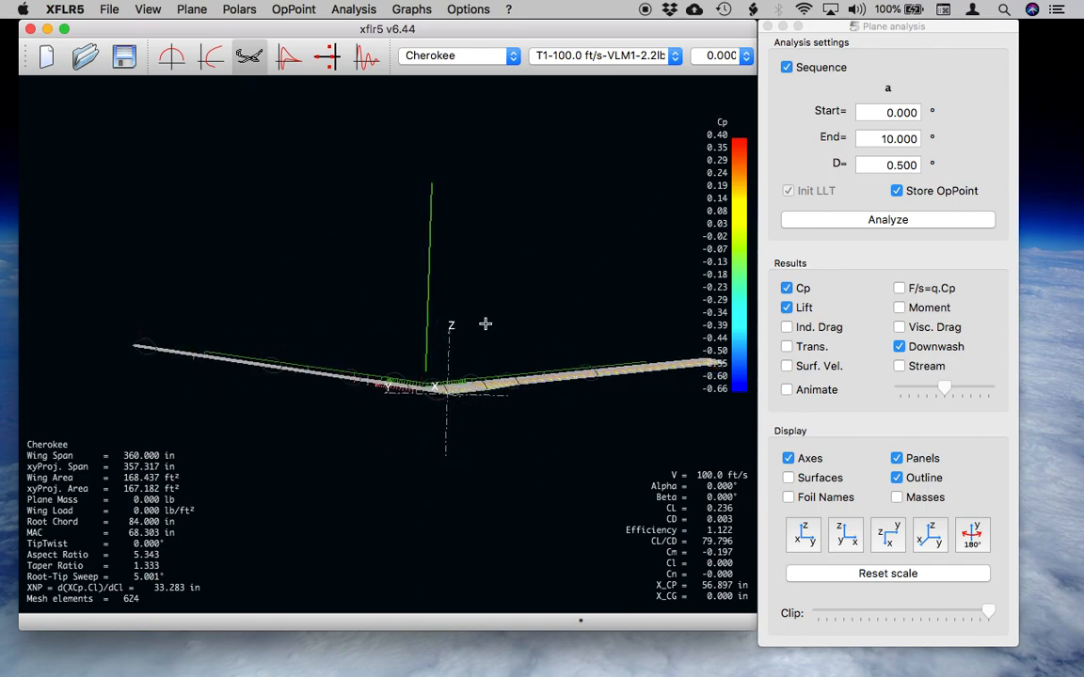
Display the 8° operating point and examine the pressure, lift and downwash distribution over the wing from several angles.
{"action": "left_click", "coordinate": [720, 55]}
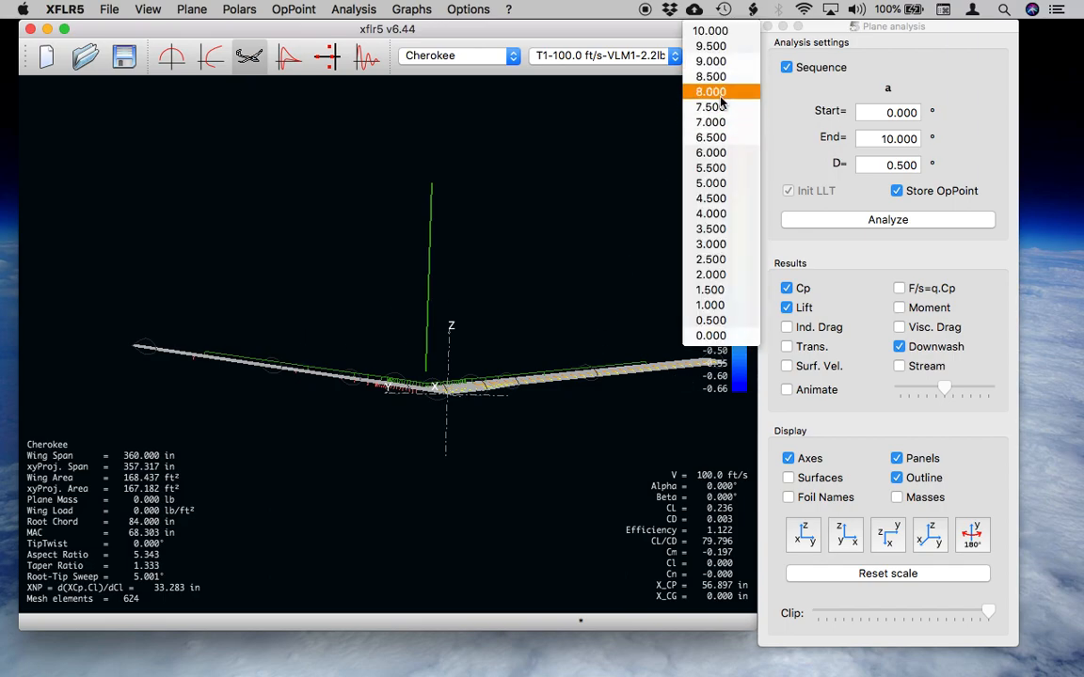
{"action": "left_click", "coordinate": [713, 91]}
{"action": "left_click_drag", "start_coordinate": [555, 408], "coordinate": [550, 281]}
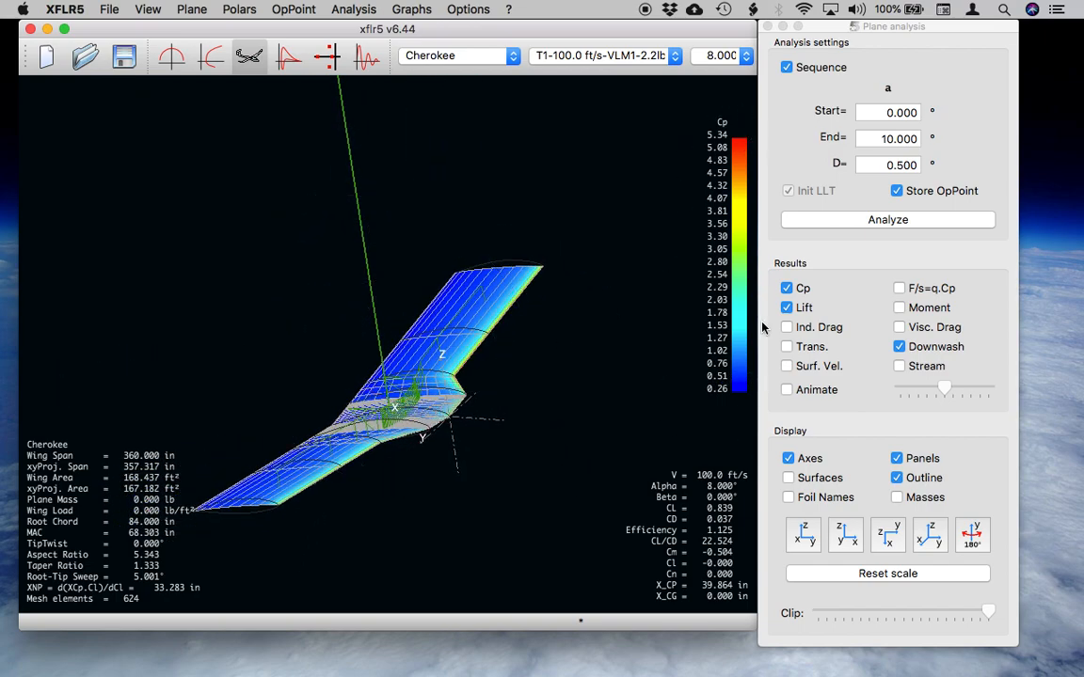
{"action": "left_click_drag", "start_coordinate": [402, 419], "coordinate": [467, 420]}
{"action": "left_click_drag", "start_coordinate": [538, 248], "coordinate": [282, 367]}
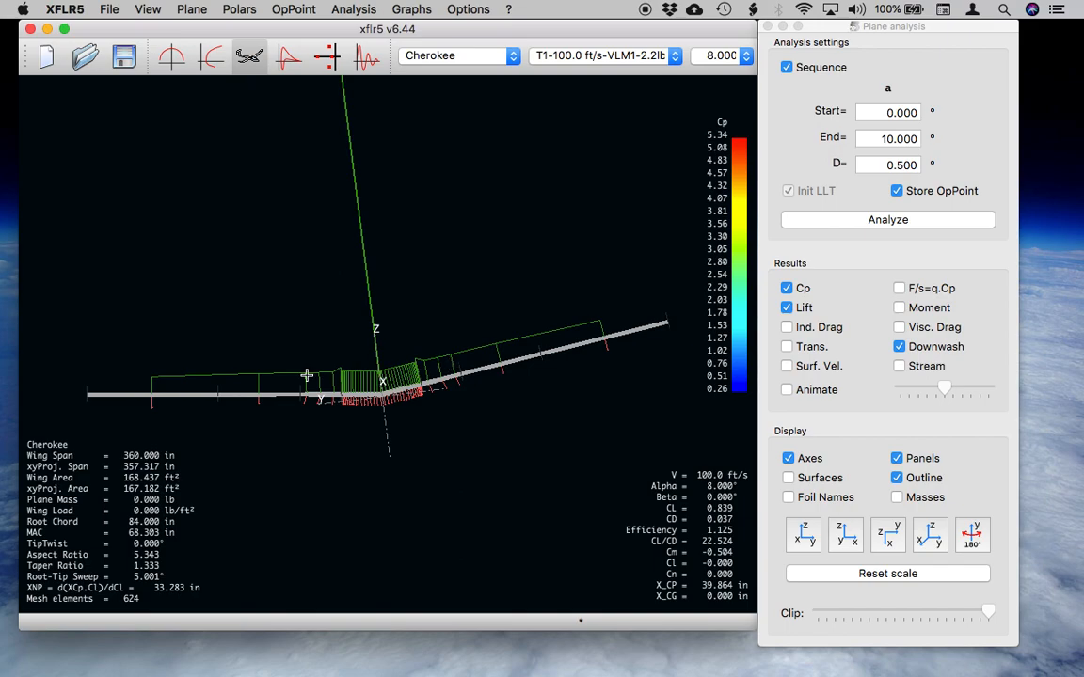
{"action": "left_click_drag", "start_coordinate": [303, 390], "coordinate": [411, 462]}
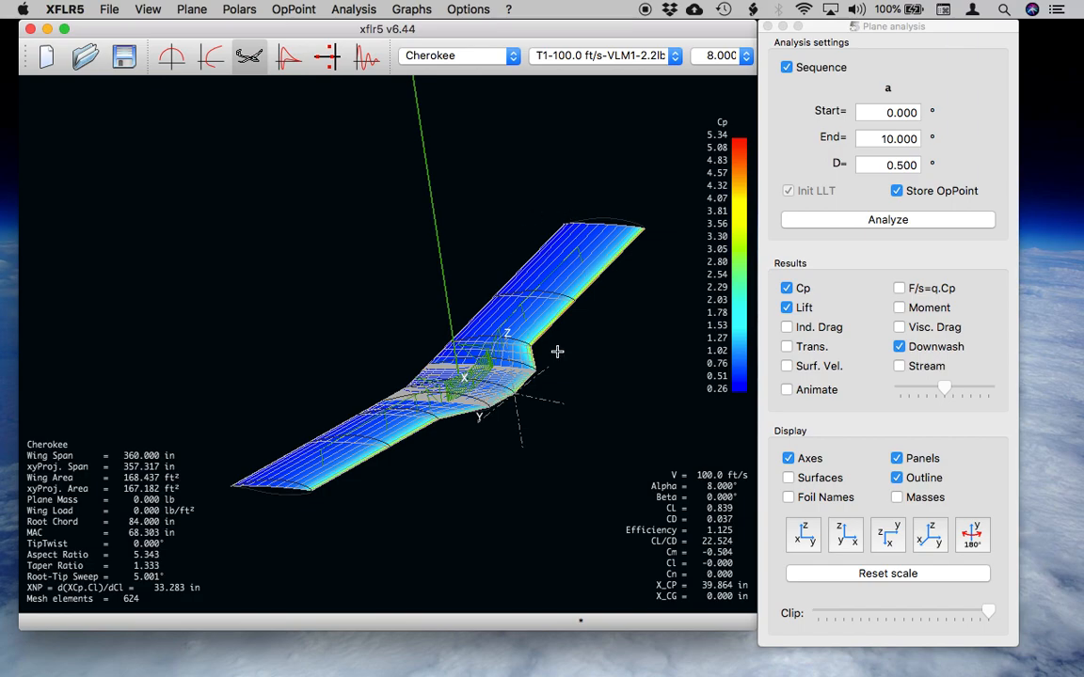
Toggle the induced drag display on and off and examine the wing's 8° results from several angles.
{"action": "left_click_drag", "start_coordinate": [485, 378], "coordinate": [362, 400]}
{"action": "left_click_drag", "start_coordinate": [599, 452], "coordinate": [478, 390]}
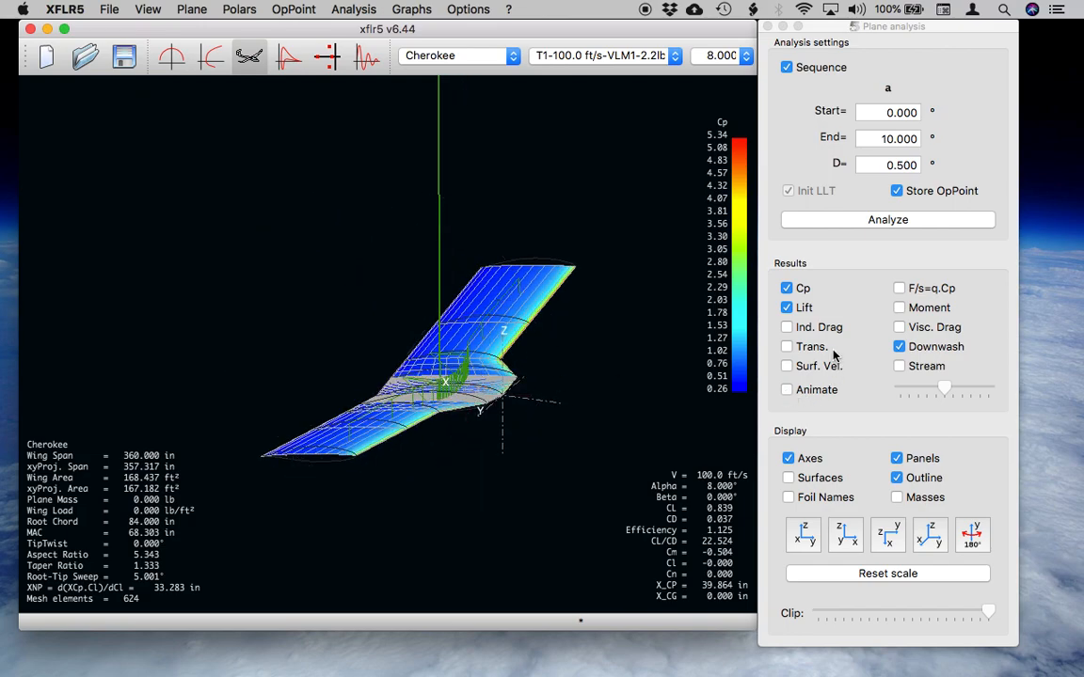
{"action": "left_click", "coordinate": [792, 334]}
{"action": "left_click_drag", "start_coordinate": [466, 397], "coordinate": [562, 399]}
{"action": "left_click_drag", "start_coordinate": [521, 446], "coordinate": [659, 357]}
{"action": "left_click", "coordinate": [785, 328]}
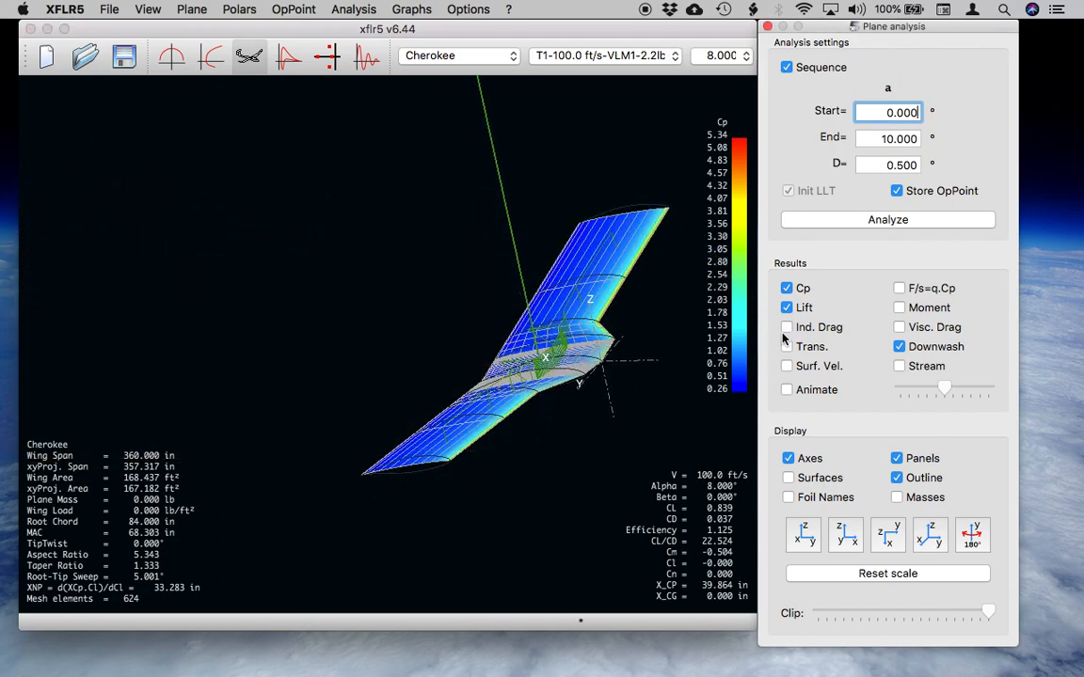
Show and hide the wing's moment display, and examine the lift and downwash from a low angle.
{"action": "left_click", "coordinate": [900, 307]}
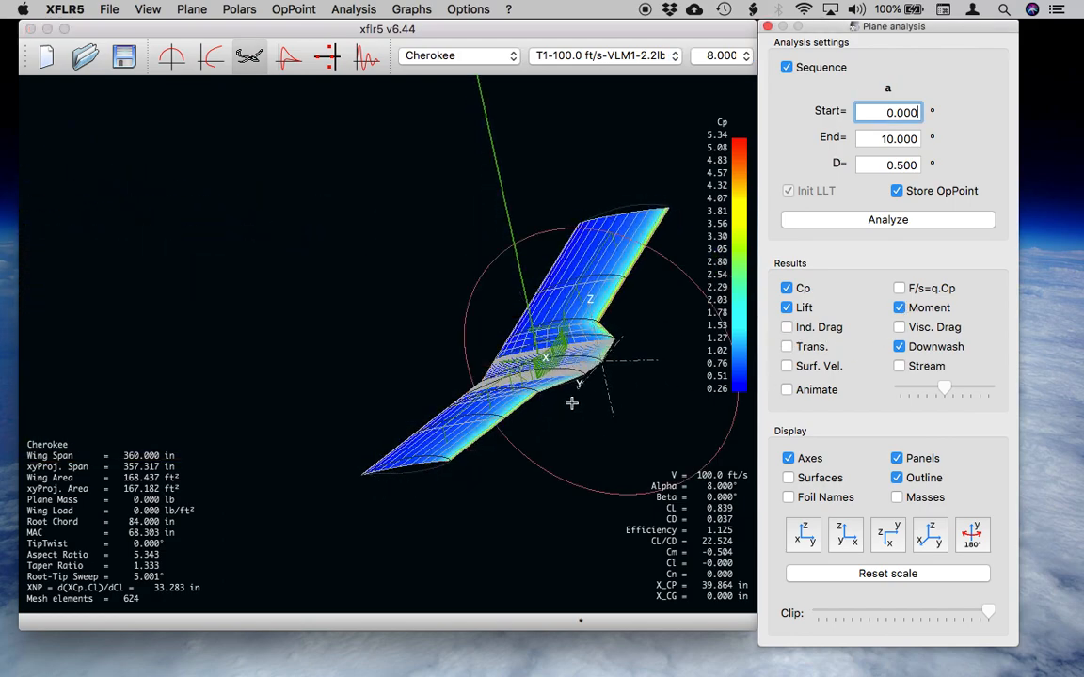
{"action": "left_click_drag", "start_coordinate": [571, 403], "coordinate": [488, 401]}
{"action": "left_click", "coordinate": [901, 308]}
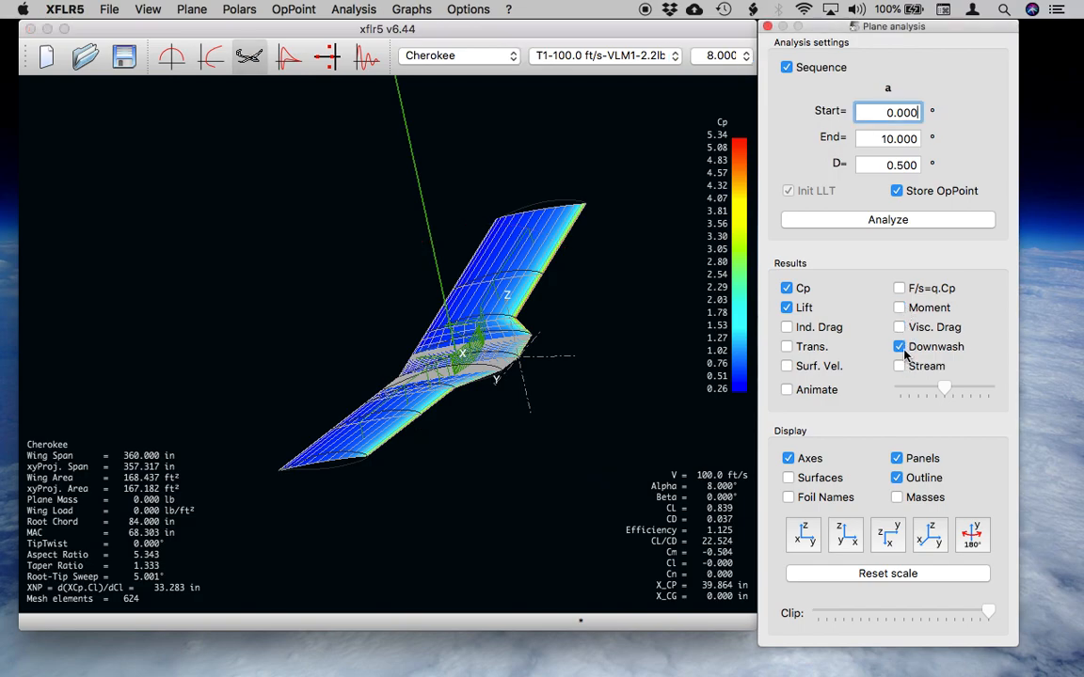
{"action": "mouse_move", "coordinate": [389, 412]}
{"action": "left_mouse_down"}
{"action": "mouse_move", "coordinate": [423, 416]}
{"action": "mouse_move", "coordinate": [418, 428]}
{"action": "mouse_move", "coordinate": [378, 425]}
{"action": "left_mouse_up"}
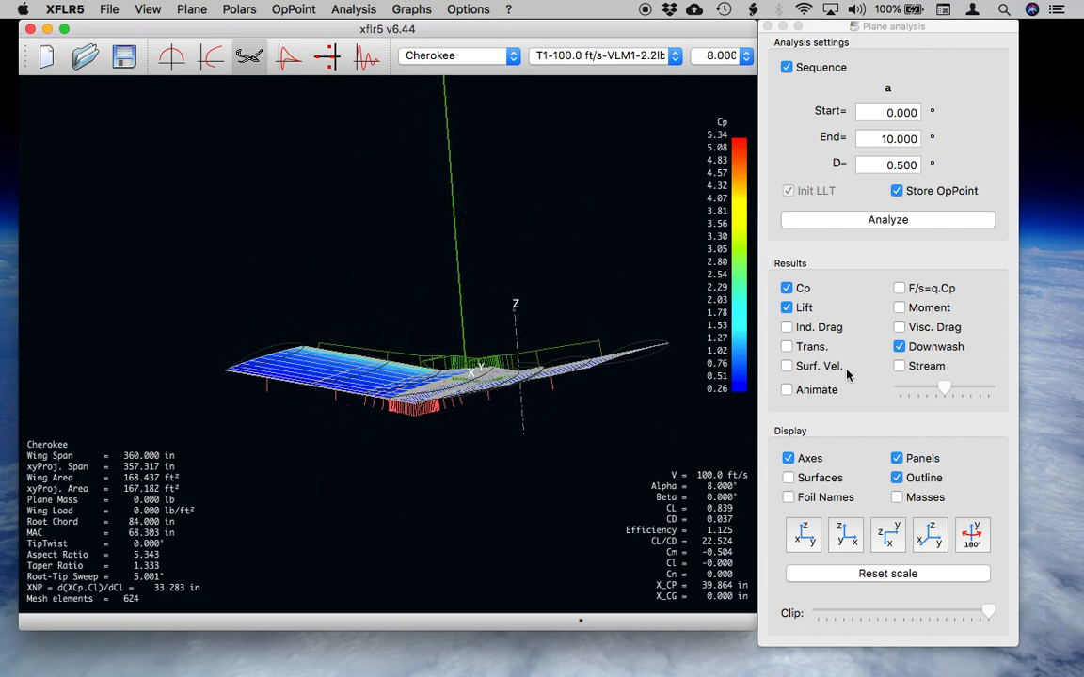
Display the surface velocities, examine them over the wing from different angles, and hide them again.
{"action": "left_click", "coordinate": [786, 366]}
{"action": "left_click", "coordinate": [786, 366]}
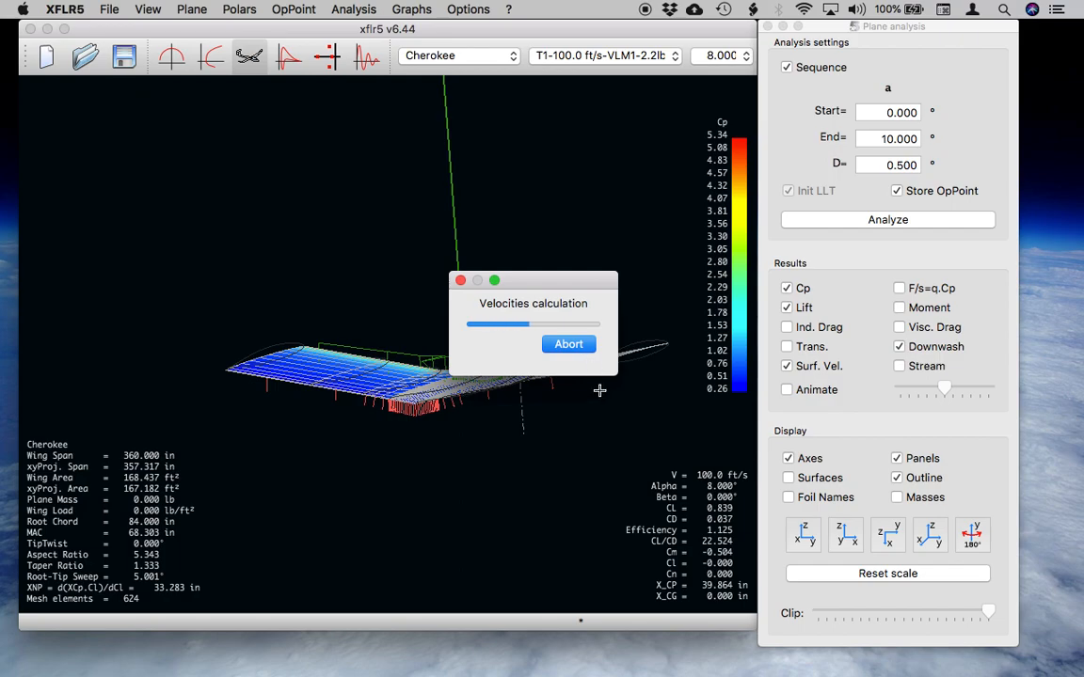
{"action": "left_click_drag", "start_coordinate": [602, 392], "coordinate": [441, 464]}
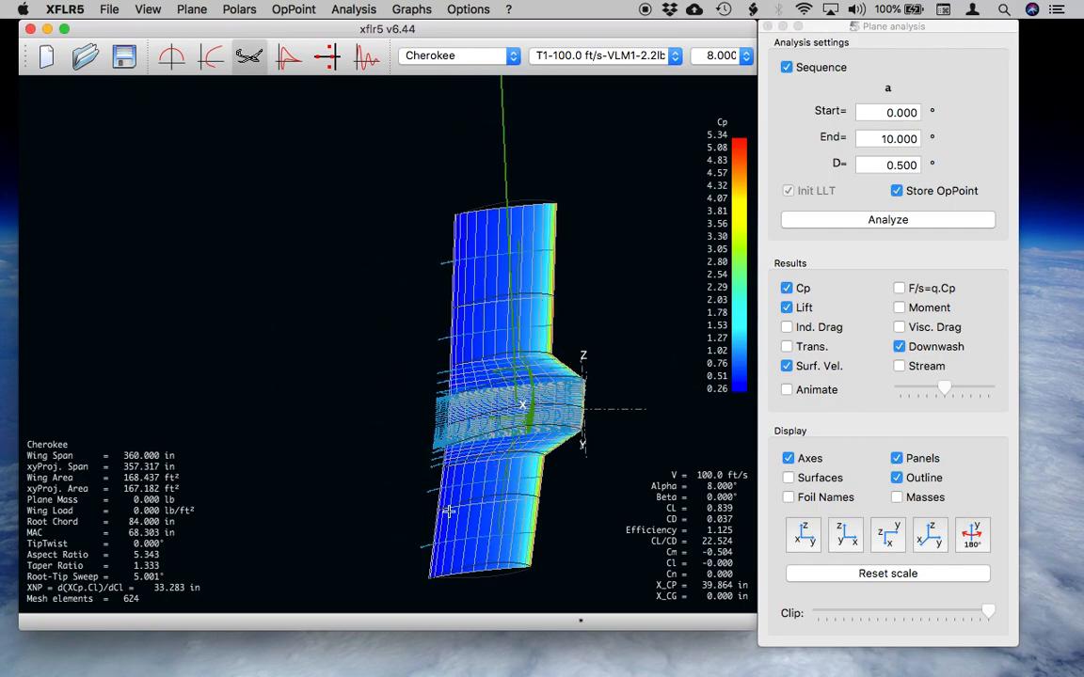
{"action": "left_click_drag", "start_coordinate": [496, 459], "coordinate": [444, 400]}
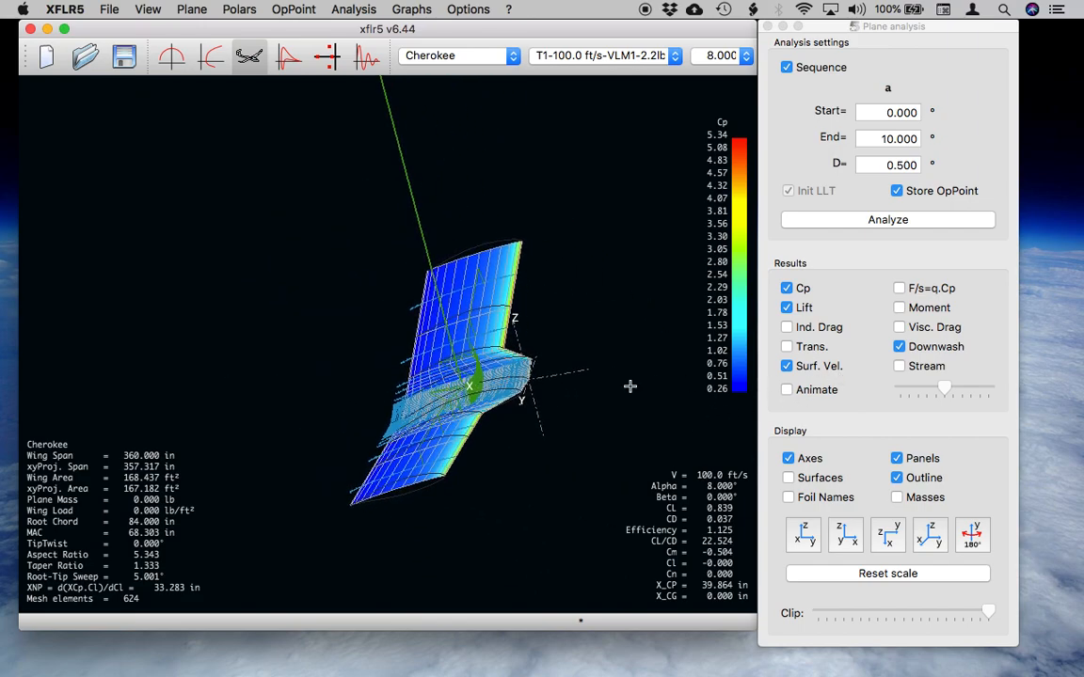
{"action": "left_click", "coordinate": [787, 366]}
Display the streamlines behind the wing and examine the wake from several angles.
{"action": "left_click", "coordinate": [899, 366]}
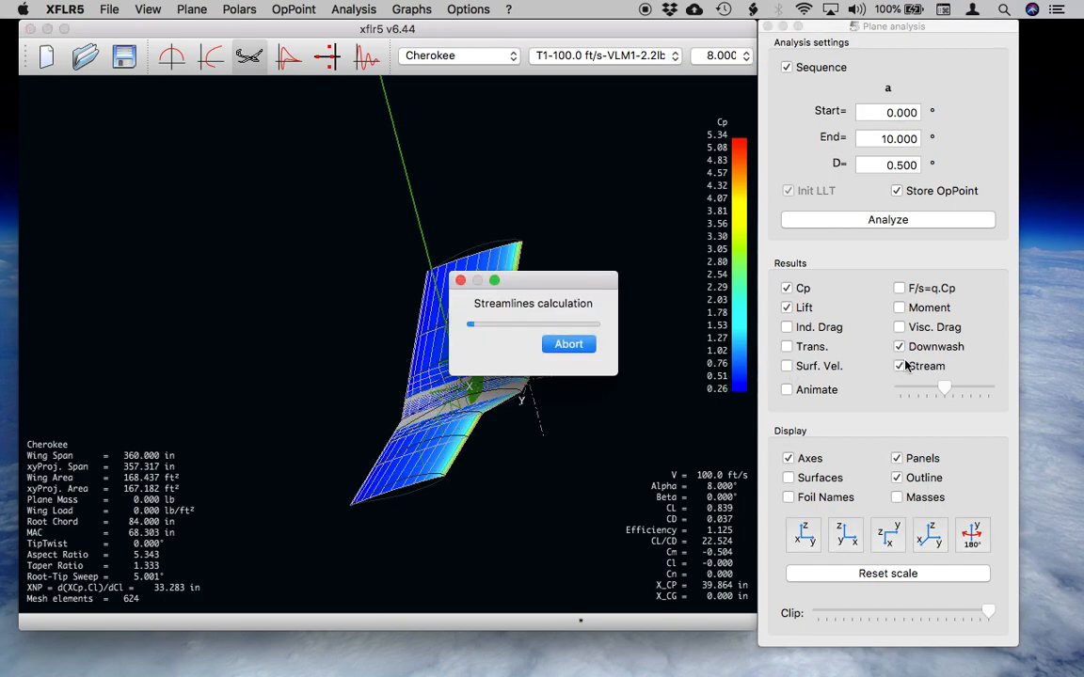
{"action": "left_click_drag", "start_coordinate": [496, 475], "coordinate": [437, 450]}
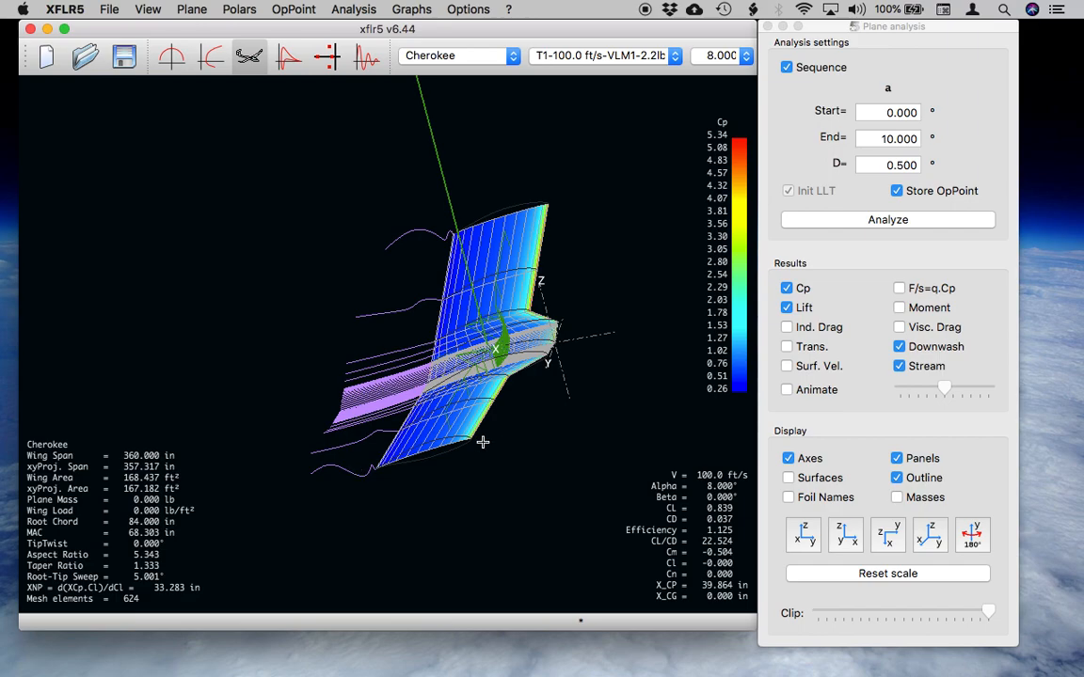
{"action": "left_click_drag", "start_coordinate": [492, 444], "coordinate": [399, 389]}
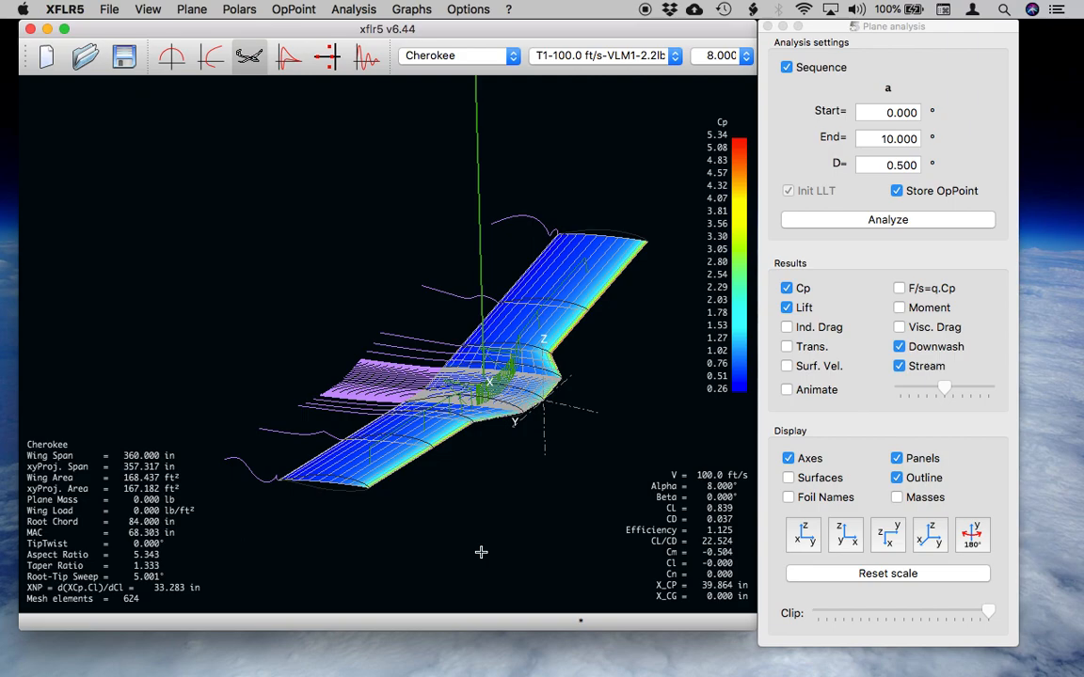
Edit the current Cherokee plane, add an elevator and set its x position to 200.622 in.
{"action": "left_click", "coordinate": [241, 9]}
{"action": "mouse_move", "coordinate": [191, 9]}
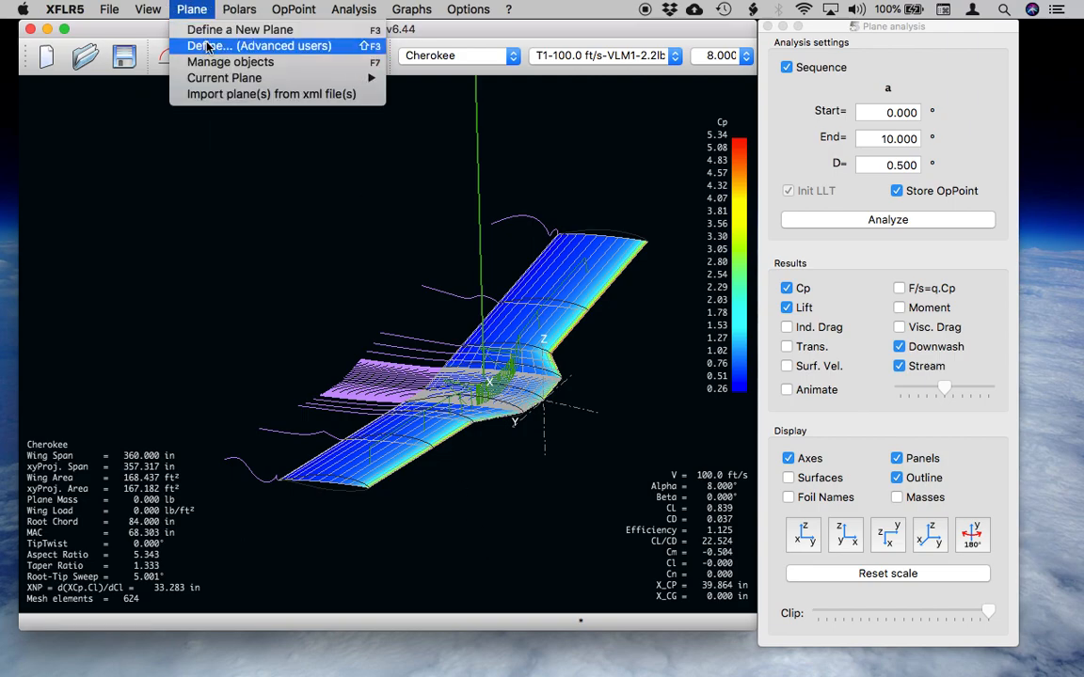
{"action": "mouse_move", "coordinate": [343, 81]}
{"action": "left_click", "coordinate": [420, 105]}
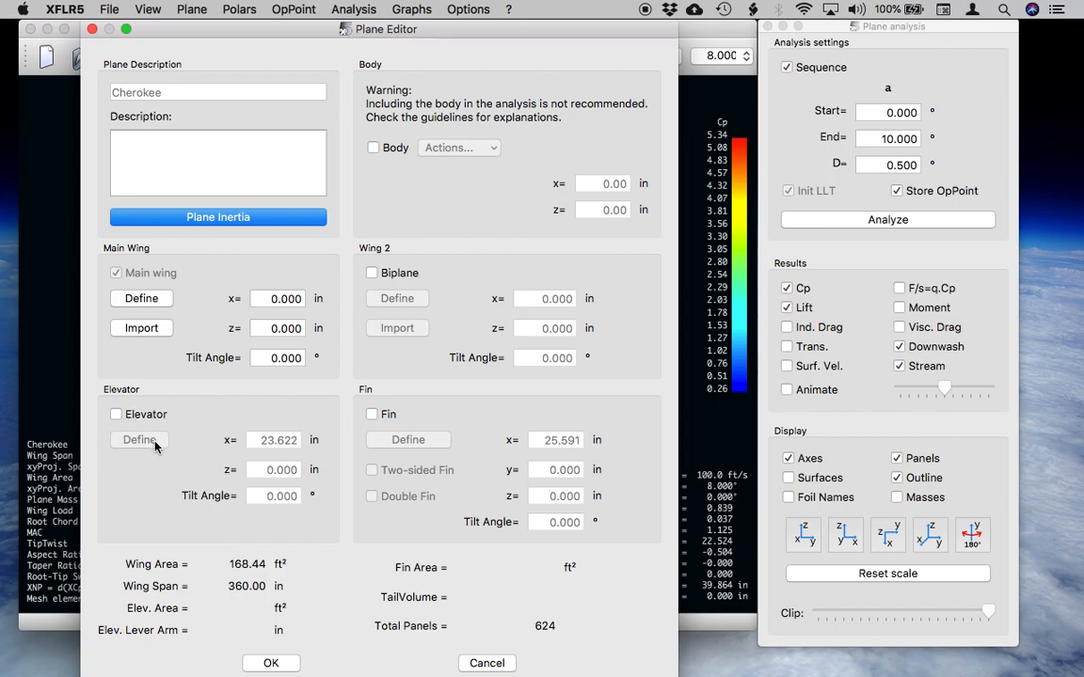
{"action": "left_click", "coordinate": [115, 414]}
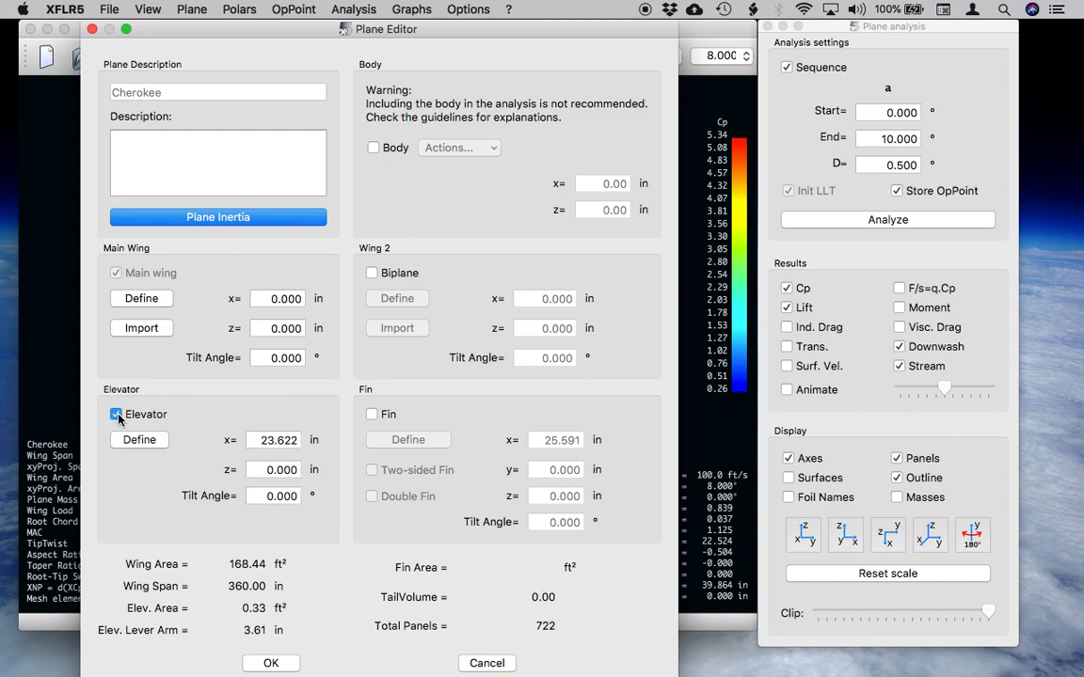
{"action": "left_click", "coordinate": [266, 447]}
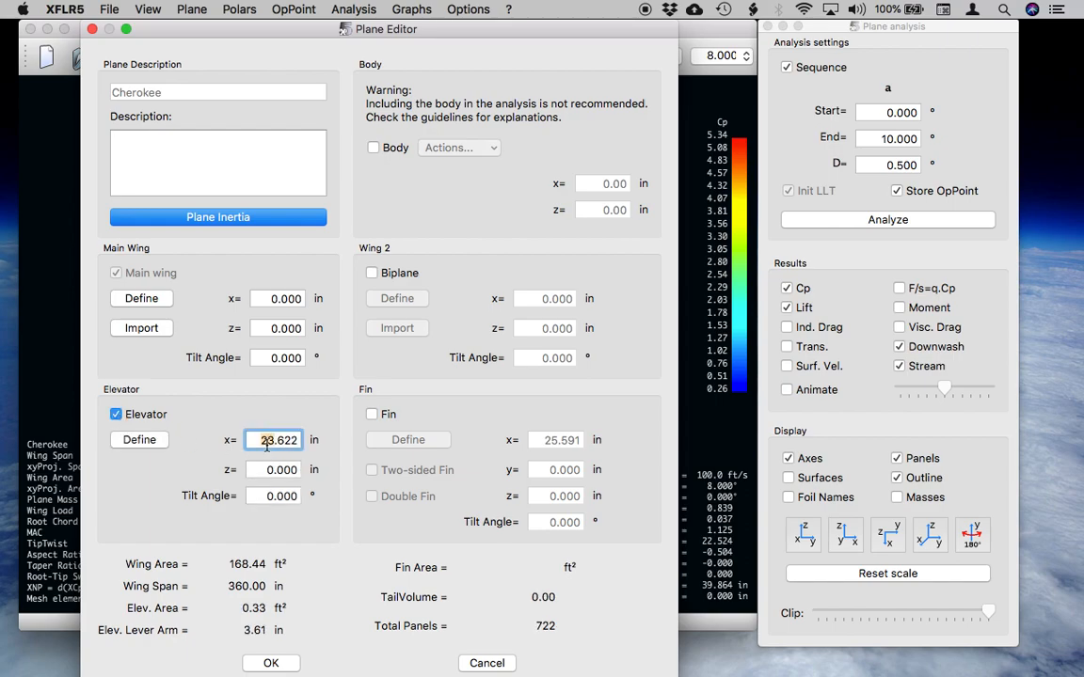
{"action": "type", "text": "00"}
Open the elevator's definition, set its root chord to 36 in and its tip section's y position to 50 in.
{"action": "left_click", "coordinate": [139, 439]}
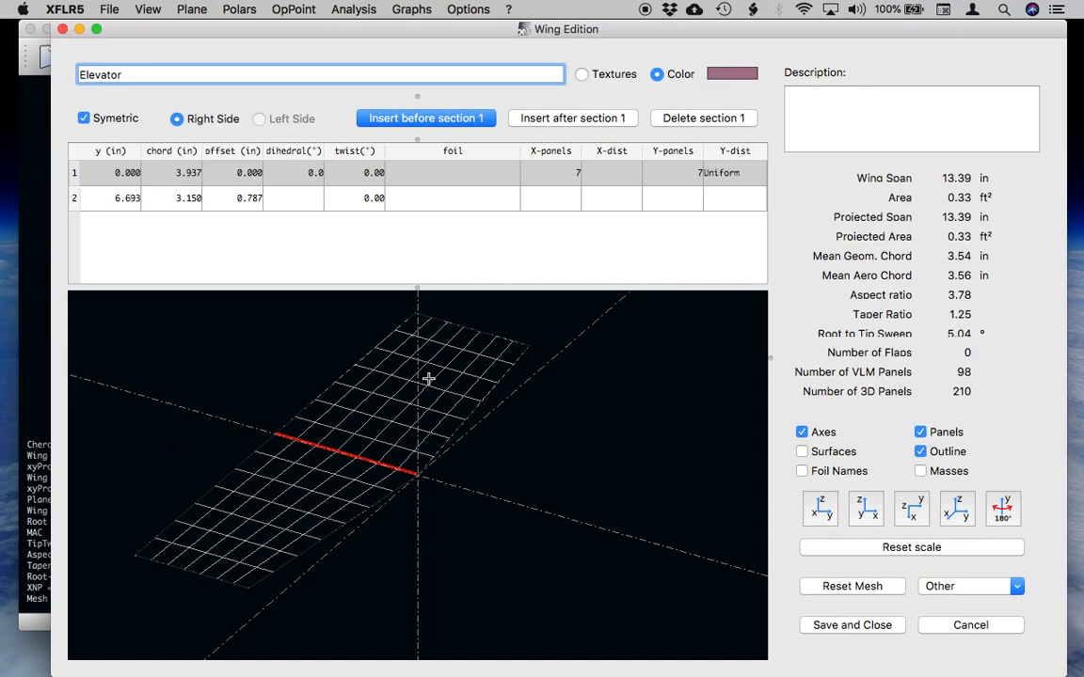
{"action": "double_click", "coordinate": [185, 175]}
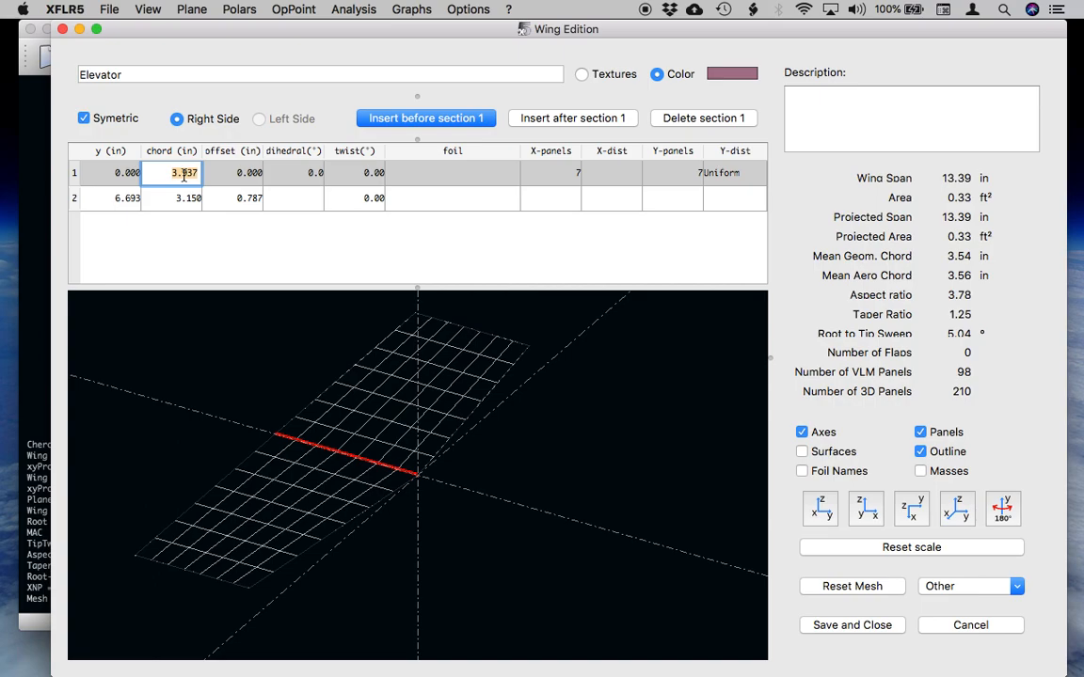
{"action": "type", "text": "36"}
{"action": "double_click", "coordinate": [122, 200]}
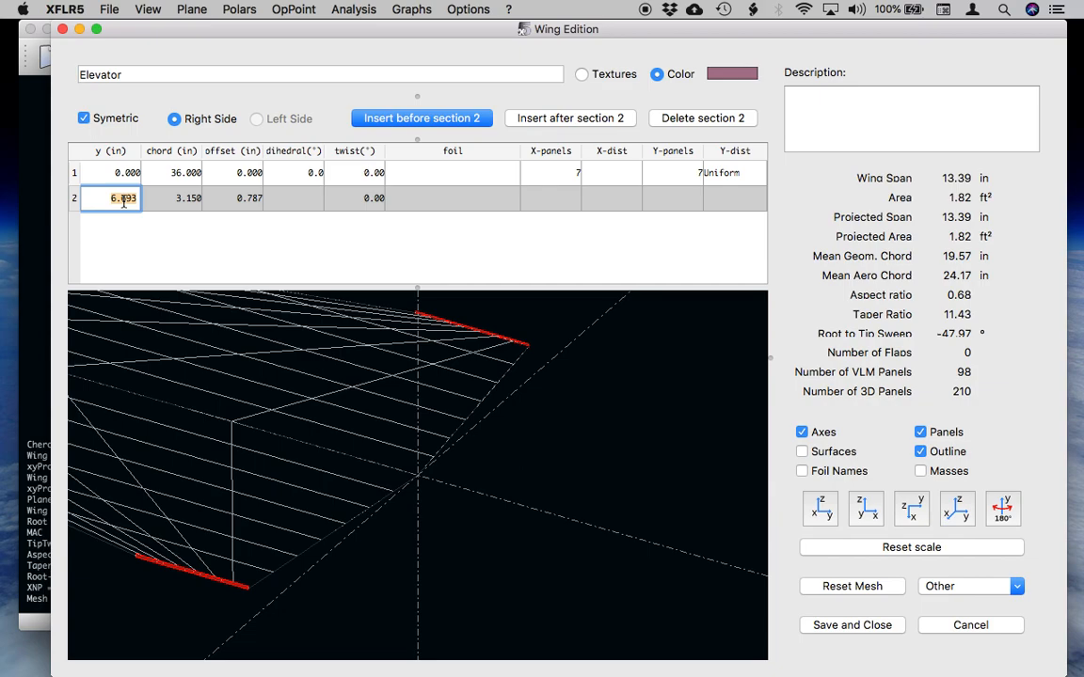
{"action": "type", "text": "50"}
{"action": "key", "text": "Return"}
Set the elevator's tip chord to 36 in and check the full planform in the 3D preview.
{"action": "double_click", "coordinate": [175, 200]}
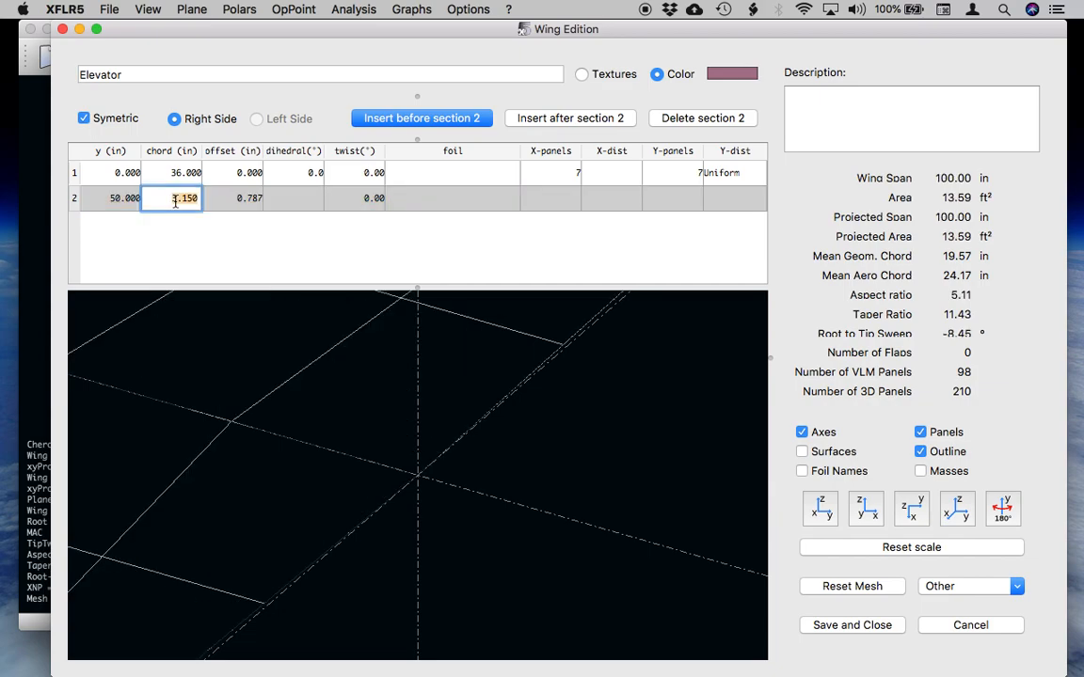
{"action": "type", "text": "36"}
{"action": "key", "text": "Return"}
{"action": "left_click_drag", "start_coordinate": [334, 528], "coordinate": [462, 434]}
{"action": "left_click_drag", "start_coordinate": [384, 476], "coordinate": [465, 480]}
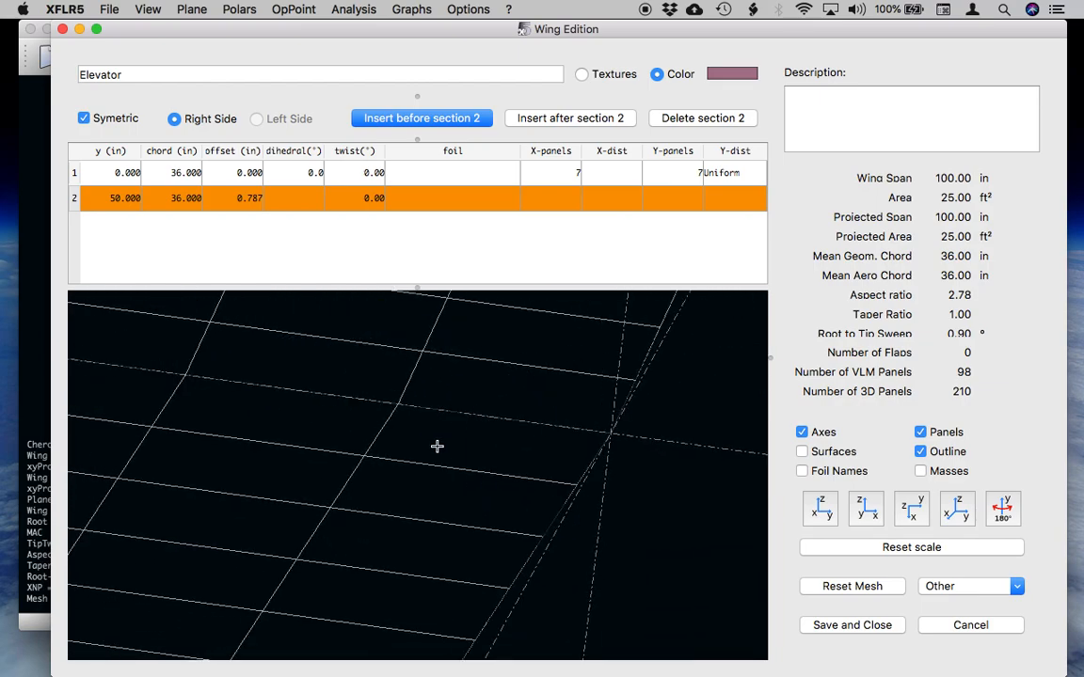
{"action": "scroll", "coordinate": [434, 429], "scroll_direction": "down", "scroll_amount": 5}
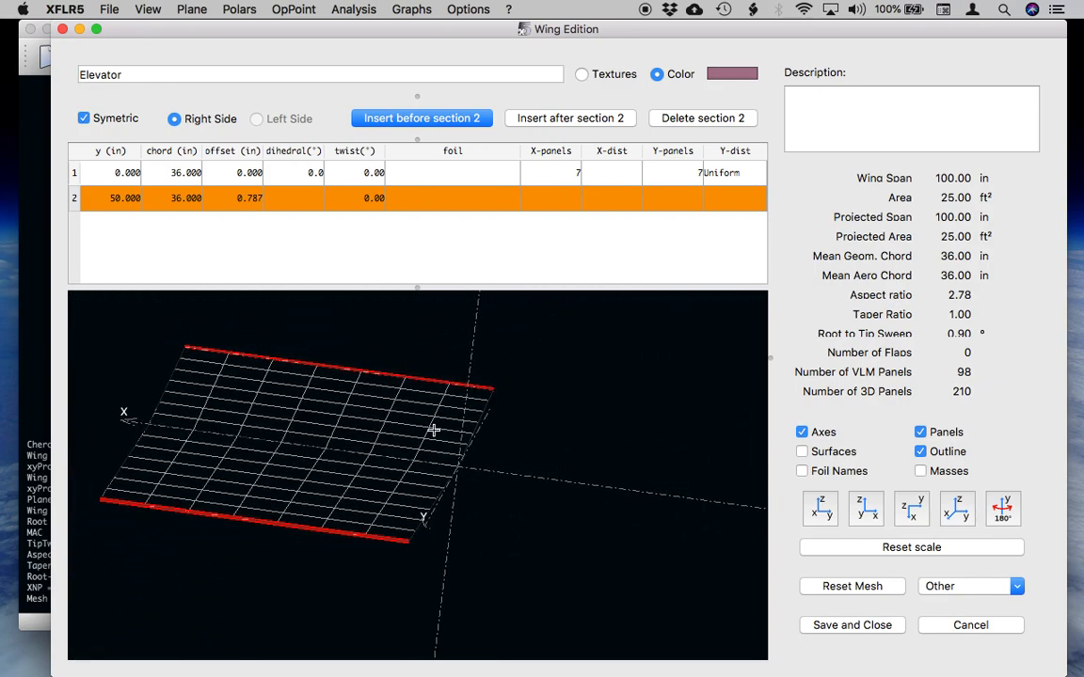
Change the elevator tip section's y position to 100 in.
{"action": "double_click", "coordinate": [122, 198]}
{"action": "type", "text": "100"}
{"action": "key", "text": "Return"}
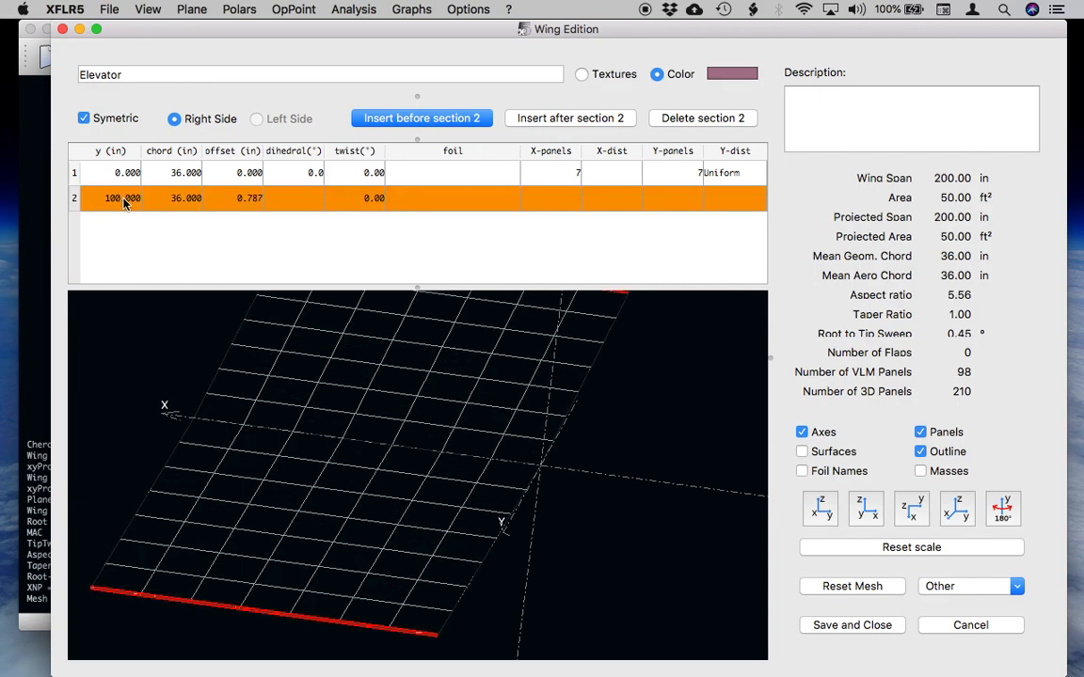
{"action": "left_click_drag", "start_coordinate": [310, 370], "coordinate": [332, 407]}
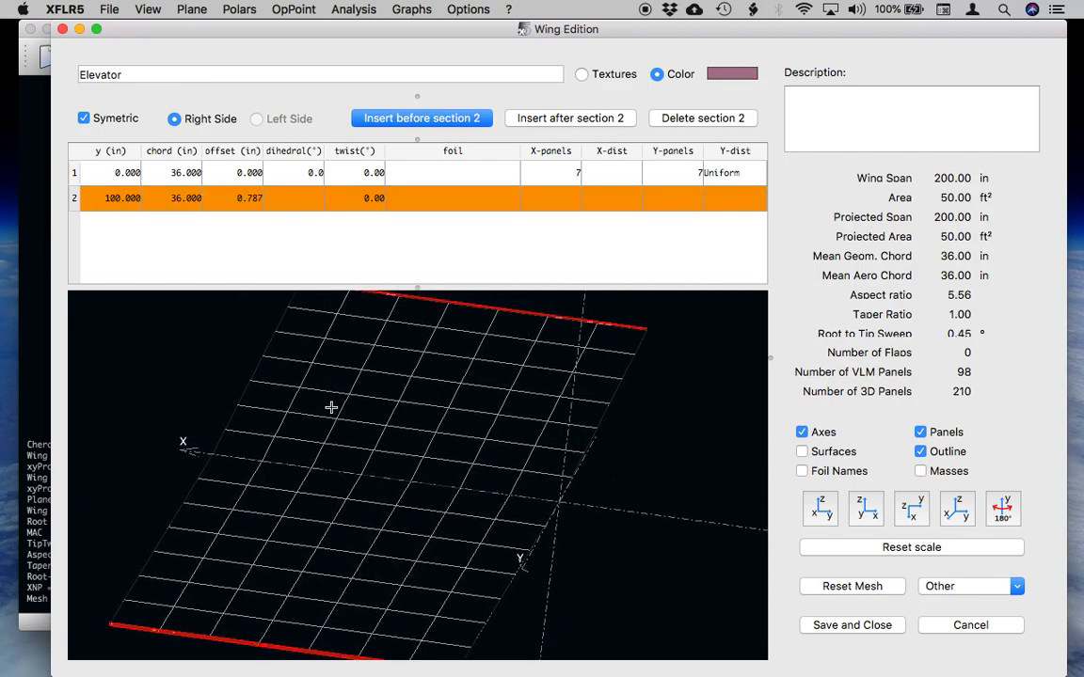
Assign the NACA 0012 foil to both elevator sections and save the elevator definition.
{"action": "left_click", "coordinate": [456, 183]}
{"action": "left_click", "coordinate": [442, 197]}
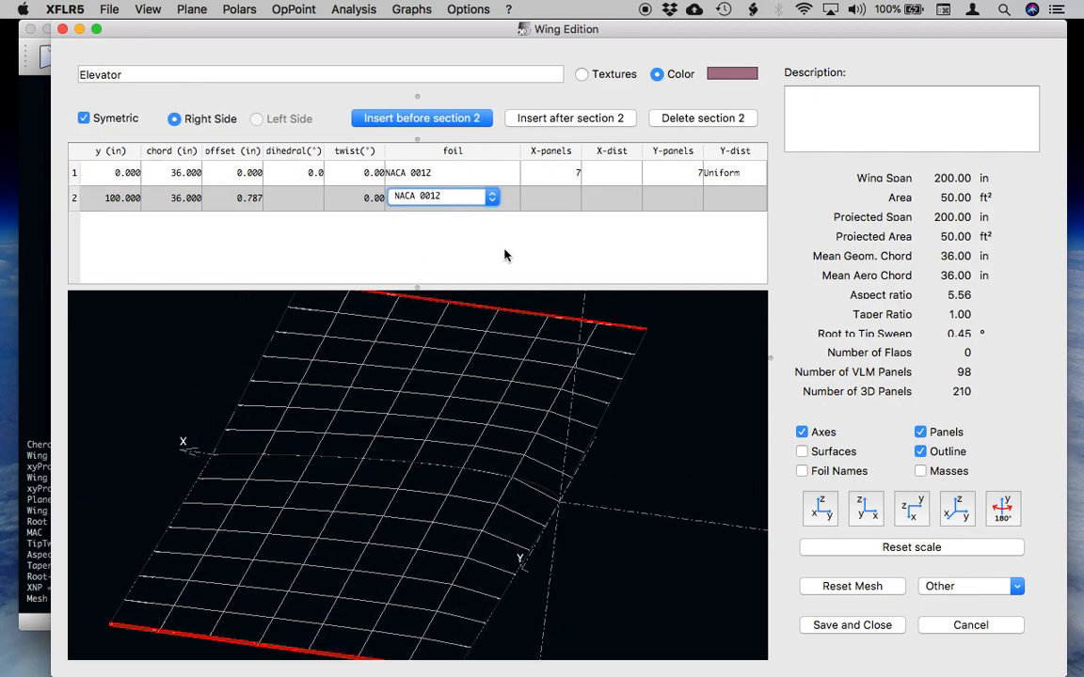
{"action": "left_click_drag", "start_coordinate": [417, 468], "coordinate": [461, 526]}
{"action": "left_click", "coordinate": [884, 627]}
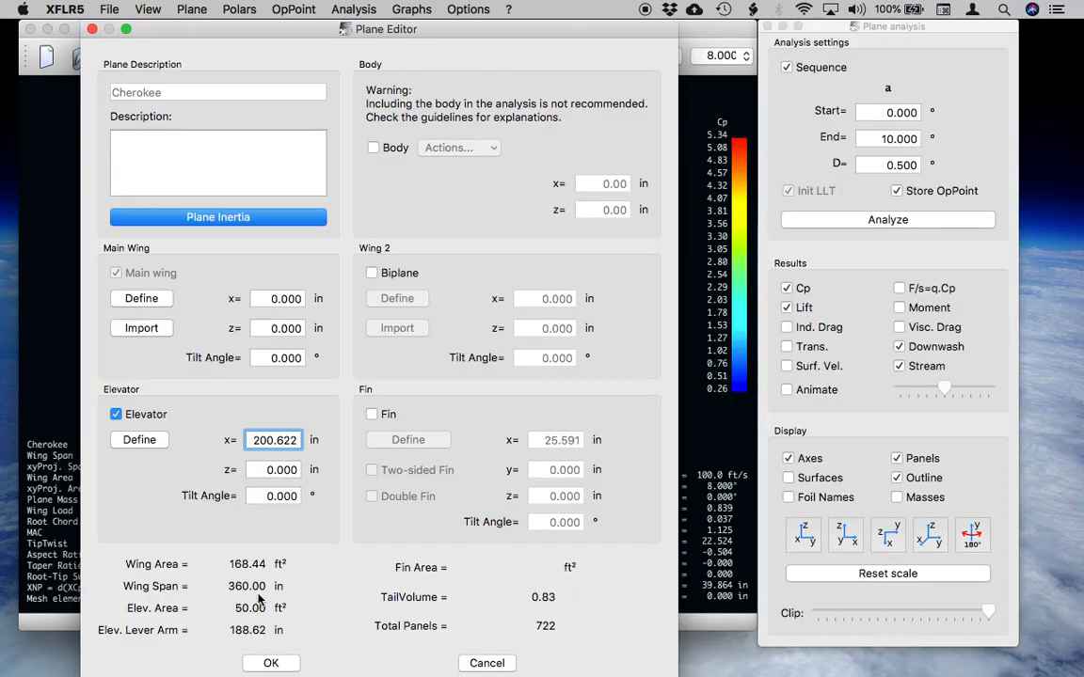
Confirm the plane changes, allow its existing results to be erased, and inspect the wing and elevator layout.
{"action": "left_click", "coordinate": [266, 664]}
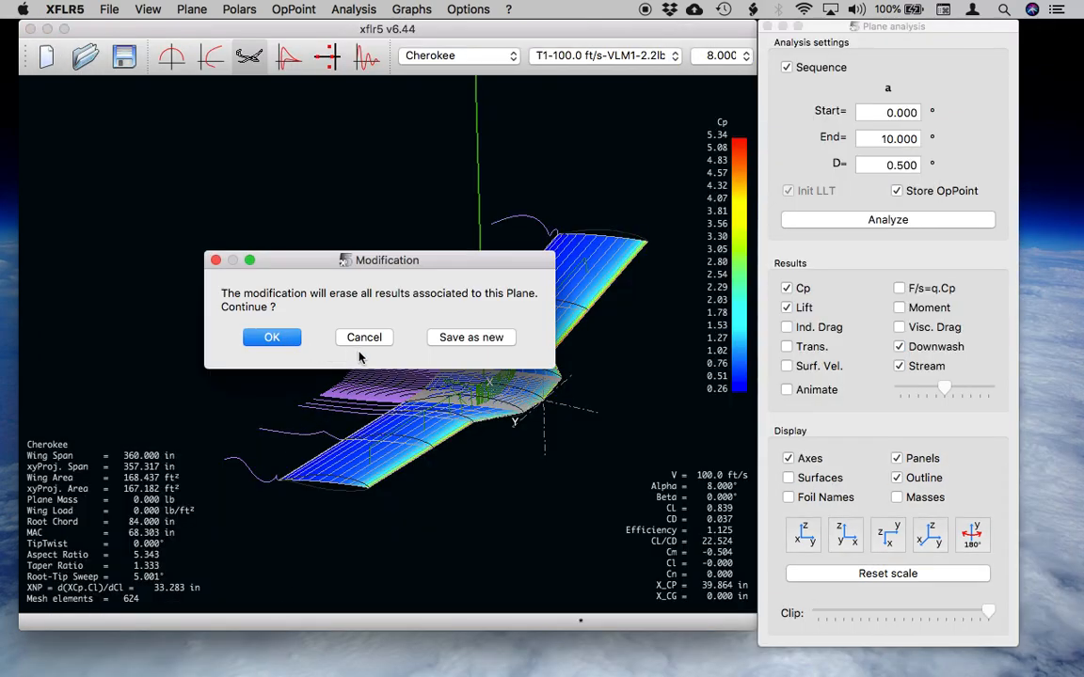
{"action": "left_click", "coordinate": [271, 338]}
{"action": "mouse_move", "coordinate": [272, 348]}
{"action": "left_mouse_down"}
{"action": "mouse_move", "coordinate": [442, 367]}
{"action": "mouse_move", "coordinate": [411, 416]}
{"action": "mouse_move", "coordinate": [361, 444]}
{"action": "mouse_move", "coordinate": [410, 397]}
{"action": "mouse_move", "coordinate": [402, 381]}
{"action": "mouse_move", "coordinate": [419, 382]}
{"action": "mouse_move", "coordinate": [336, 484]}
{"action": "mouse_move", "coordinate": [245, 445]}
{"action": "mouse_move", "coordinate": [259, 399]}
{"action": "mouse_move", "coordinate": [307, 448]}
{"action": "mouse_move", "coordinate": [403, 440]}
{"action": "mouse_move", "coordinate": [403, 450]}
{"action": "mouse_move", "coordinate": [380, 428]}
{"action": "mouse_move", "coordinate": [384, 440]}
{"action": "left_mouse_up"}
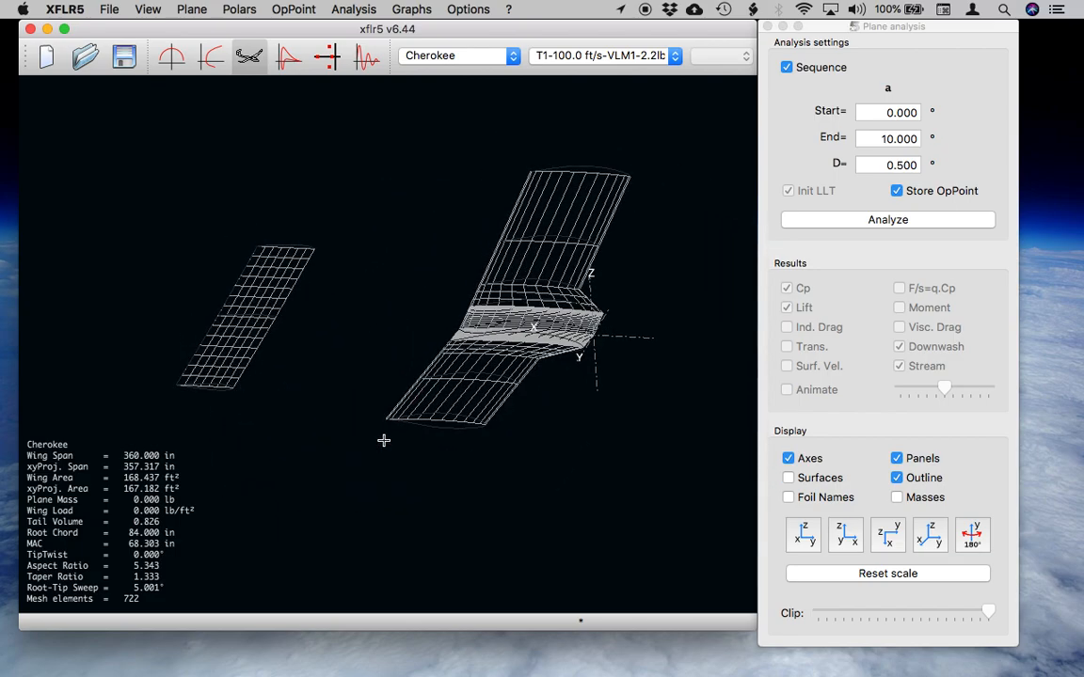
{"action": "left_click_drag", "start_coordinate": [432, 384], "coordinate": [432, 434]}
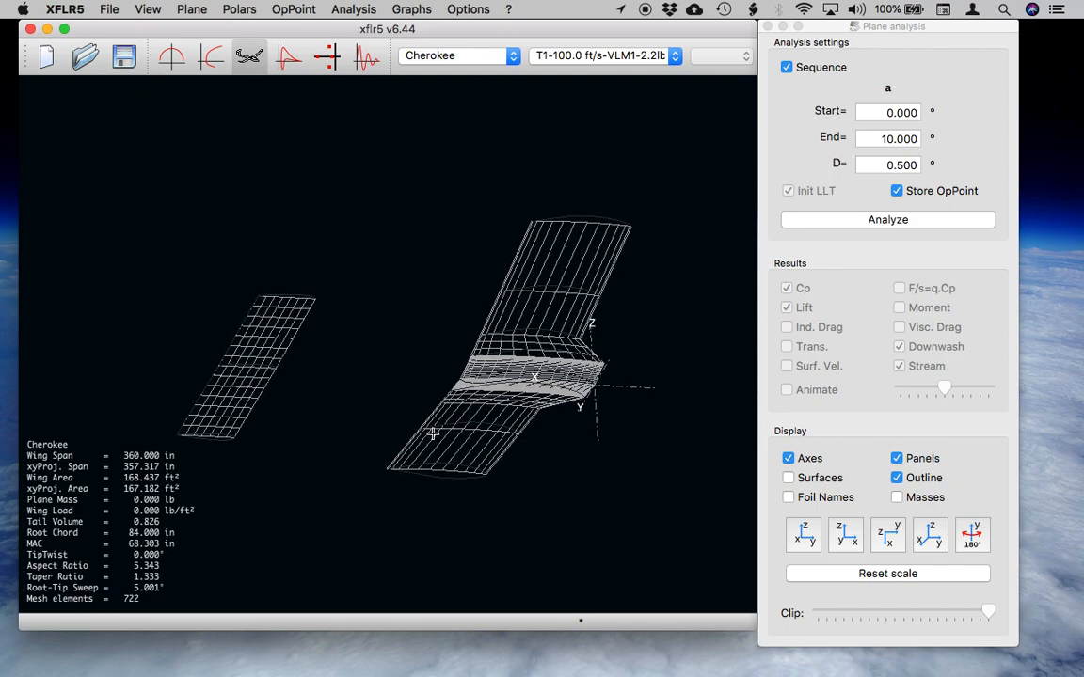
{"action": "left_click_drag", "start_coordinate": [429, 421], "coordinate": [403, 373]}
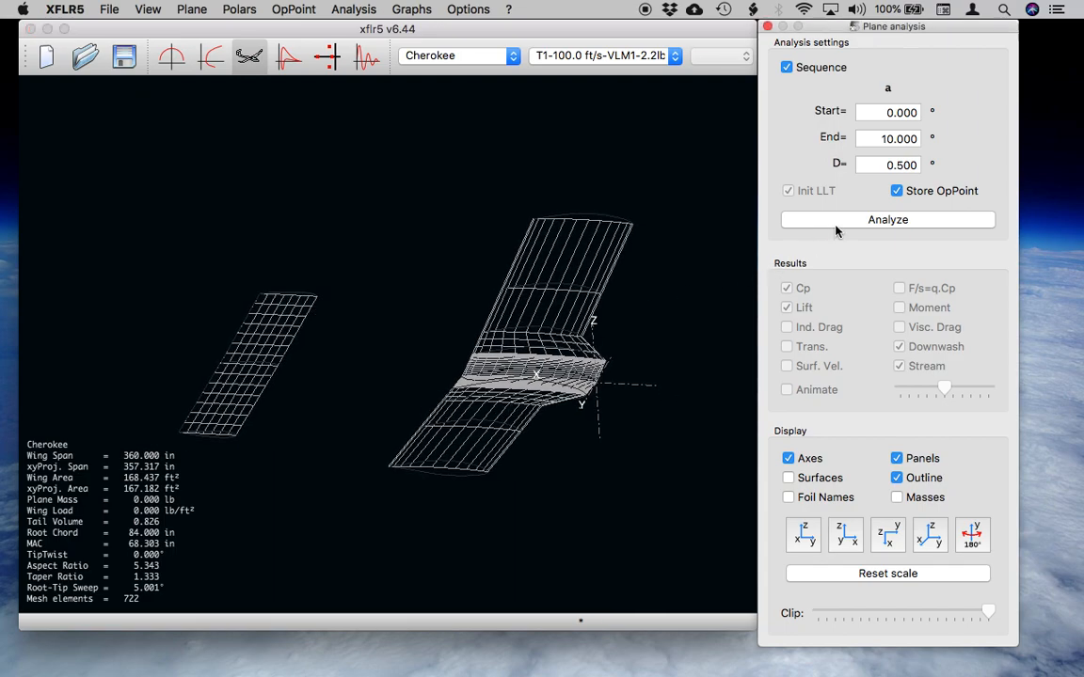
Run the 0° to 10° sequence in 0.5° increments for the wing and elevator, and inspect the 0° pressure distribution.
{"action": "left_click", "coordinate": [835, 224]}
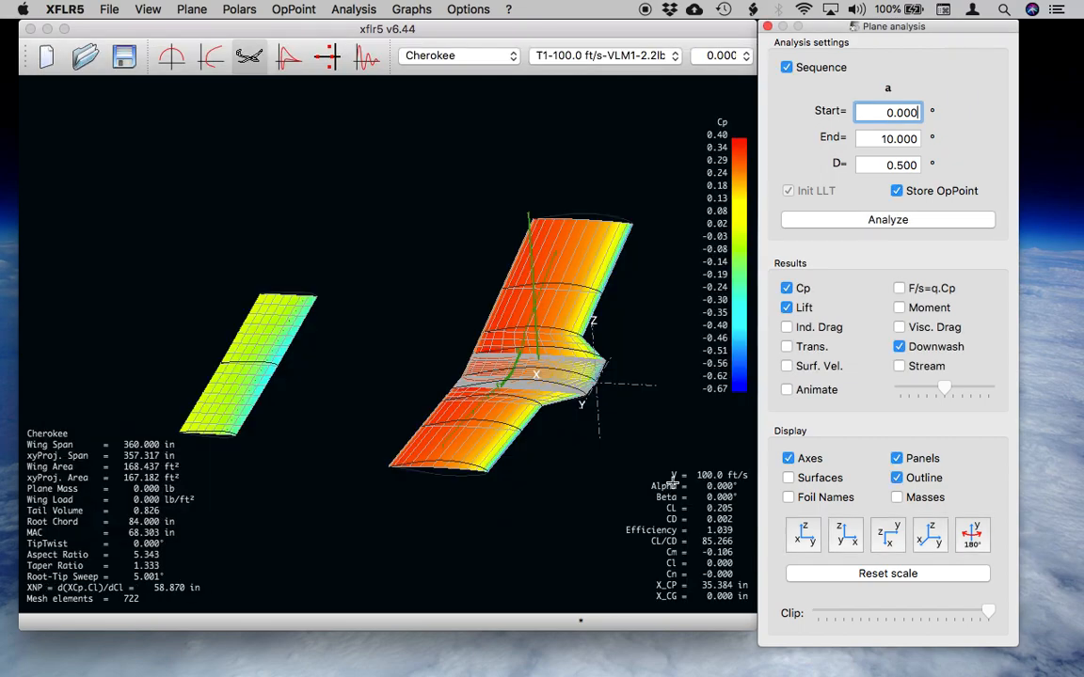
{"action": "left_click_drag", "start_coordinate": [404, 426], "coordinate": [442, 501]}
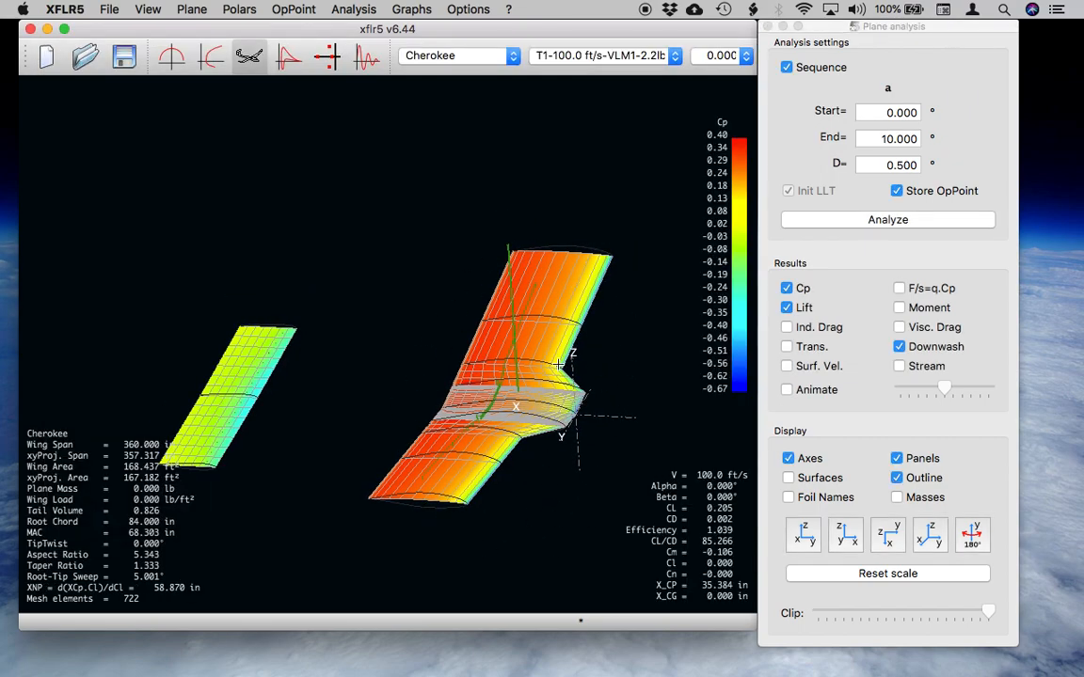
{"action": "left_click_drag", "start_coordinate": [353, 452], "coordinate": [417, 436]}
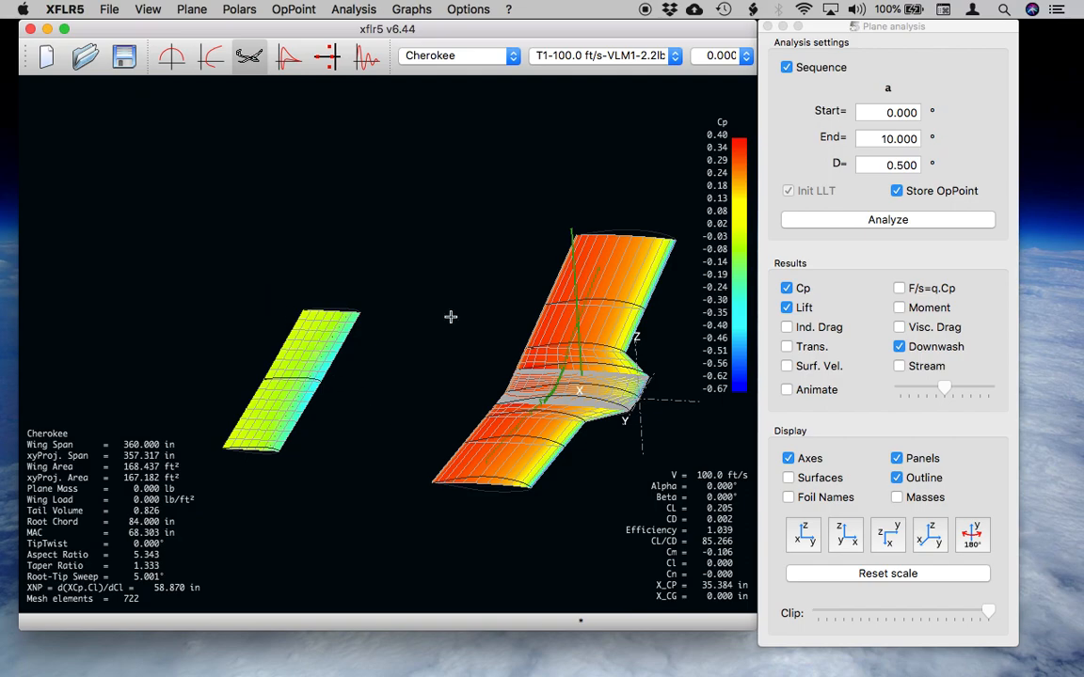
{"action": "left_click_drag", "start_coordinate": [477, 406], "coordinate": [417, 386]}
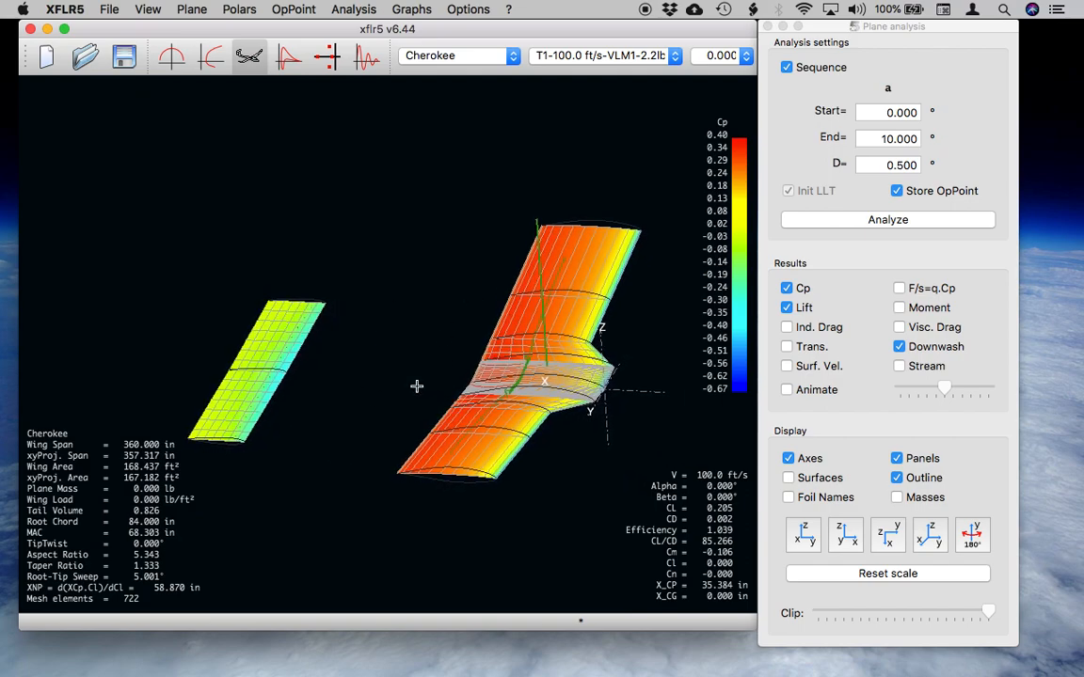